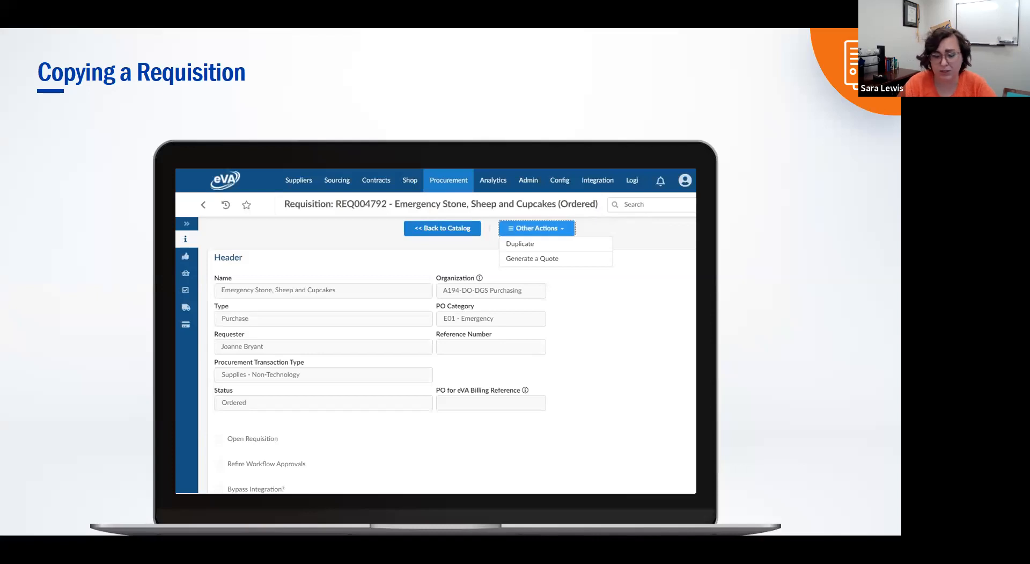
left_click(342, 237)
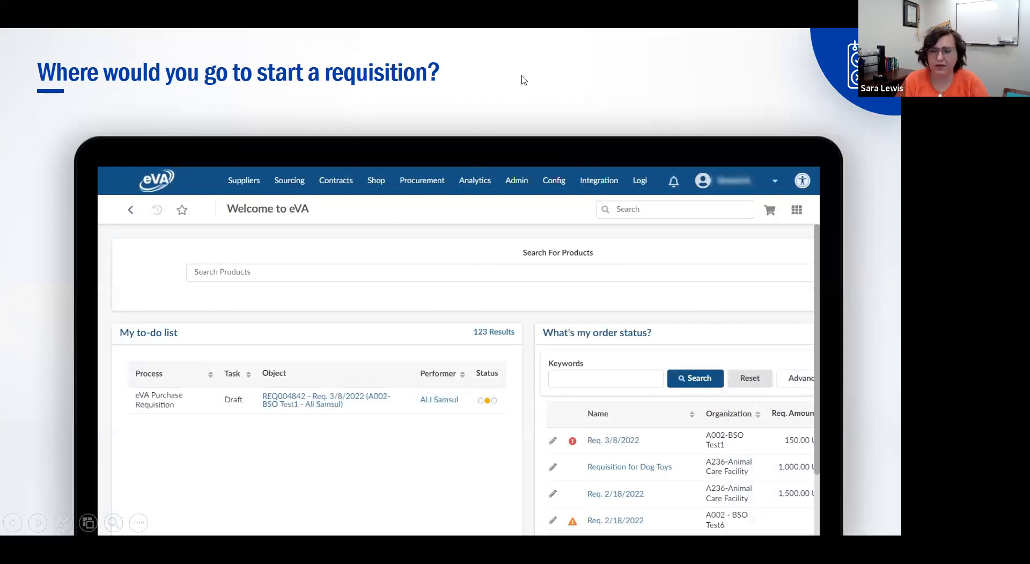
key("Right")
key("Left")
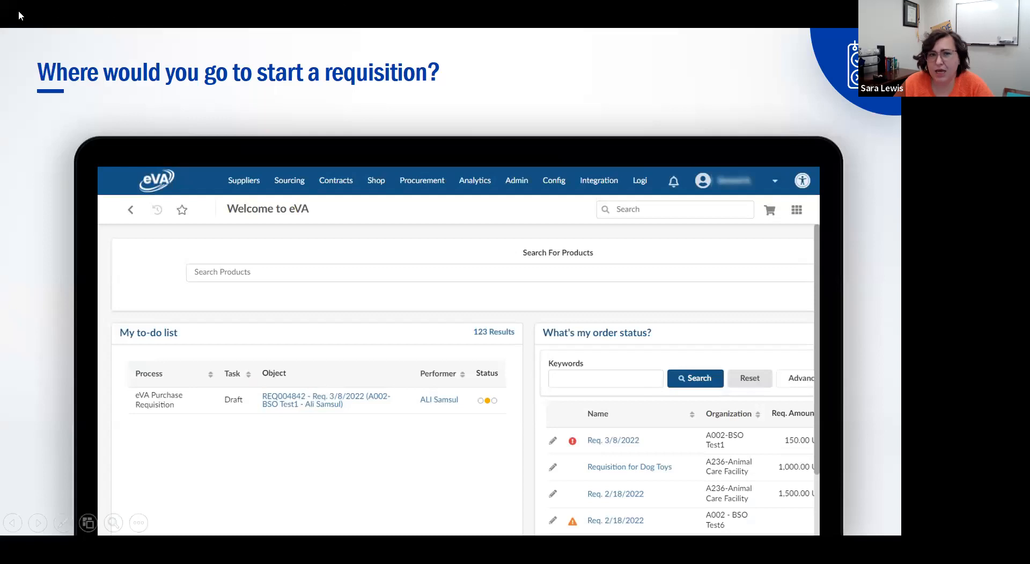
key("Right")
key("Left")
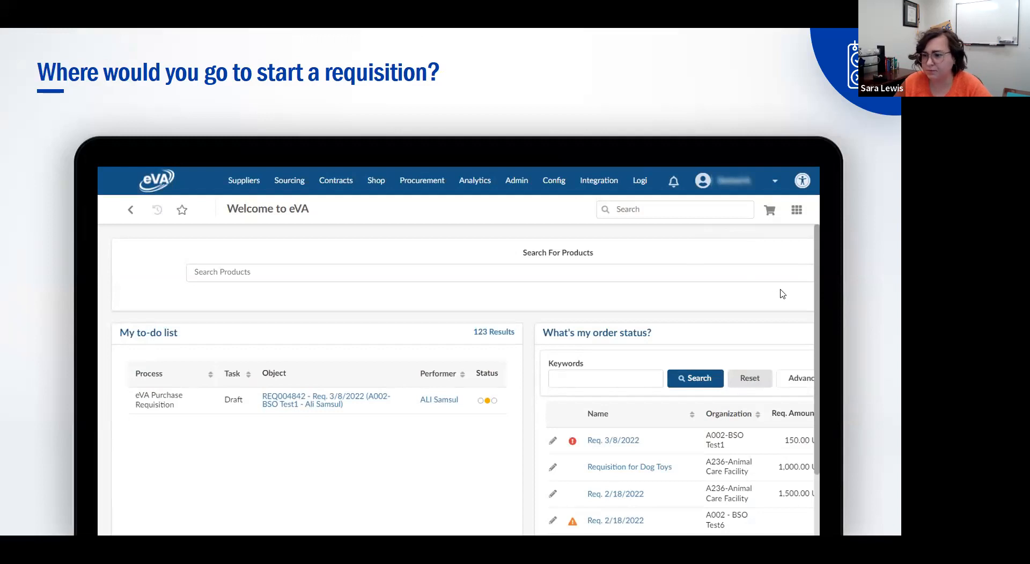
left_click(413, 114)
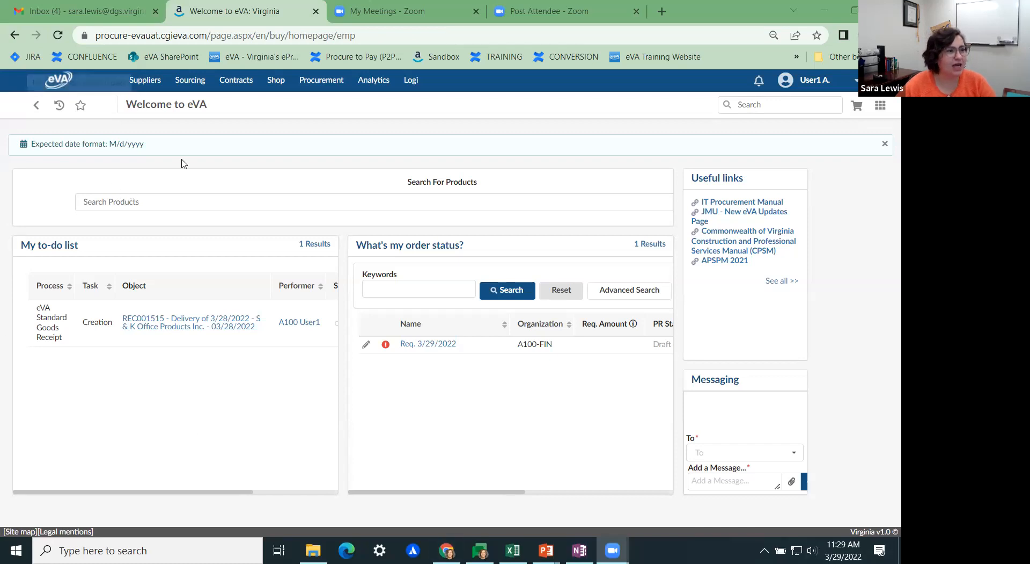
Open the product search page and look through its contract, punchout and catalog sections.
left_click(277, 81)
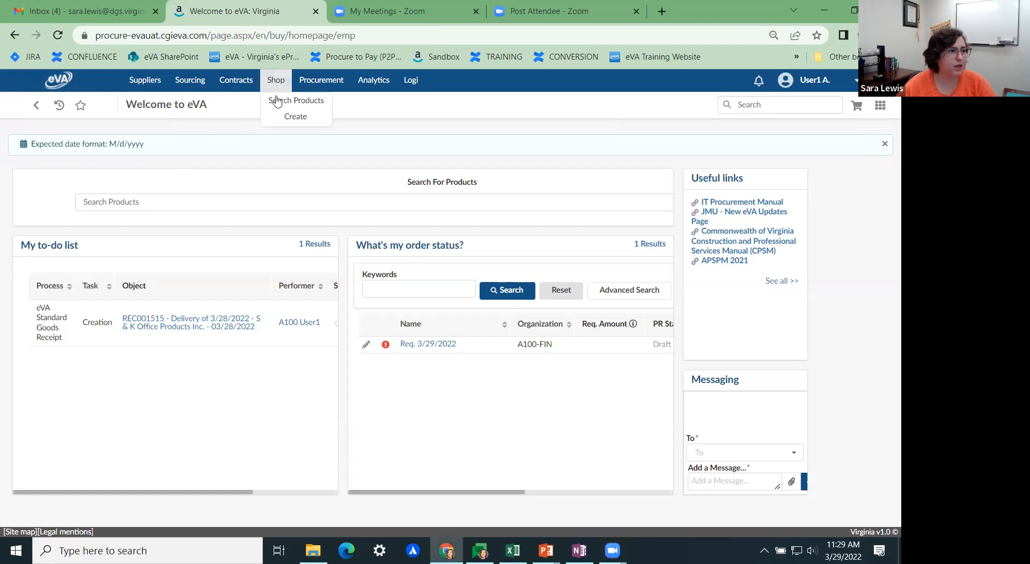
left_click(276, 109)
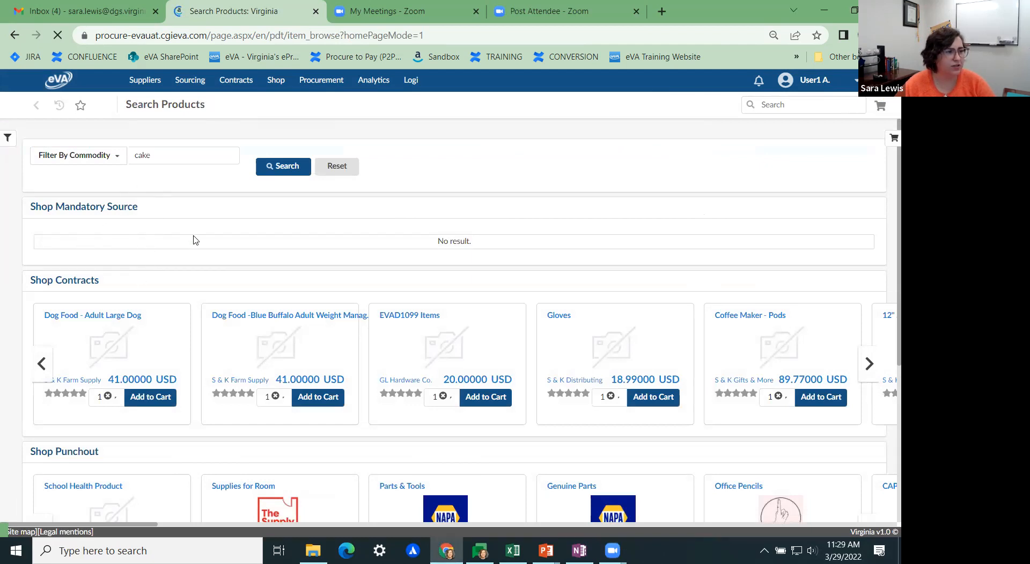
scroll(157, 290, "down", 4)
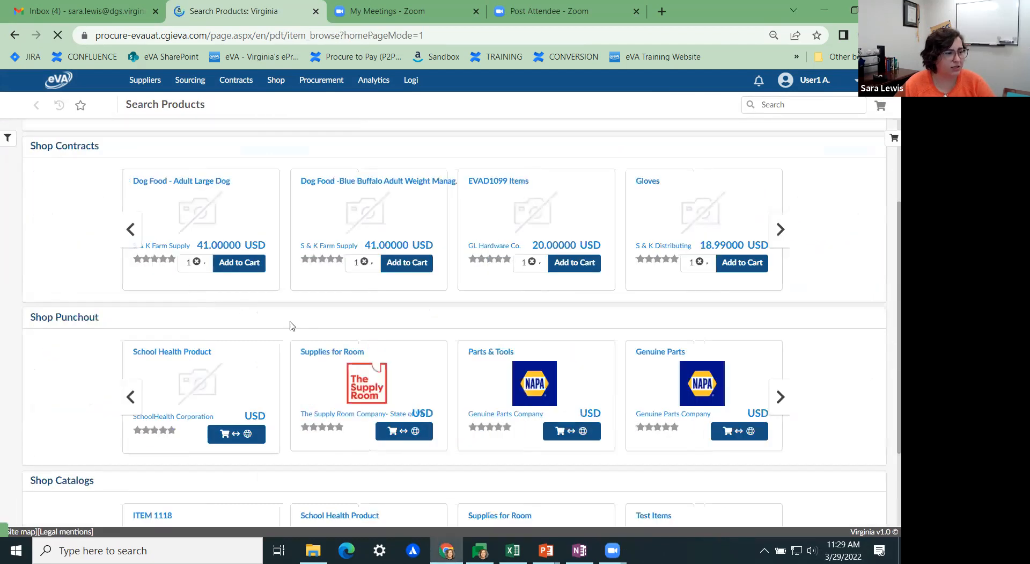
scroll(178, 329, "down", 1)
scroll(184, 320, "up", 5)
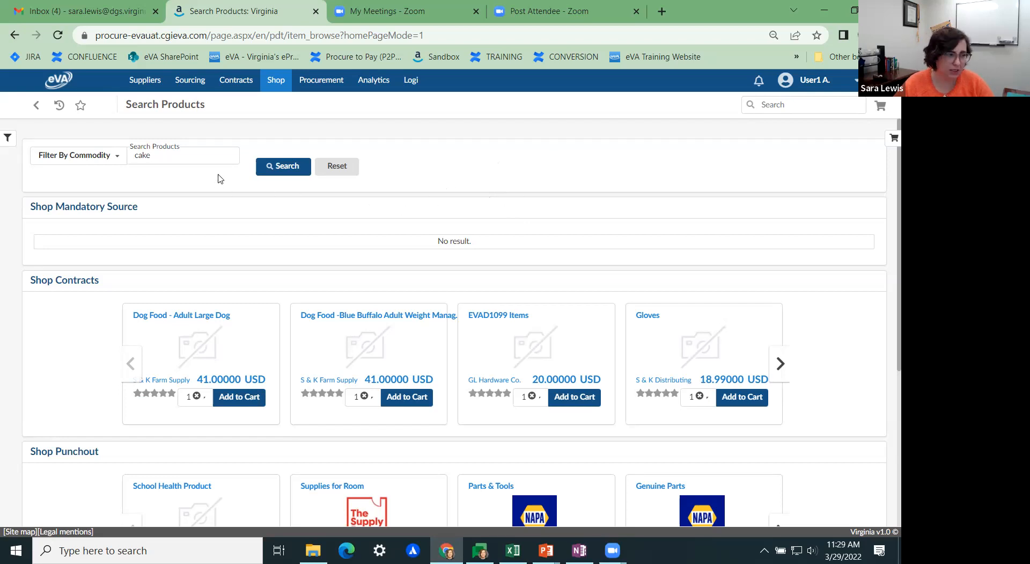
Clear the existing product search term and run a new product search for "cake".
left_click(164, 159)
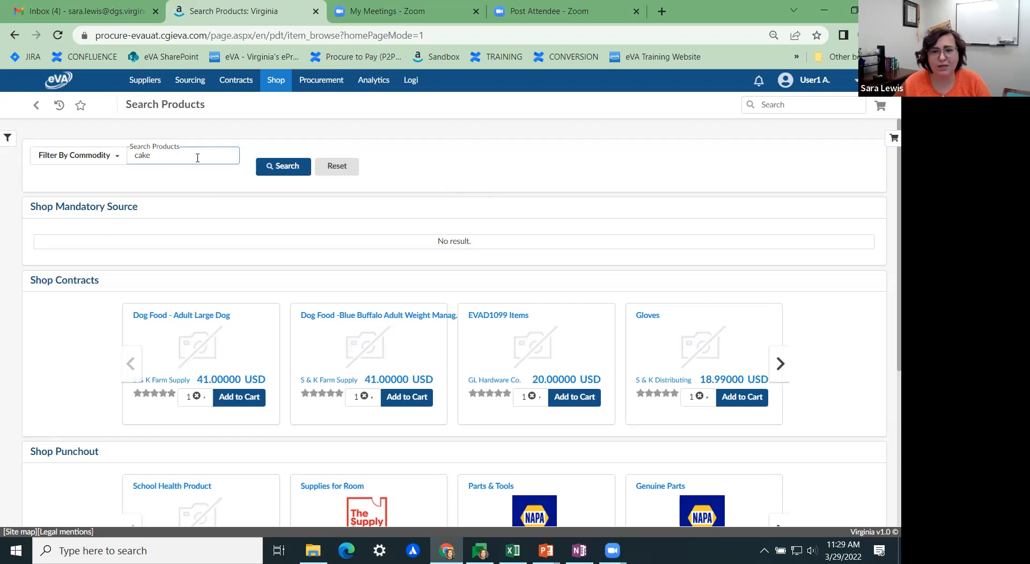
left_click_drag(148, 161, 115, 161)
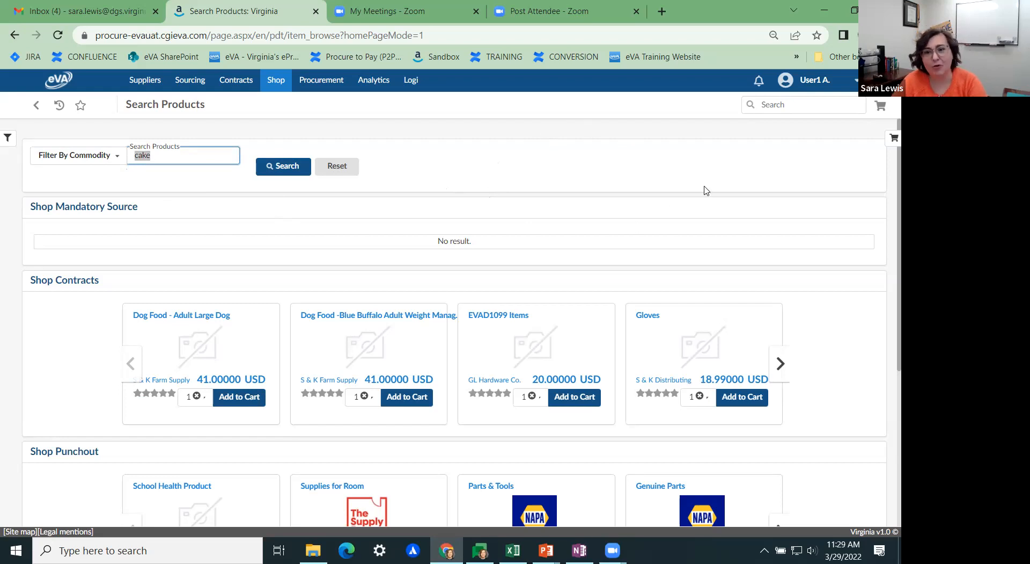
key("BackSpace")
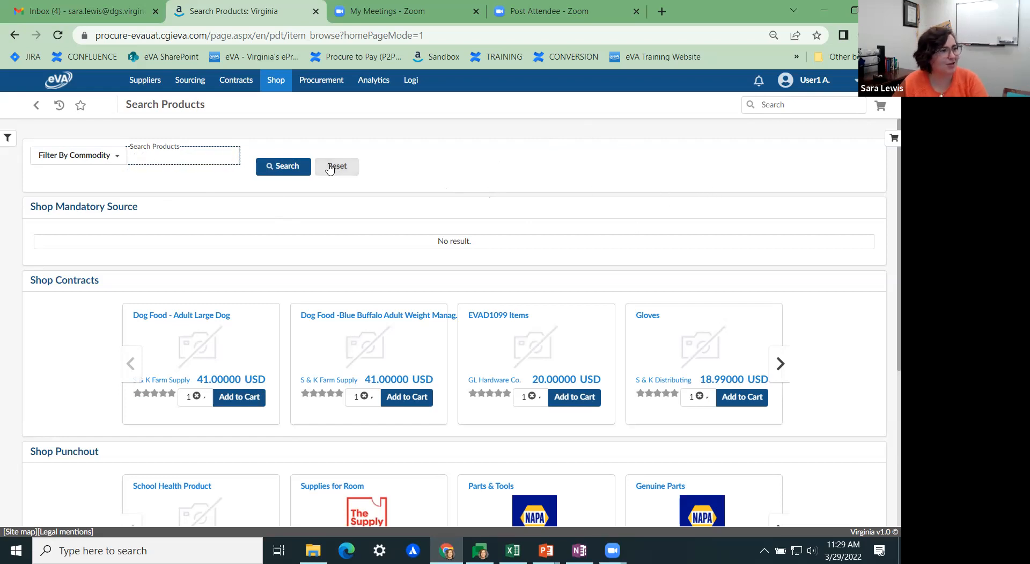
key("Return")
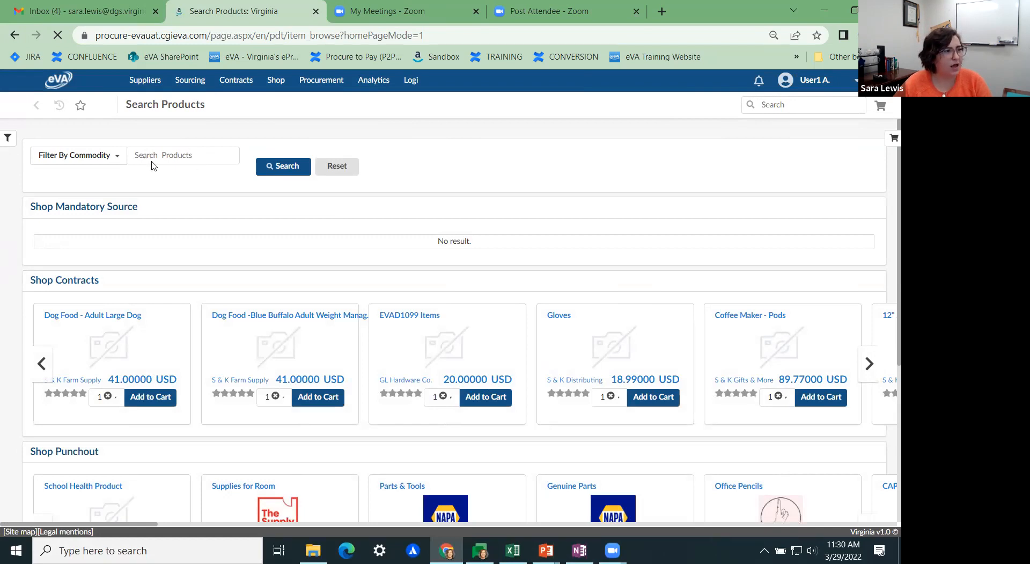
left_click(169, 154)
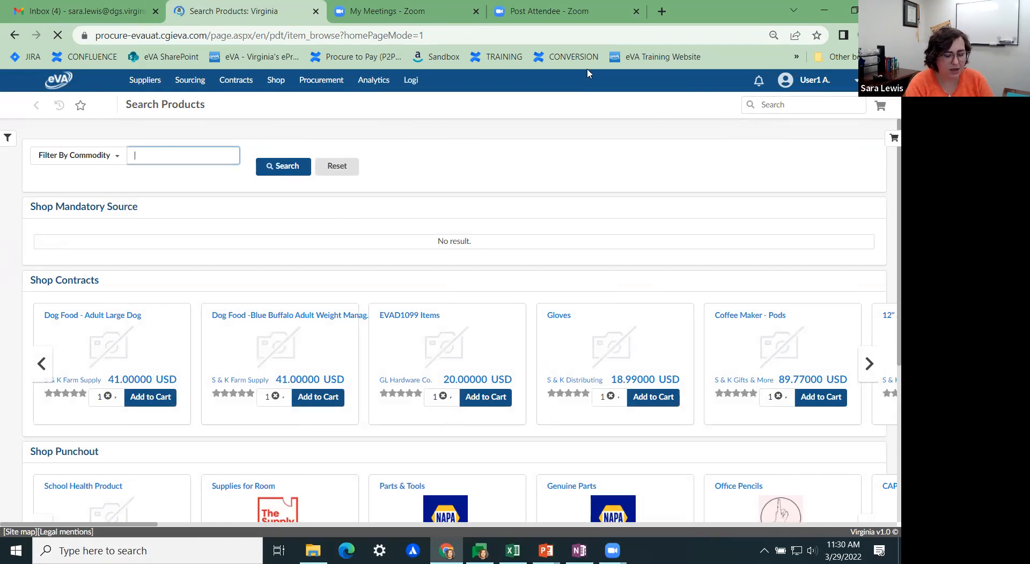
type("cake")
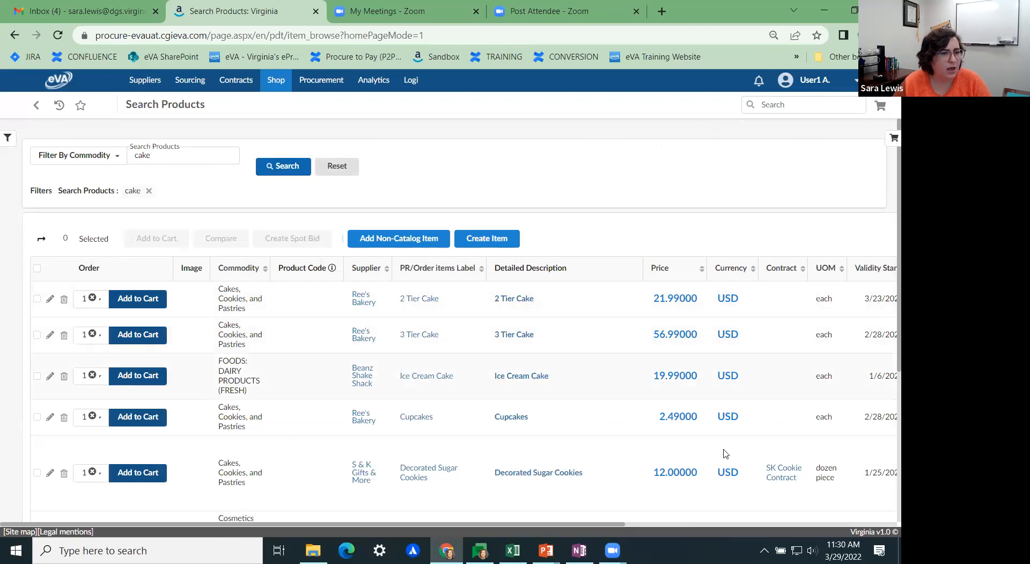
Review the remaining columns of the cake results and compare the grid display with the list display.
left_click_drag(588, 528, 886, 520)
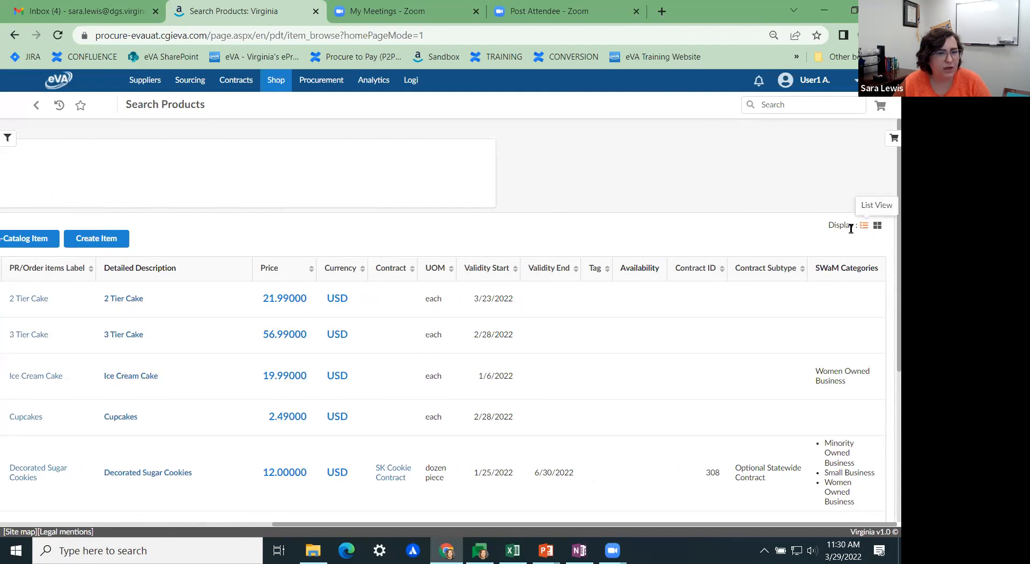
left_click(878, 226)
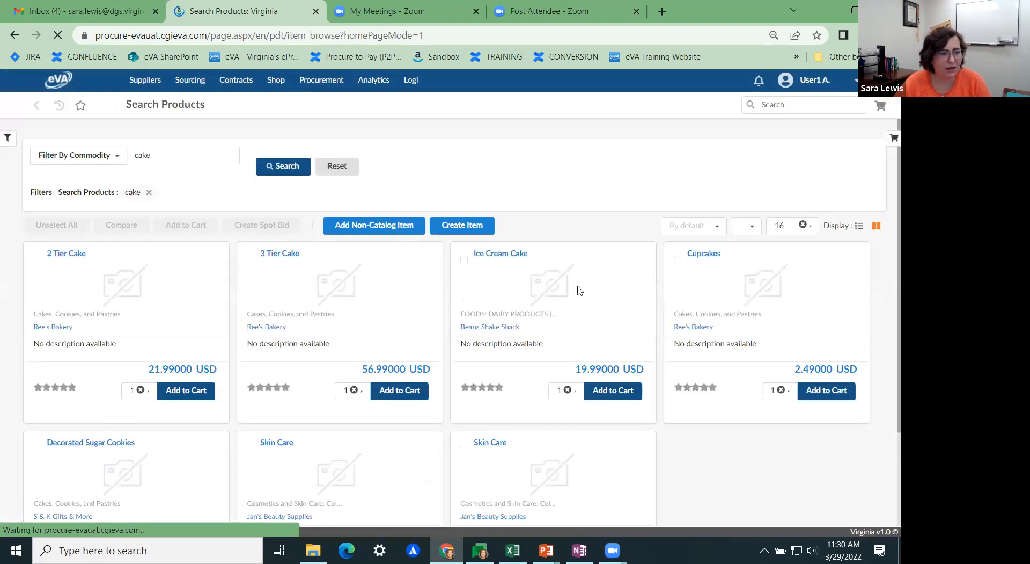
left_click(860, 226)
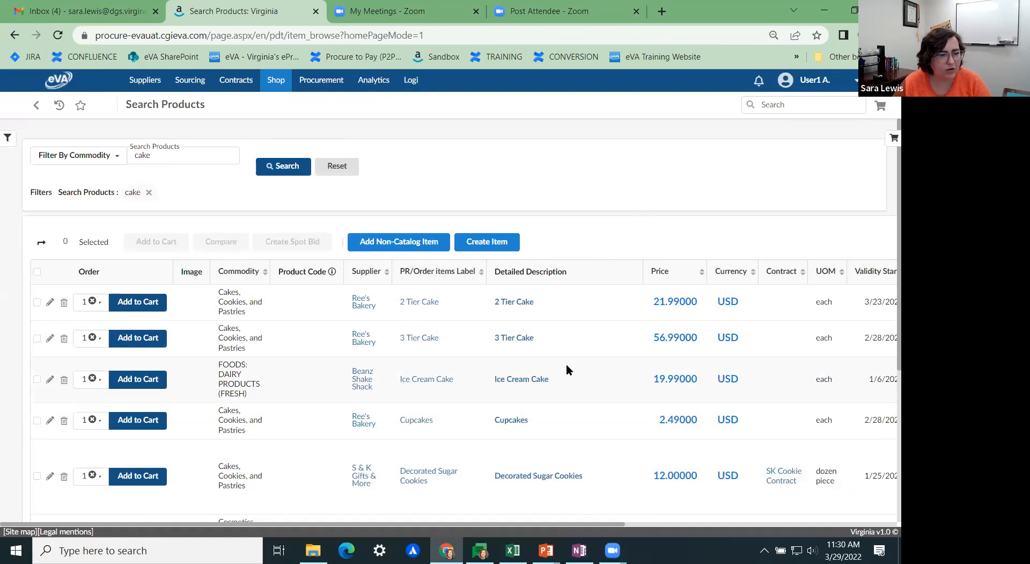
scroll(593, 332, "down", 3)
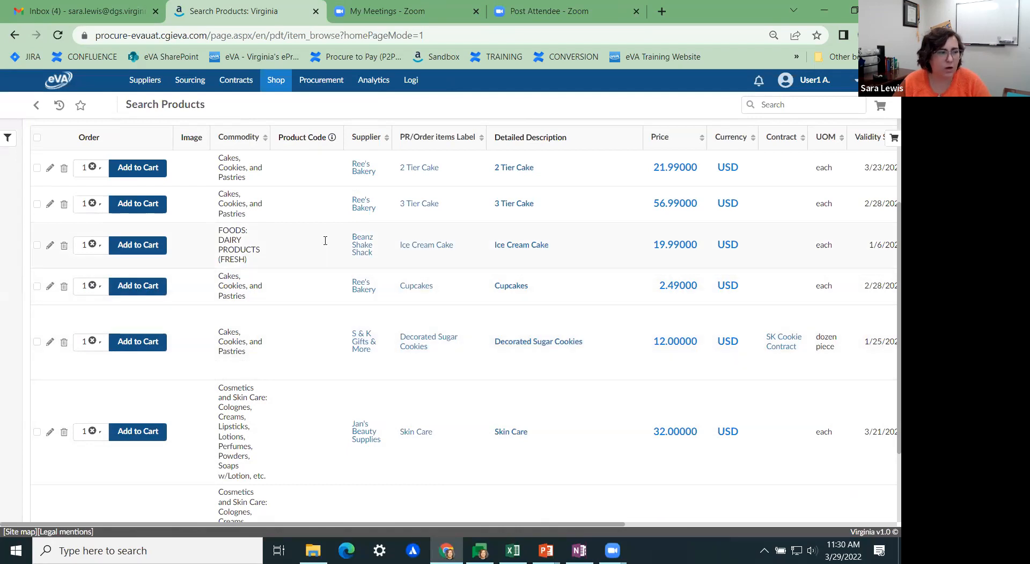
Filter the cake results by the contract subtype Optional Statewide Contract.
left_click(8, 139)
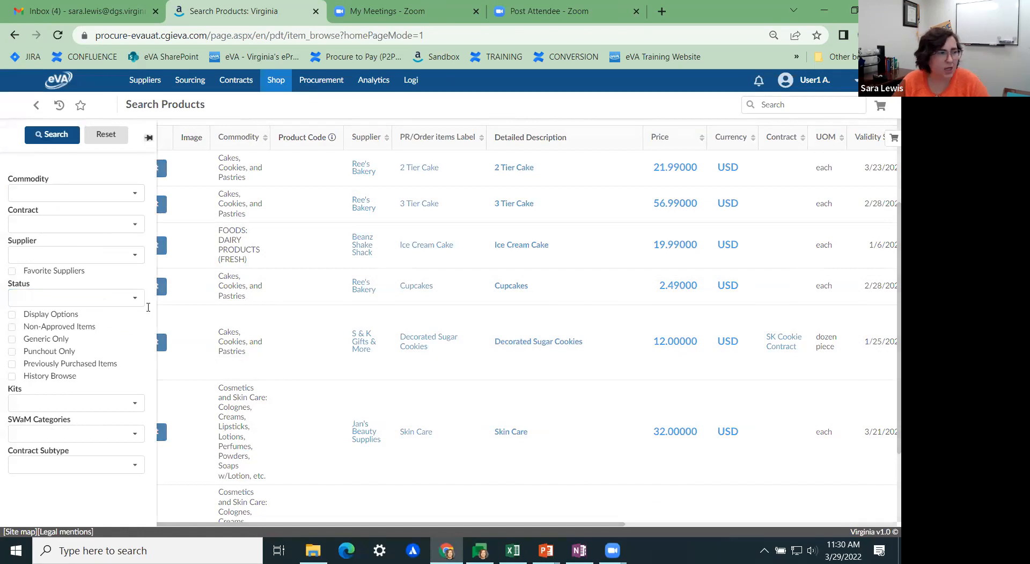
left_click(148, 138)
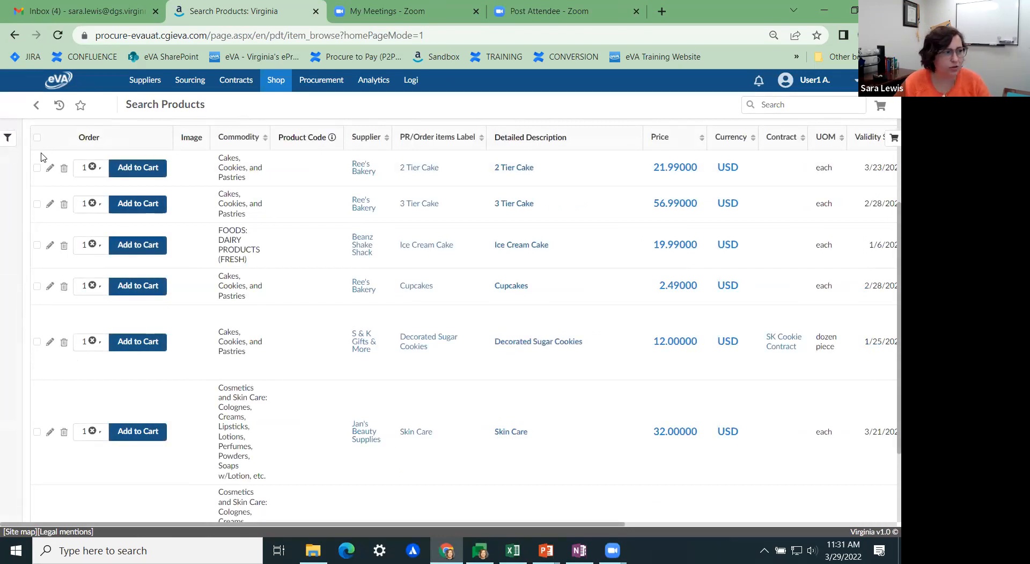
left_click(7, 141)
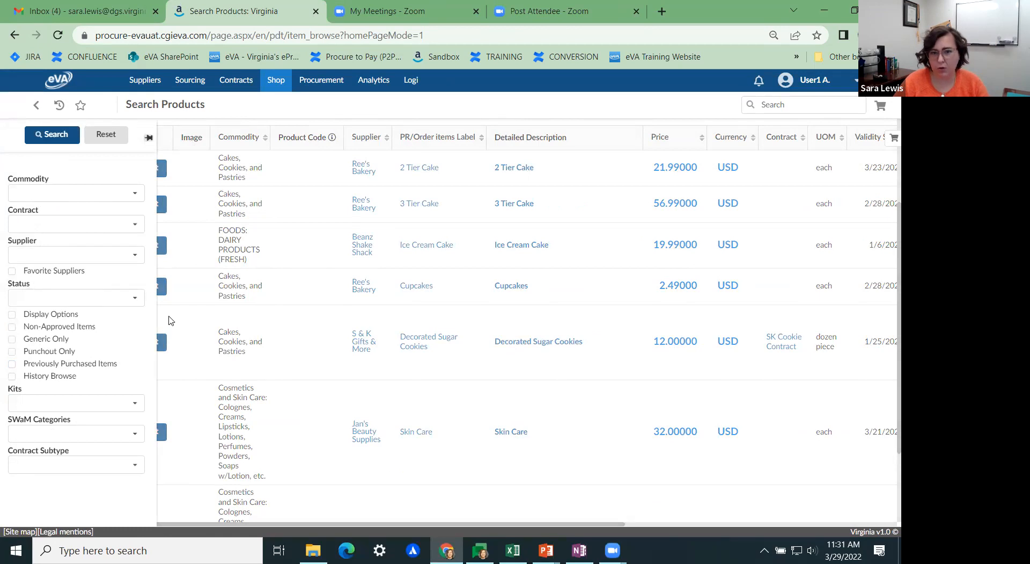
left_click(128, 466)
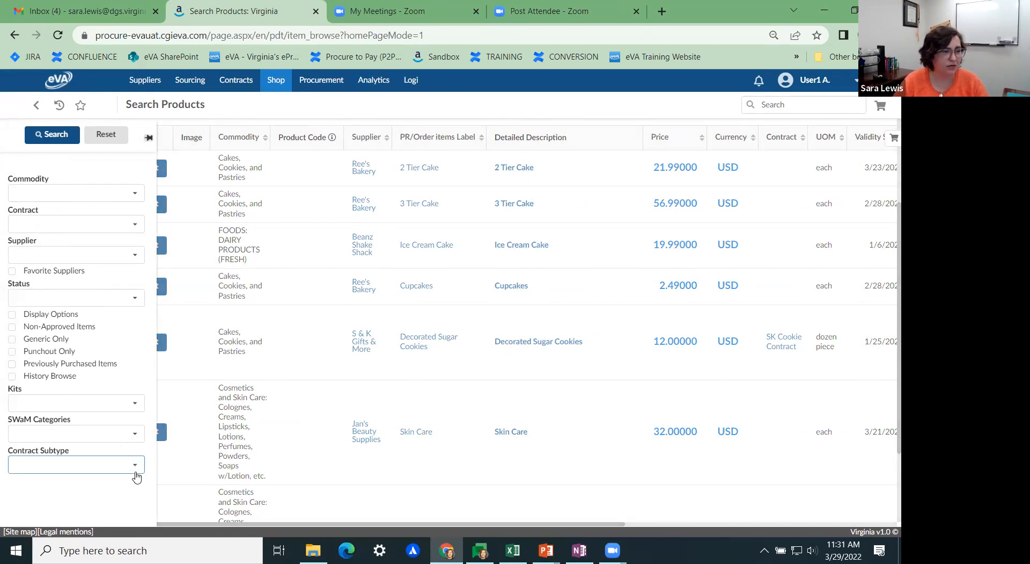
left_click(135, 465)
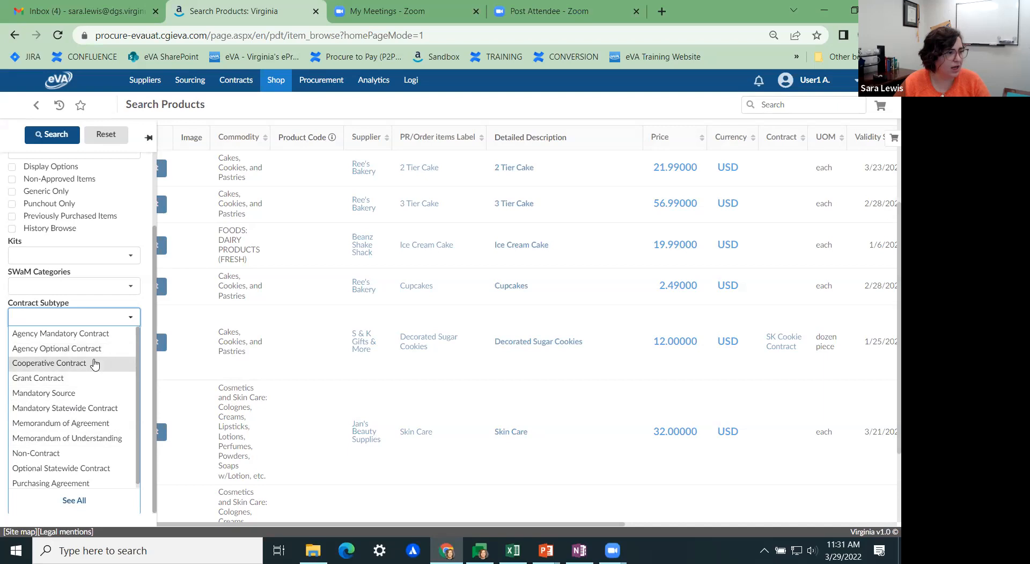
left_click(76, 468)
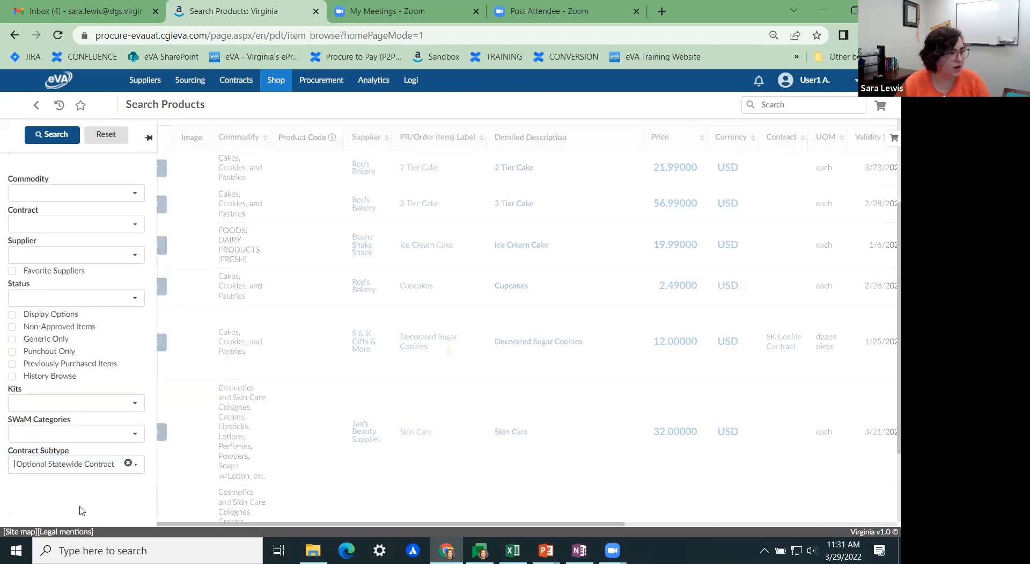
left_click(47, 136)
left_click(47, 135)
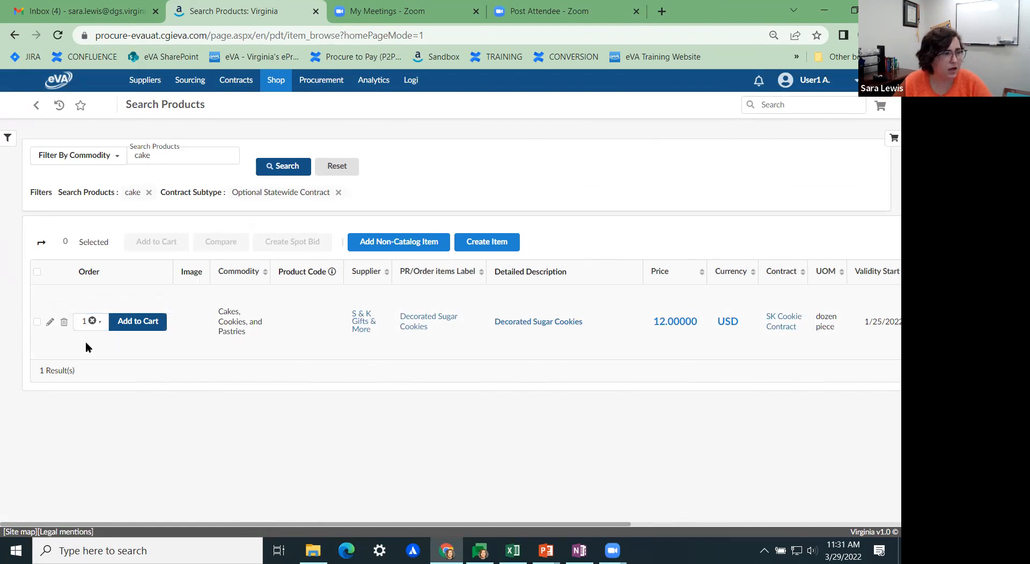
Add 30 of the Decorated Sugar Cookies to the cart and check out to the draft requisition.
left_click(87, 322)
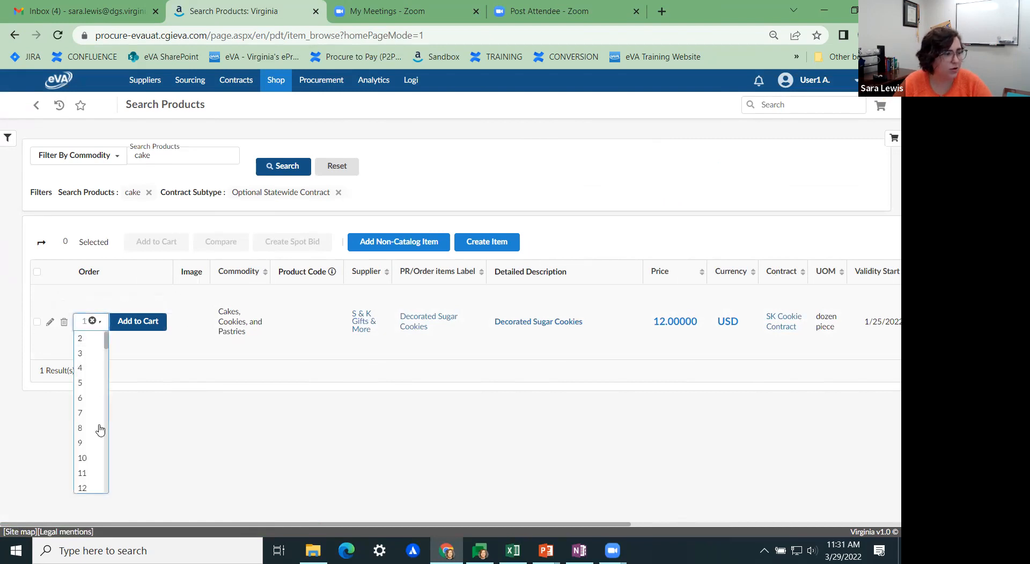
scroll(94, 440, "down", 5)
left_click(82, 421)
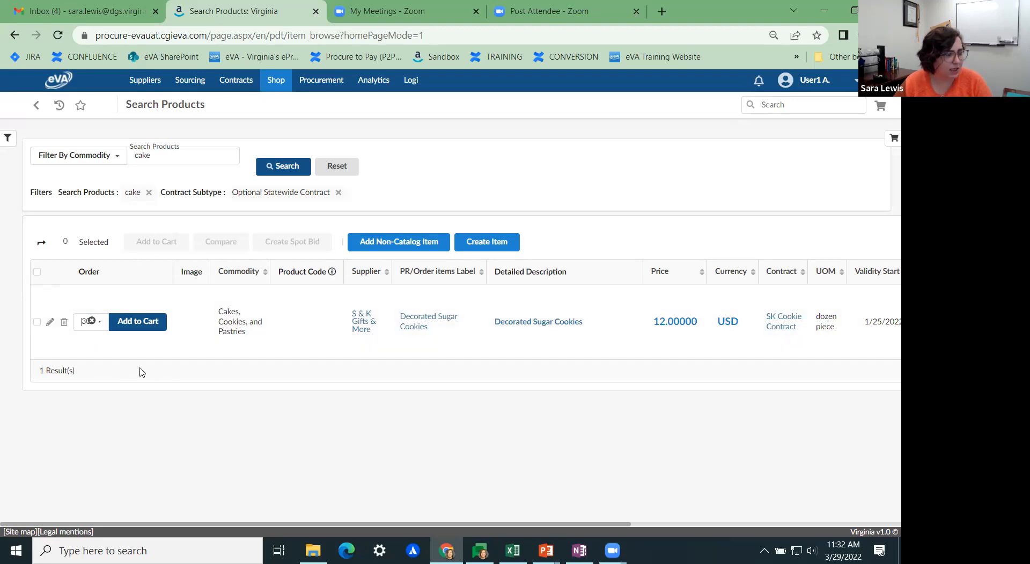
left_click(99, 320)
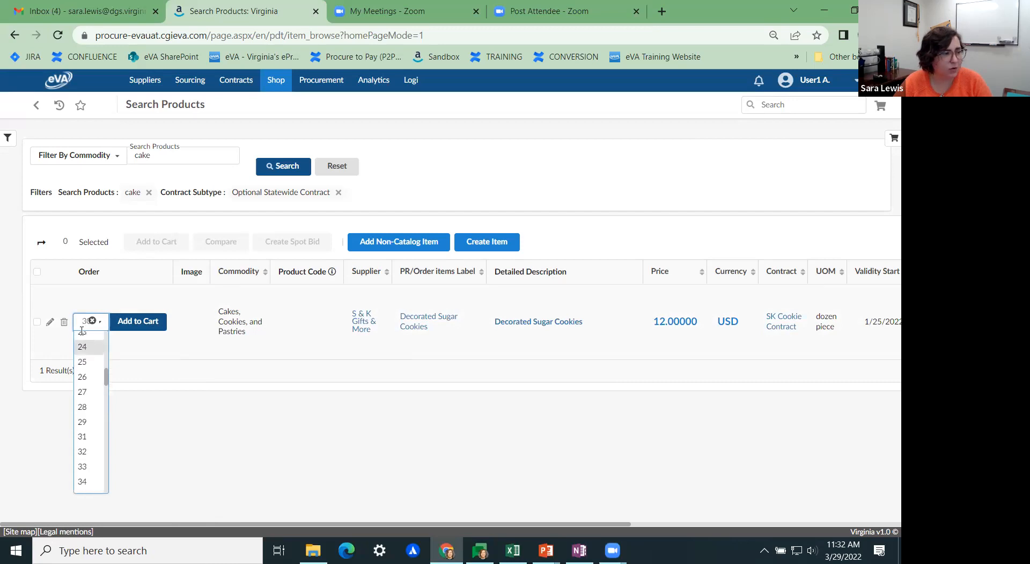
left_click(162, 345)
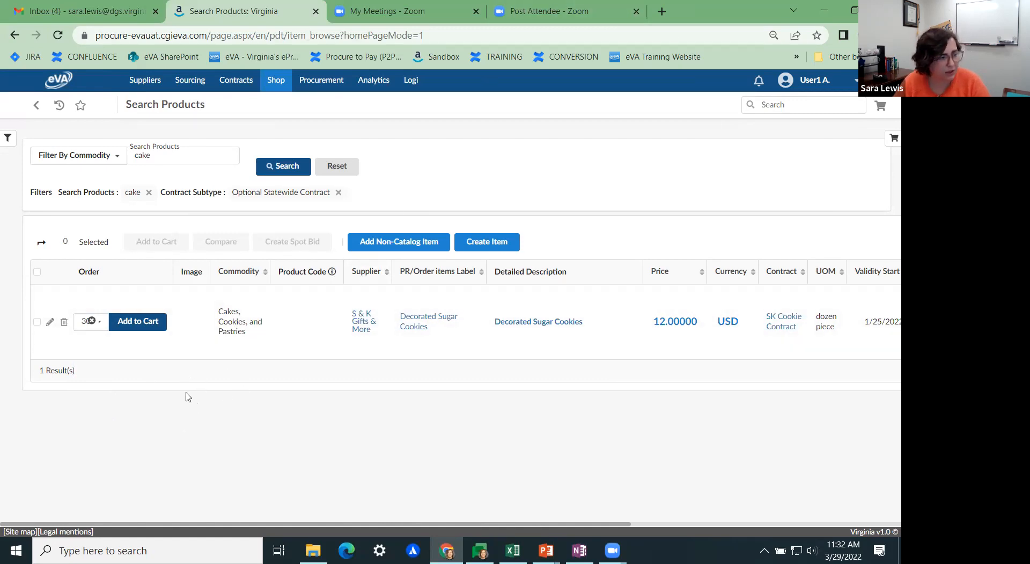
left_click(138, 322)
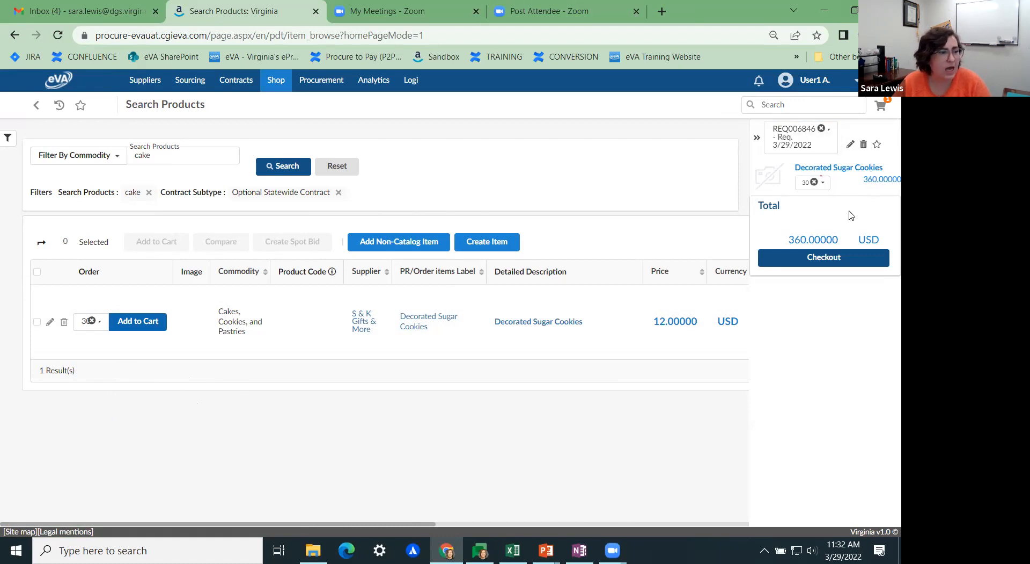
left_click(822, 259)
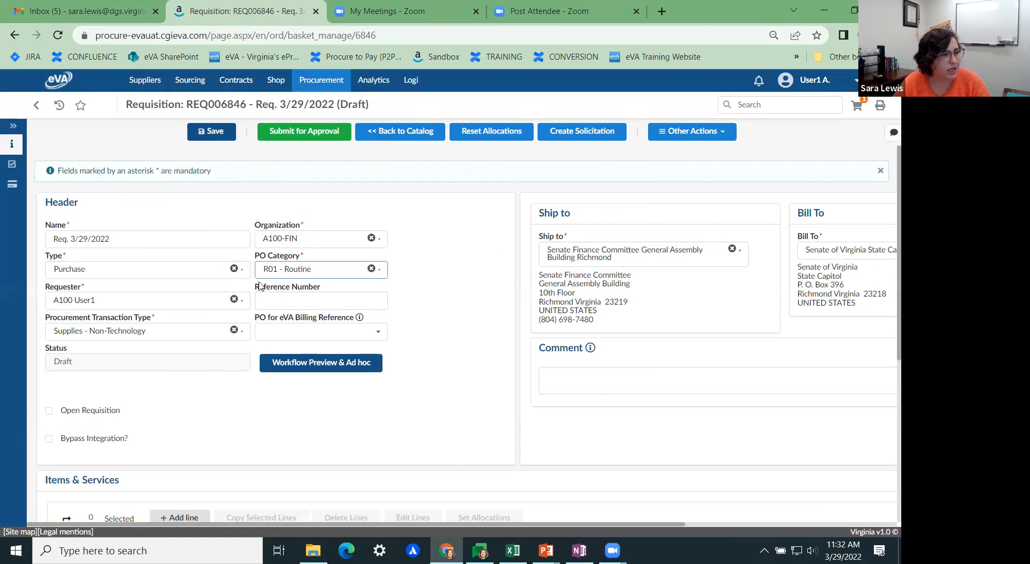
Examine the PO Category field and the available Procurement Transaction Type options in the requisition header.
left_click(328, 268)
left_click(418, 256)
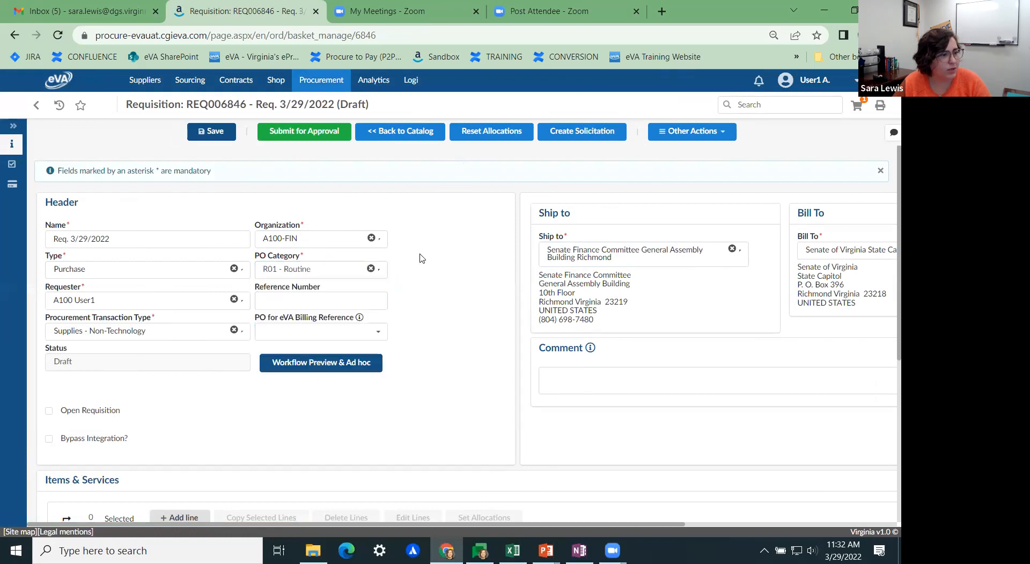
left_click(167, 322)
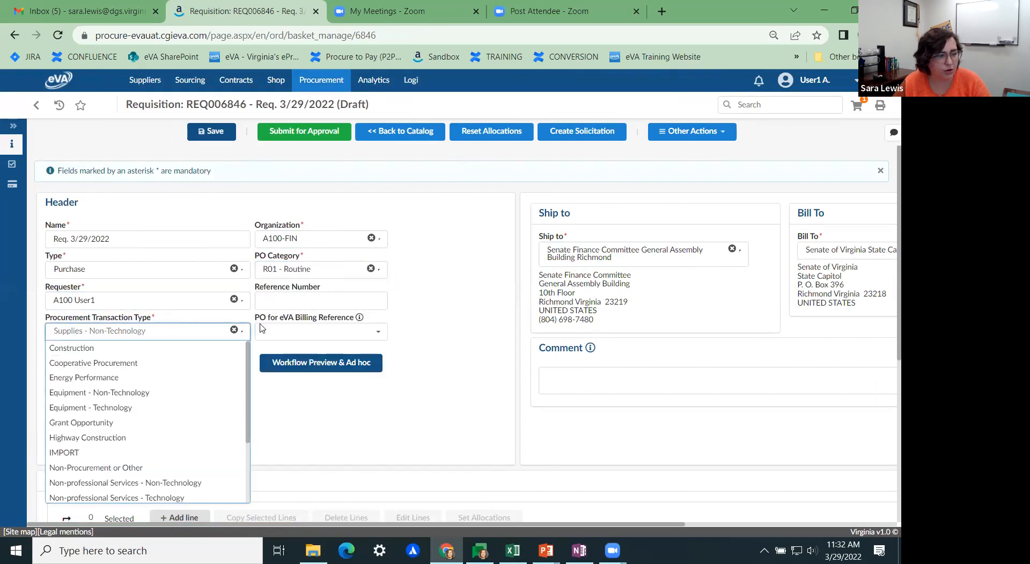
left_click(424, 265)
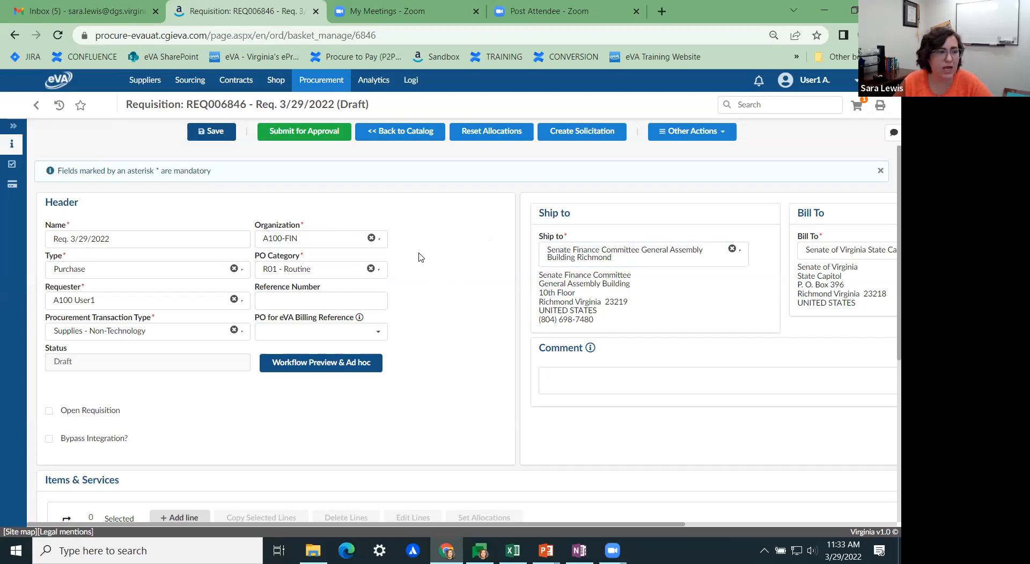
Clear the PO Category and Procurement Transaction Type, and reselect R01 - Routine and Supplies - Non-Technology.
left_click(371, 268)
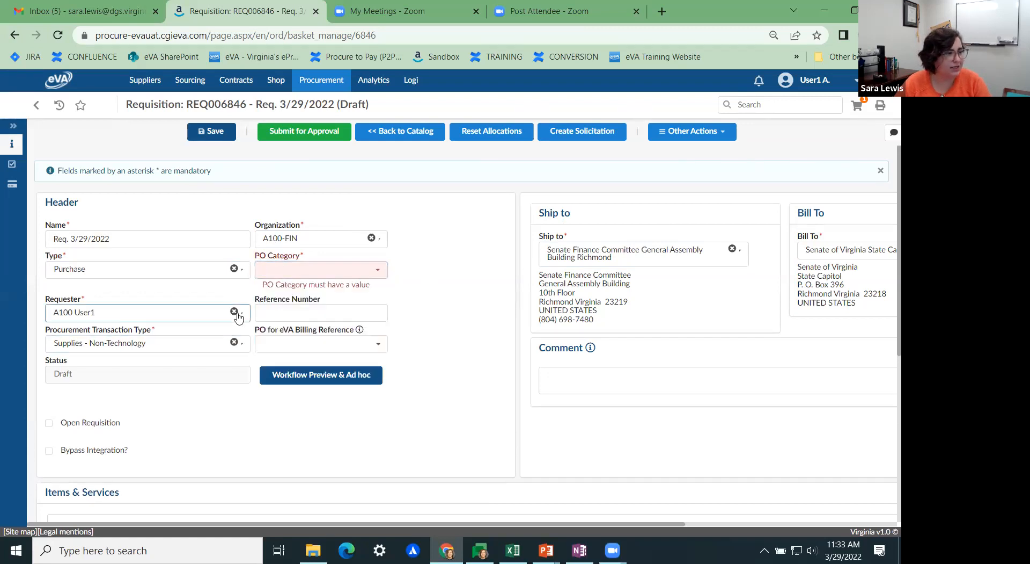
left_click(235, 343)
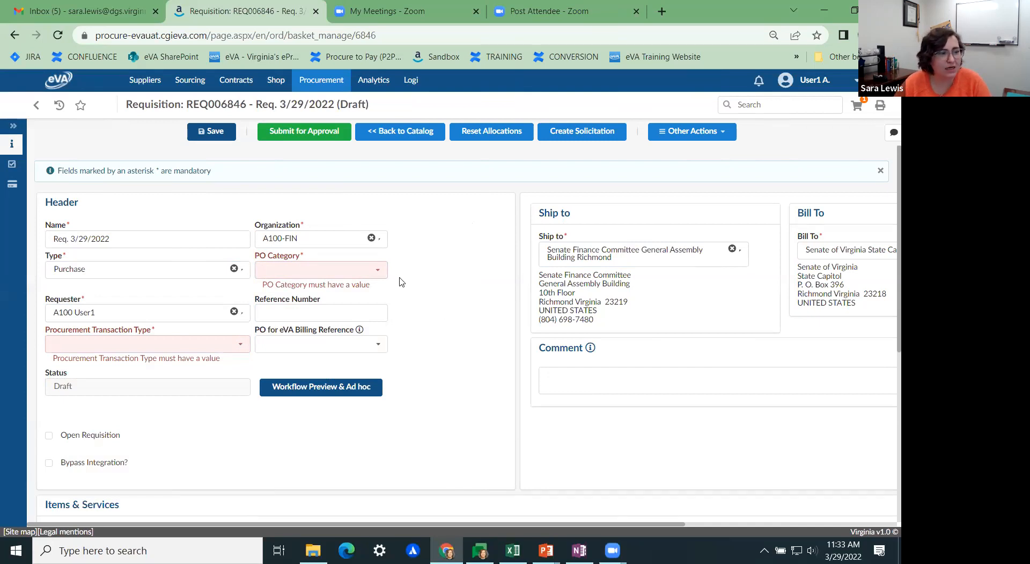
left_click(373, 273)
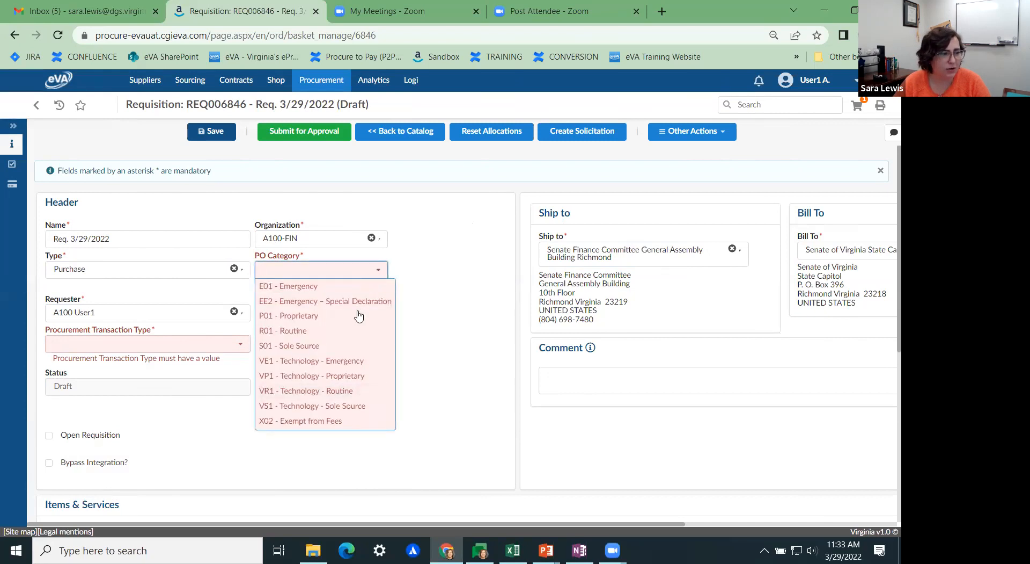
left_click(290, 330)
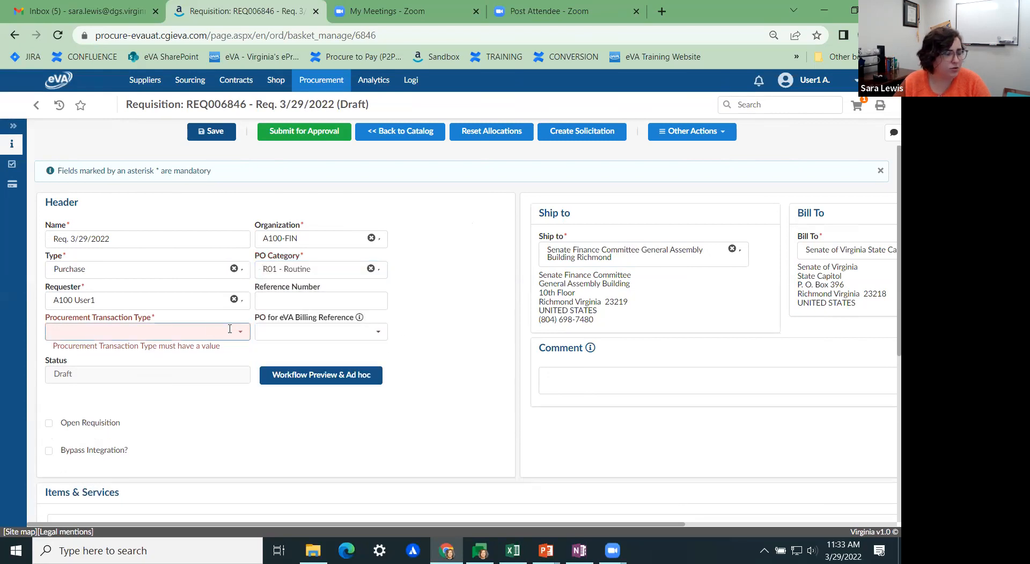
left_click(231, 331)
scroll(179, 391, "down", 5)
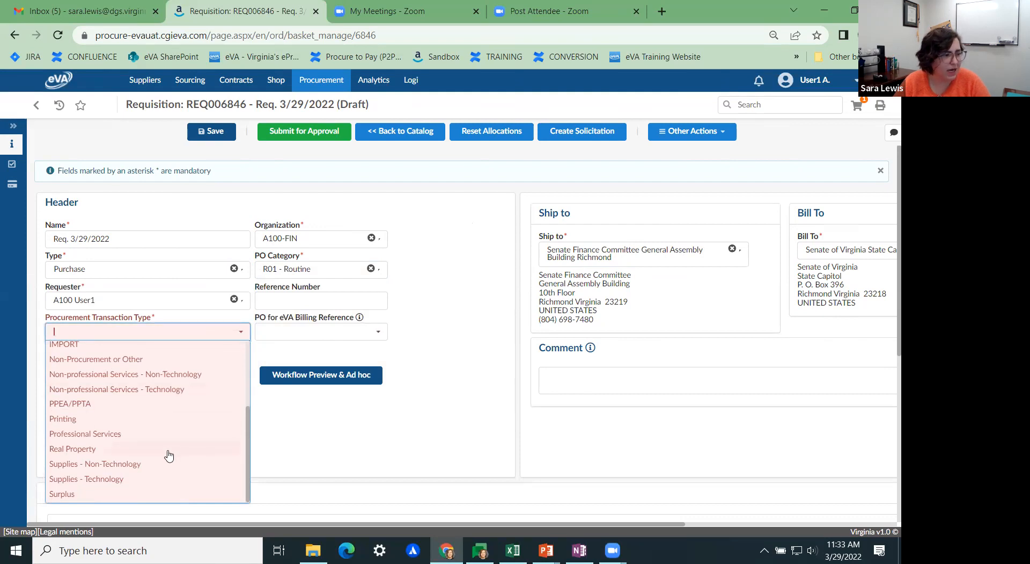
left_click(104, 464)
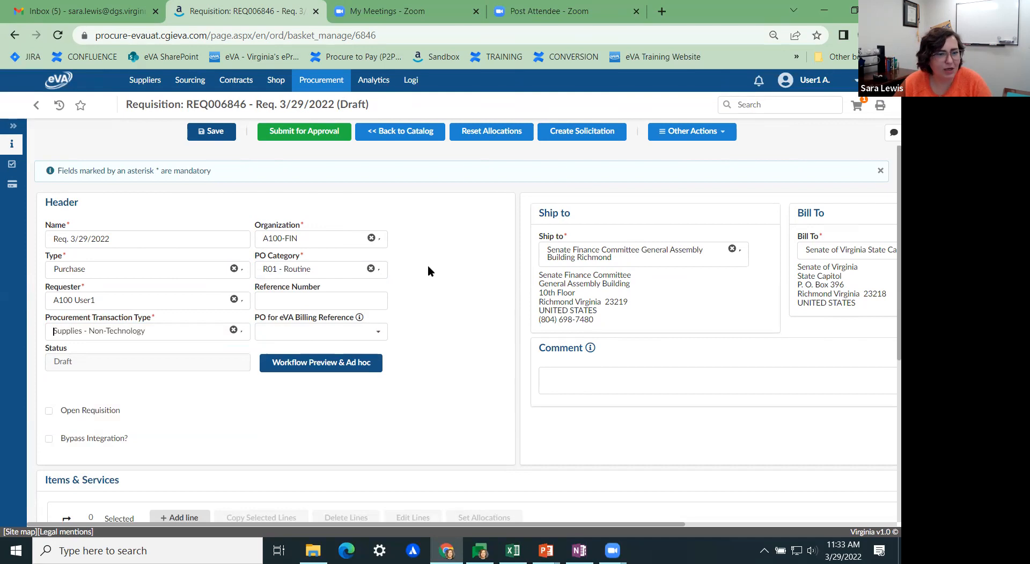
Open the Decorated Sugar Cookies line under Items & Services for editing.
scroll(443, 240, "down", 1)
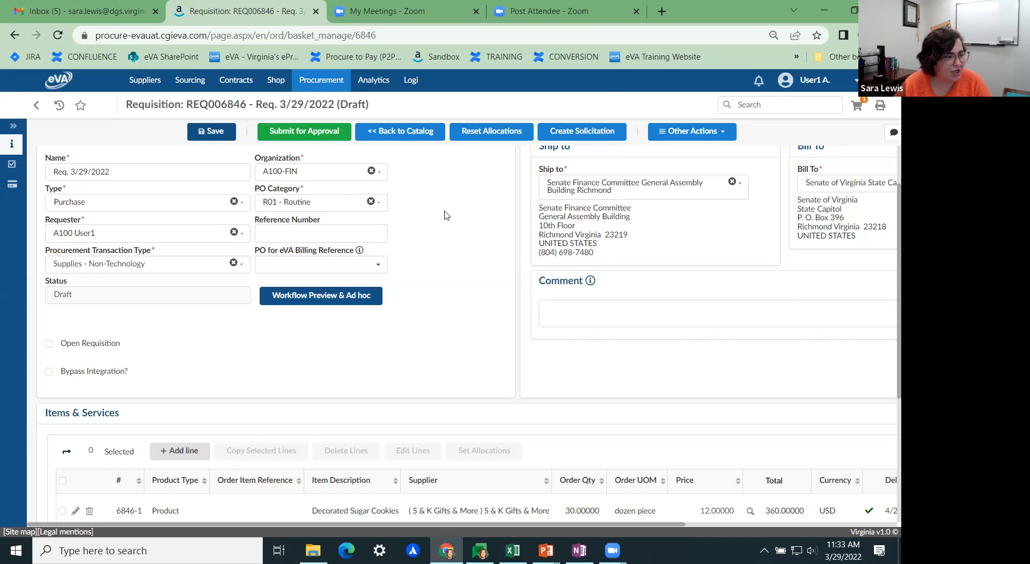
scroll(429, 203, "down", 2)
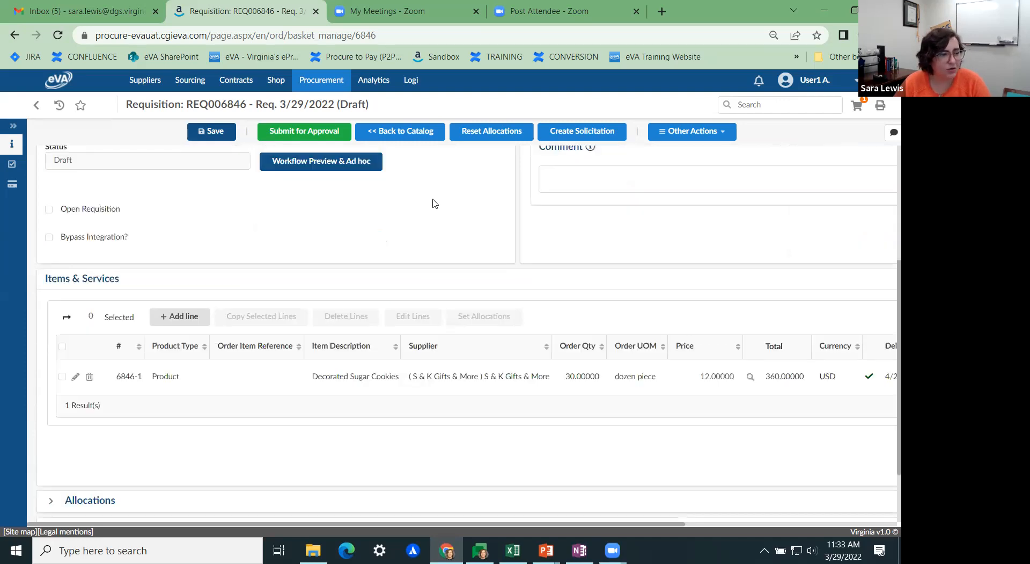
scroll(435, 203, "down", 1)
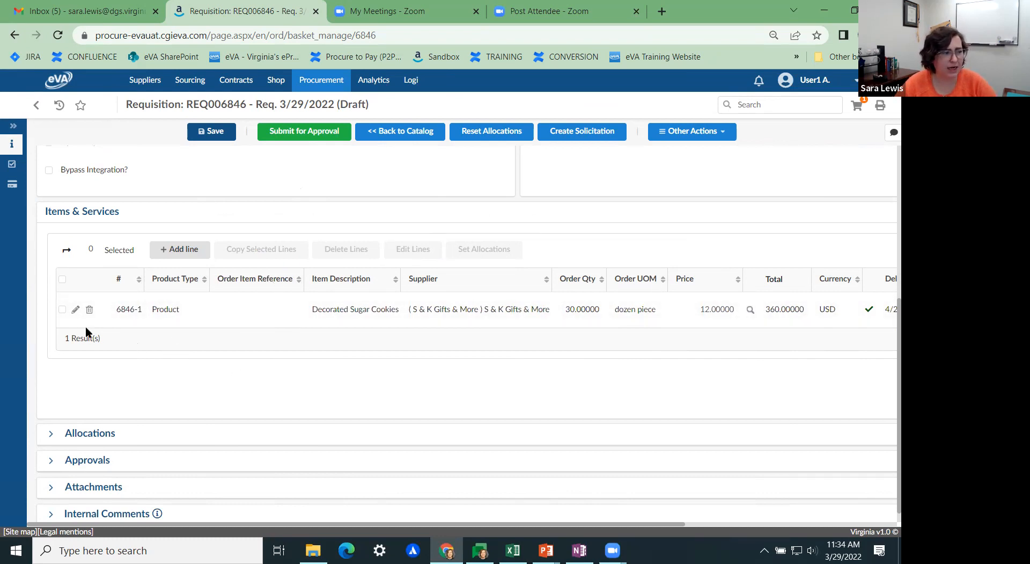
left_click(75, 310)
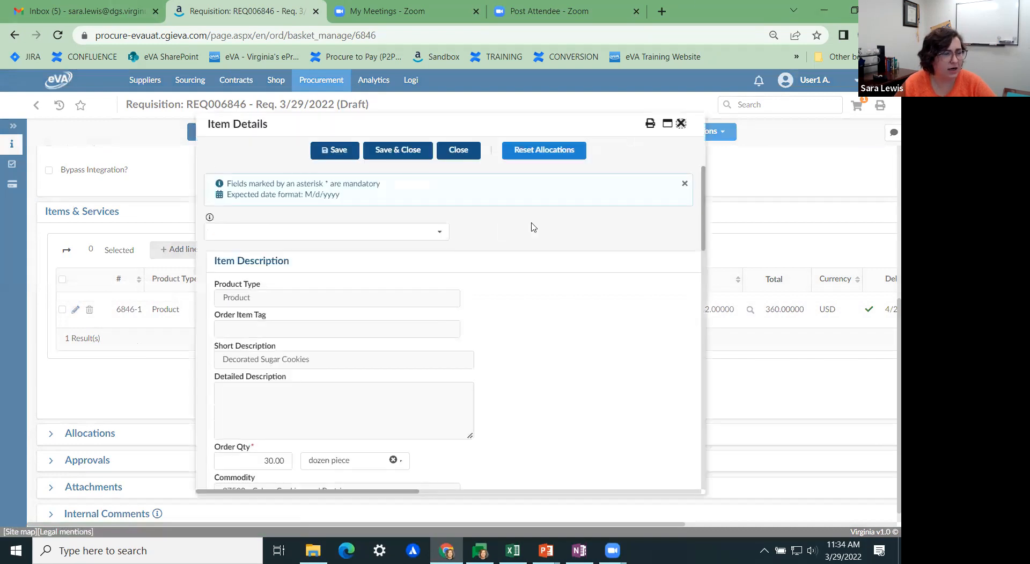
Examine the item description, order quantity, delivery date, suggested supplier, product and contract fields in the item details.
scroll(549, 298, "down", 1)
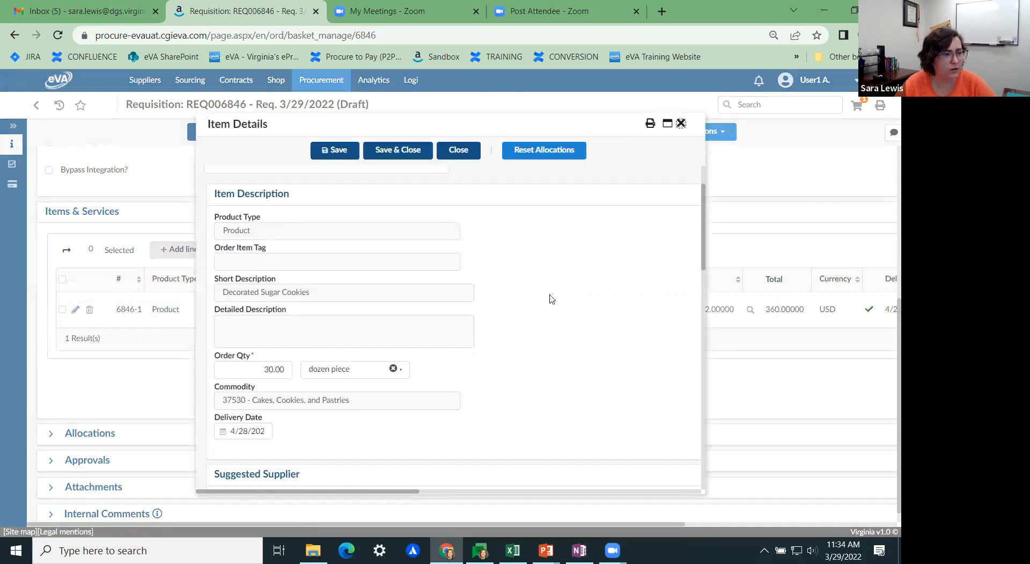
scroll(551, 298, "down", 1)
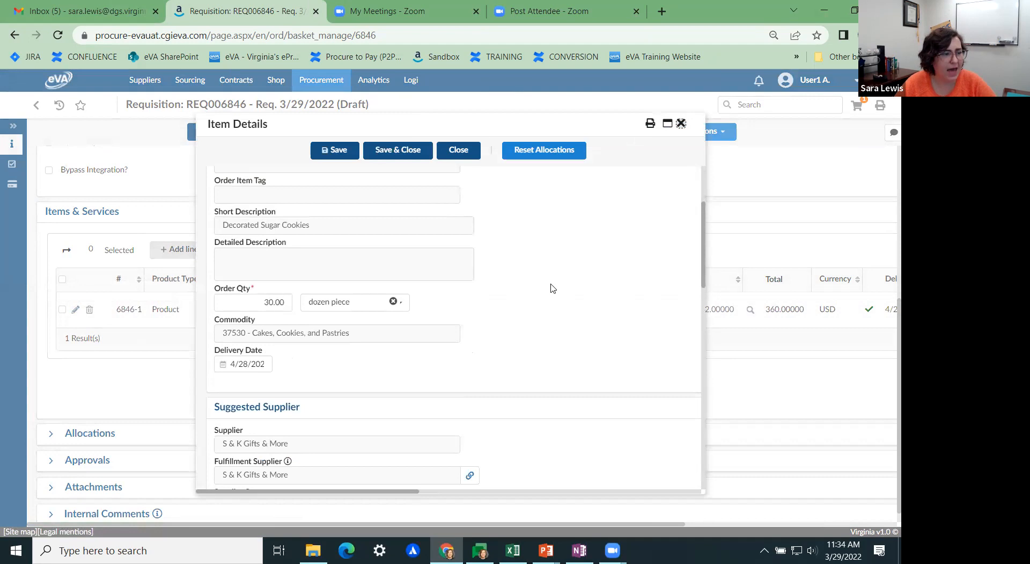
scroll(541, 290, "down", 3)
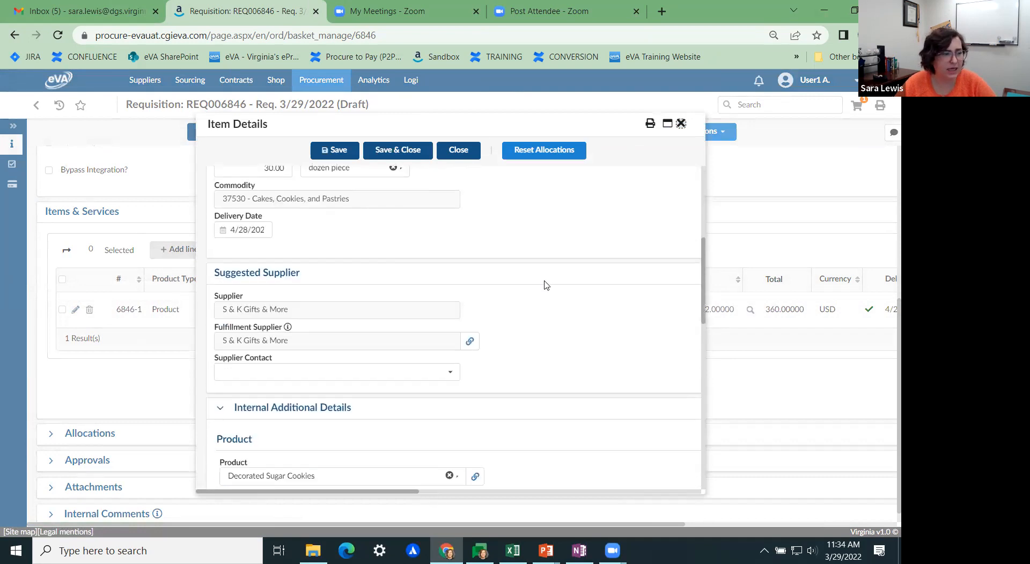
scroll(599, 327, "down", 2)
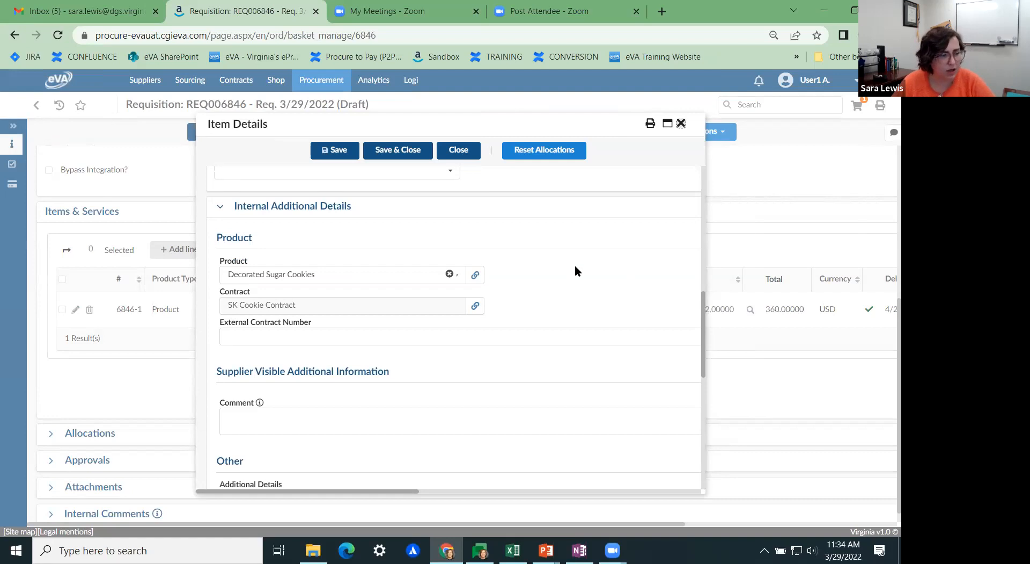
scroll(542, 262, "up", 8)
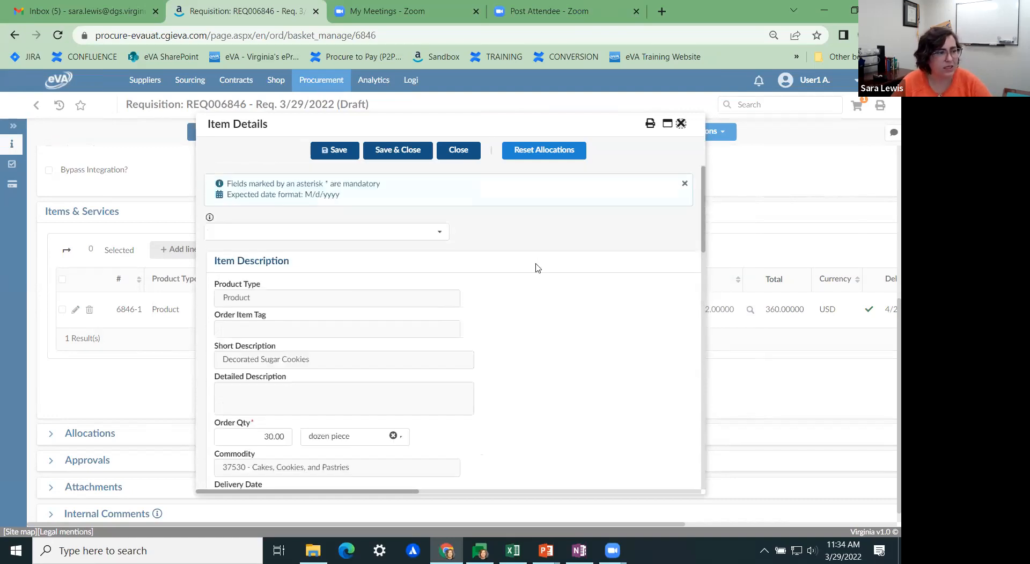
scroll(523, 294, "down", 1)
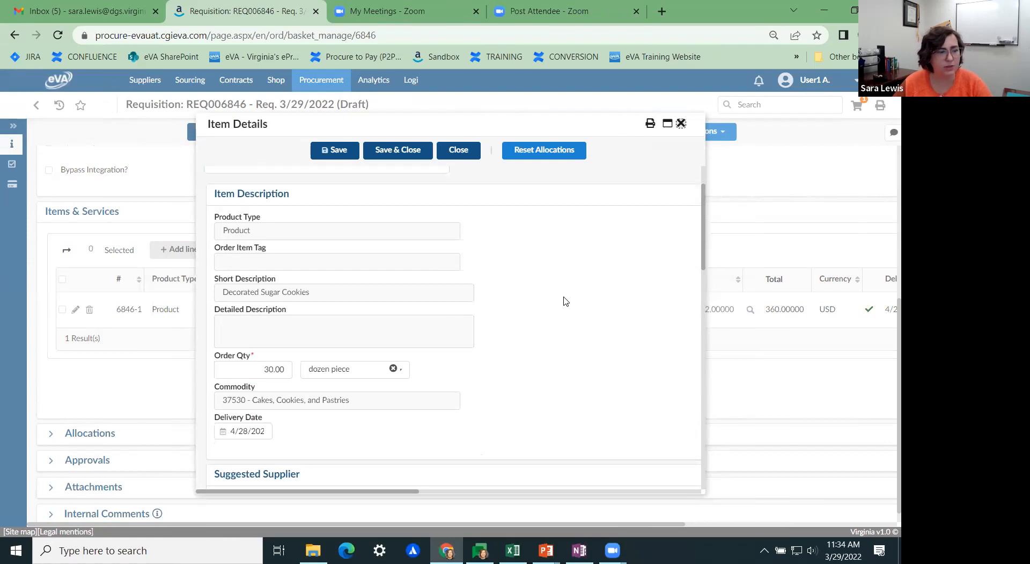
scroll(569, 299, "down", 1)
scroll(525, 329, "up", 2)
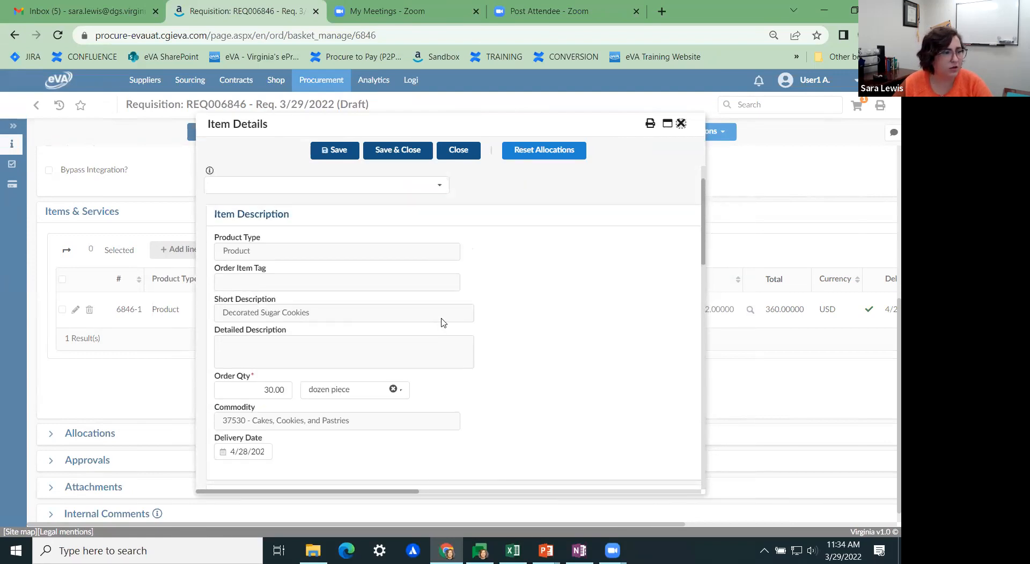
scroll(512, 337, "down", 1)
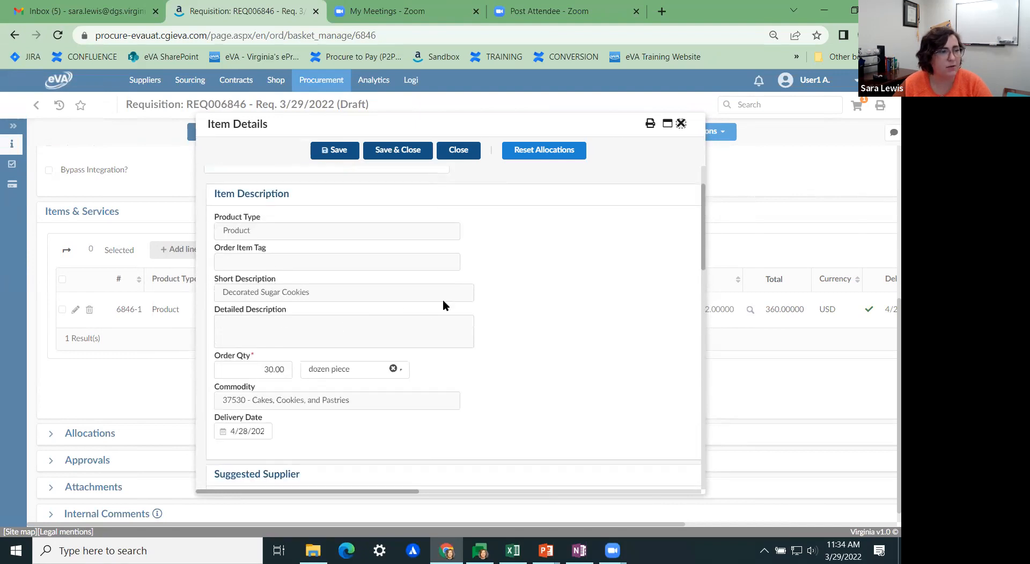
scroll(537, 294, "down", 1)
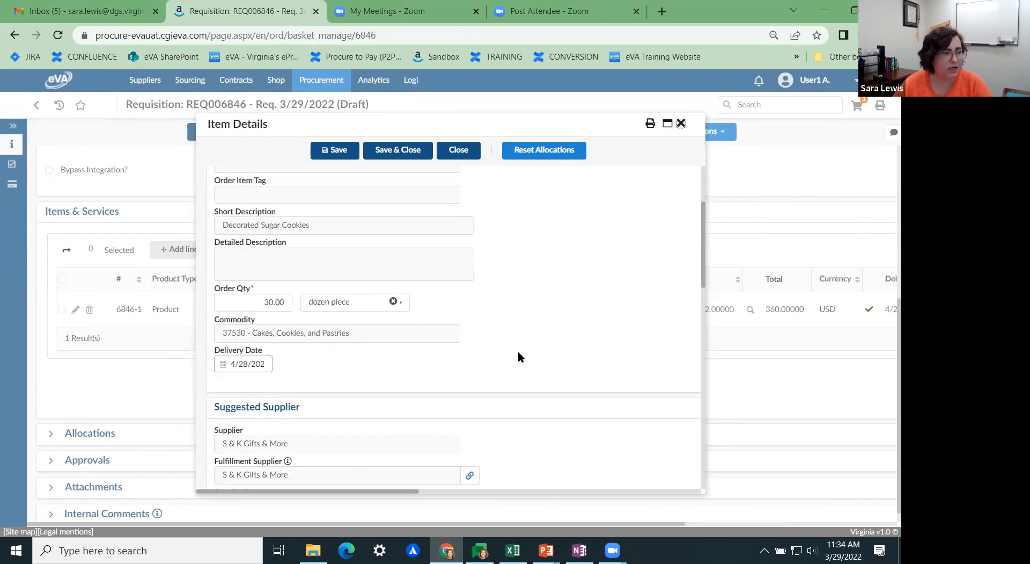
scroll(519, 354, "down", 2)
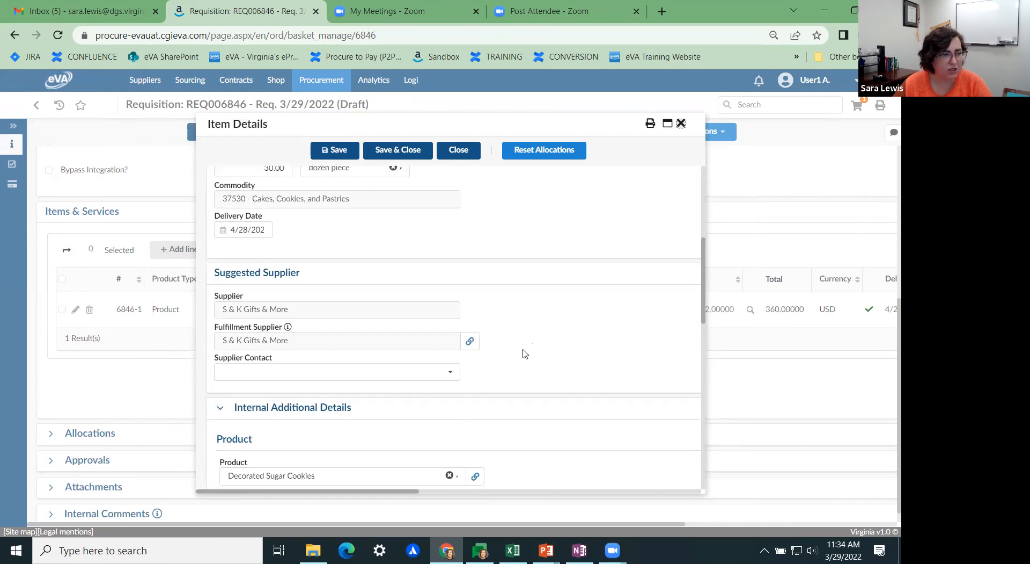
scroll(537, 318, "down", 2)
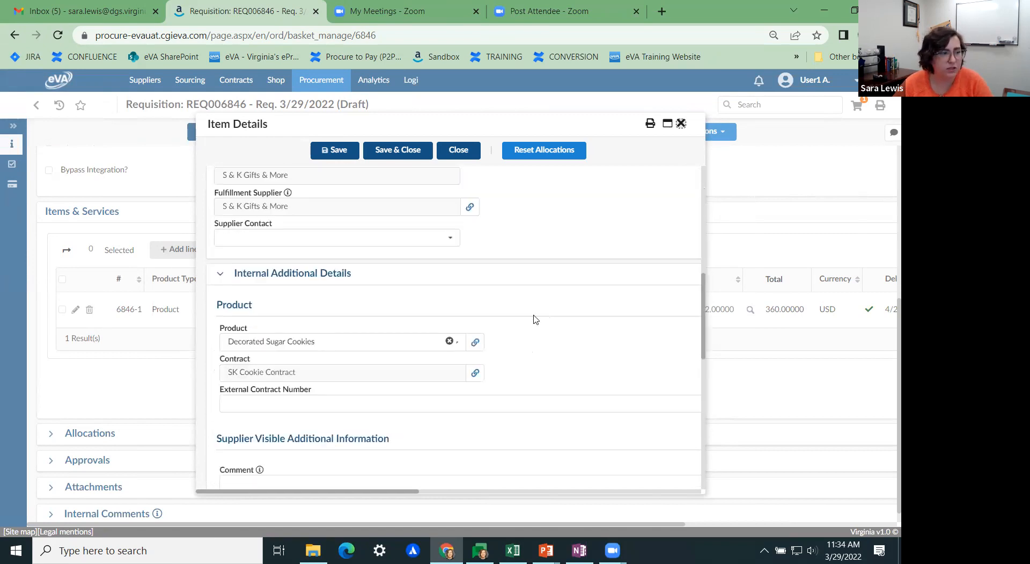
scroll(532, 303, "down", 1)
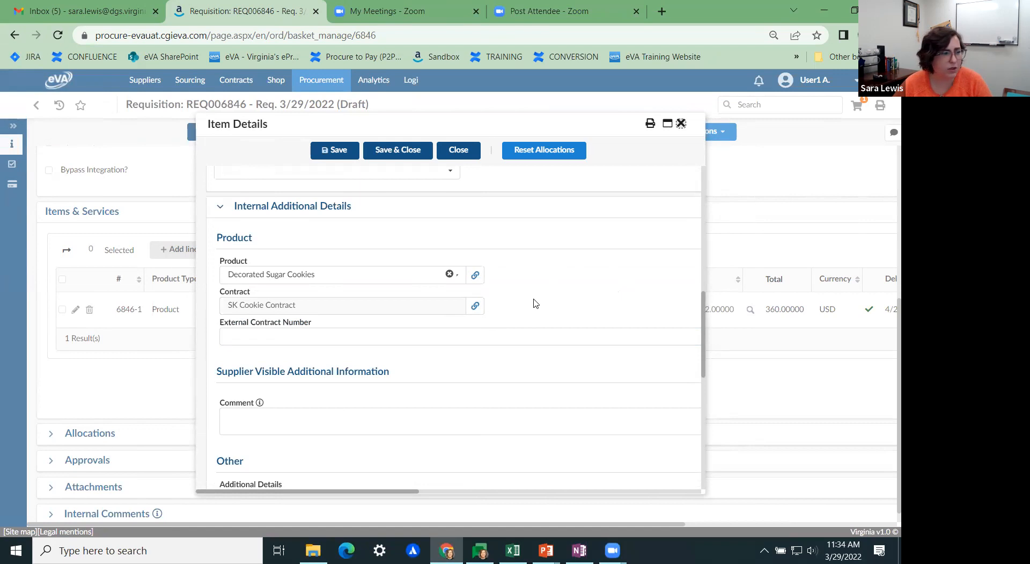
Examine the item's supplier-visible comment, additional details, expanded Internal Comments (DW) section and accounting allocations.
scroll(539, 309, "down", 3)
mouse_move(260, 268)
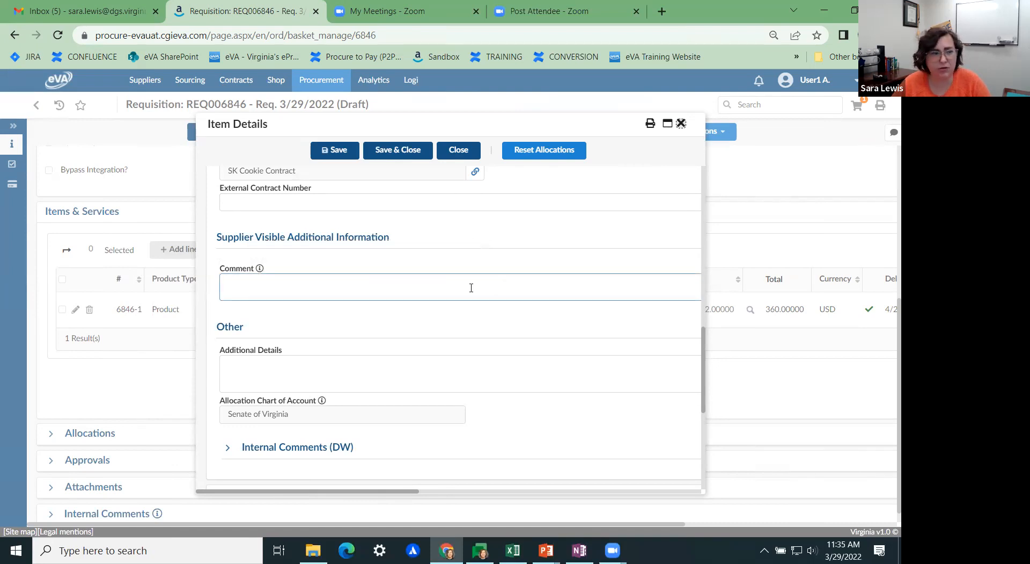
scroll(471, 287, "down", 1)
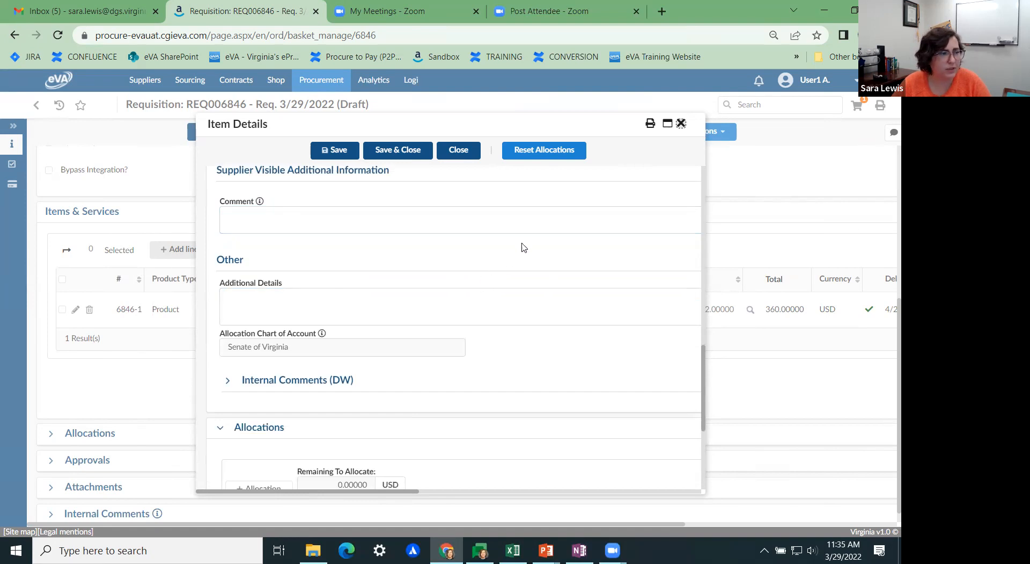
scroll(441, 274, "down", 1)
left_click(234, 315)
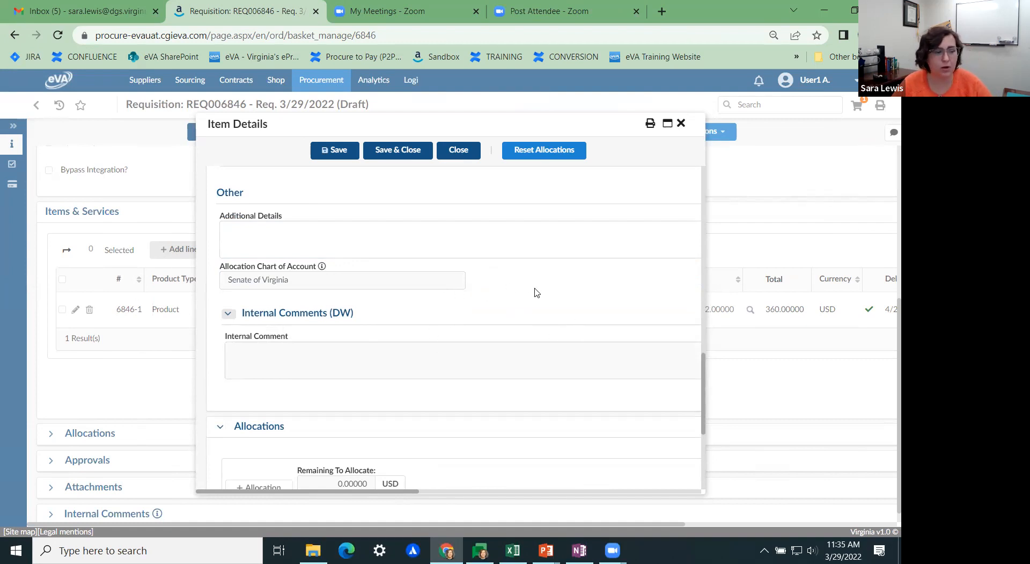
scroll(547, 295, "up", 1)
scroll(579, 296, "down", 3)
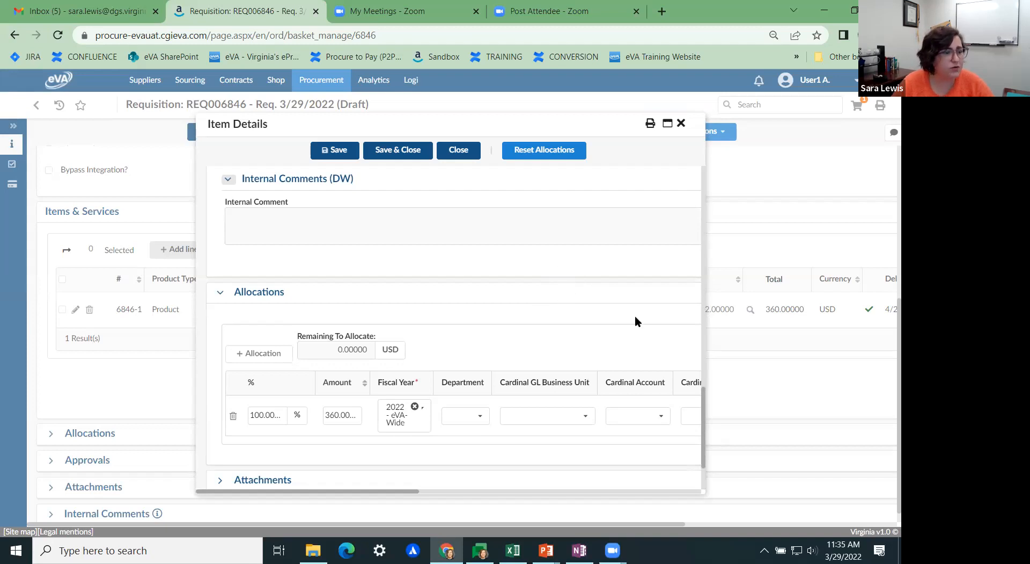
scroll(550, 281, "down", 2)
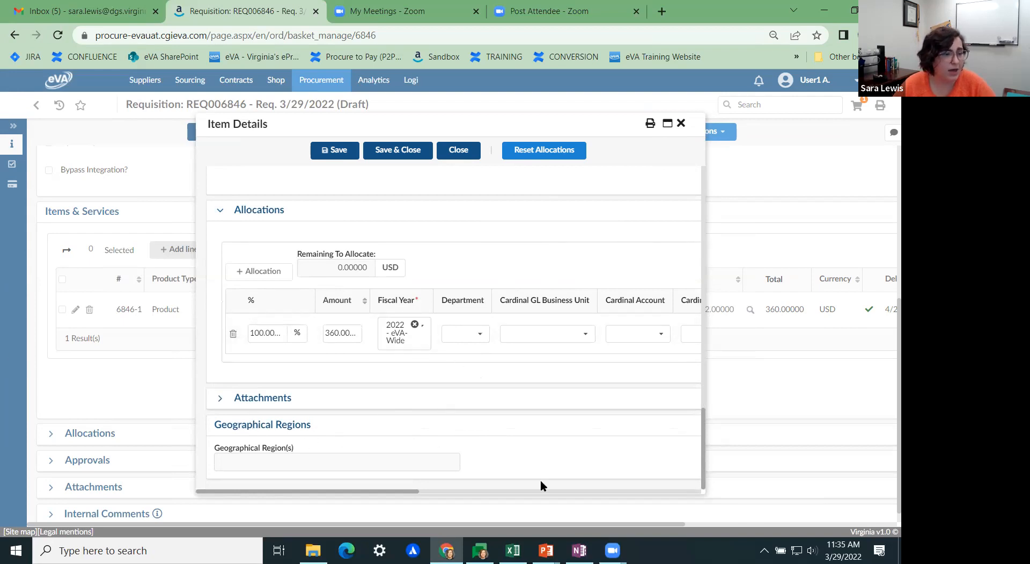
left_click_drag(413, 495, 304, 487)
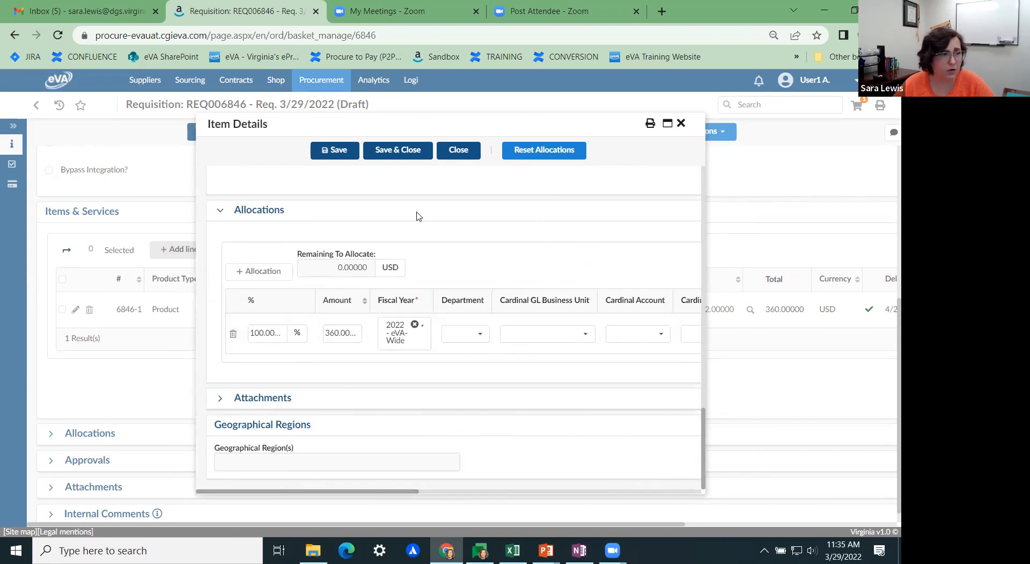
Review the item details once more from the beginning, and save and close them.
scroll(503, 210, "up", 2)
scroll(508, 215, "up", 10)
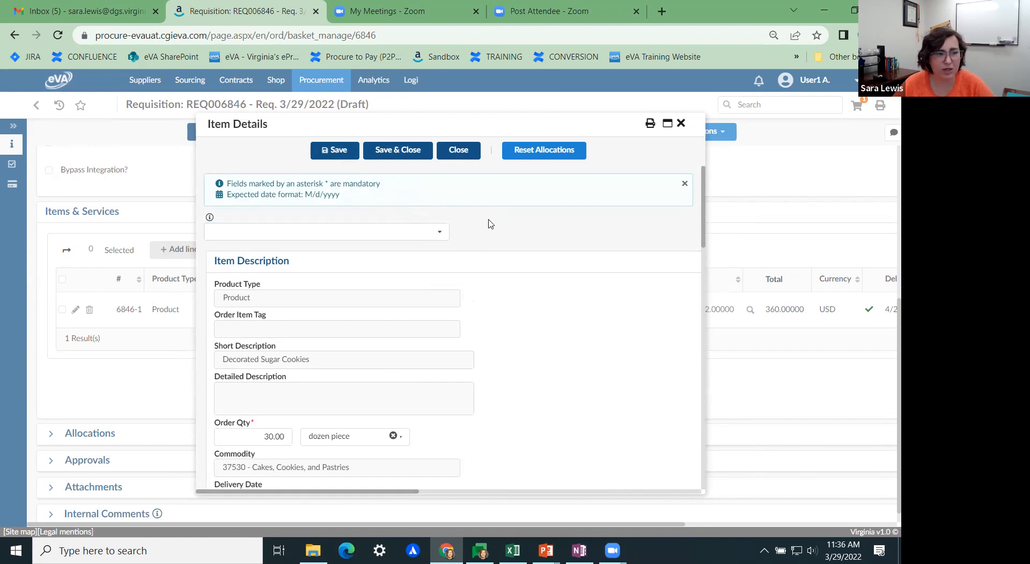
scroll(543, 315, "down", 6)
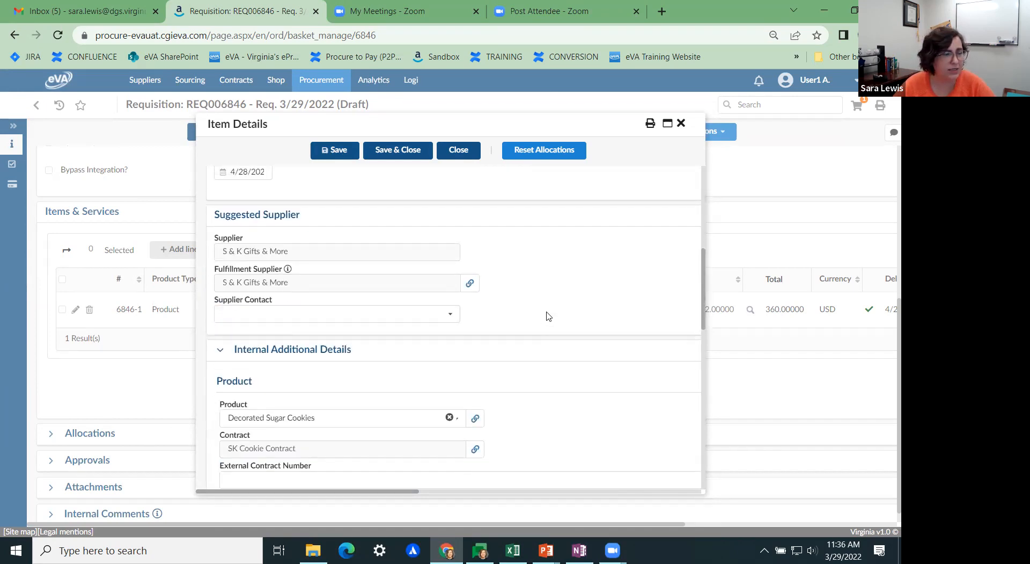
scroll(547, 316, "up", 8)
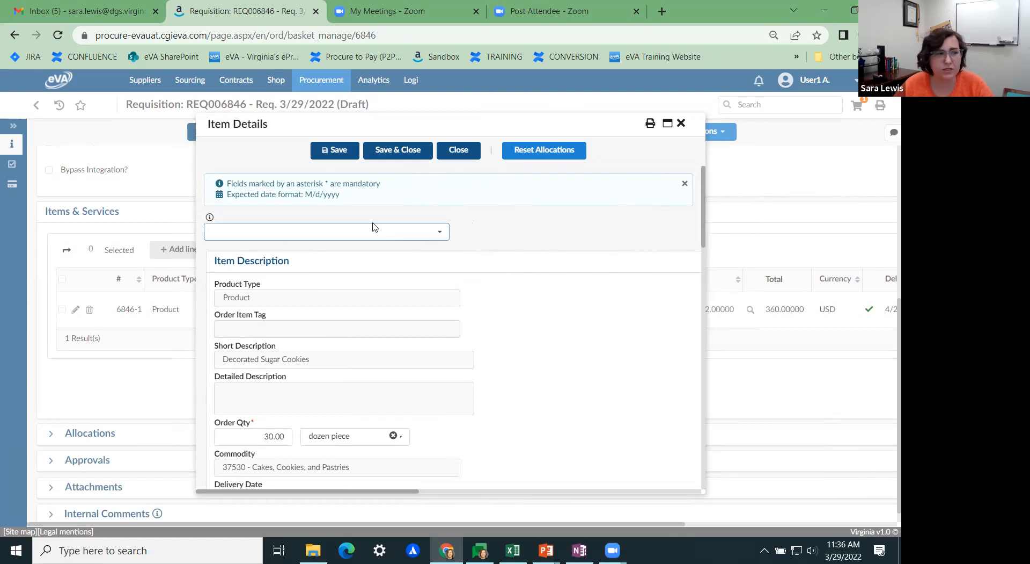
left_click(390, 154)
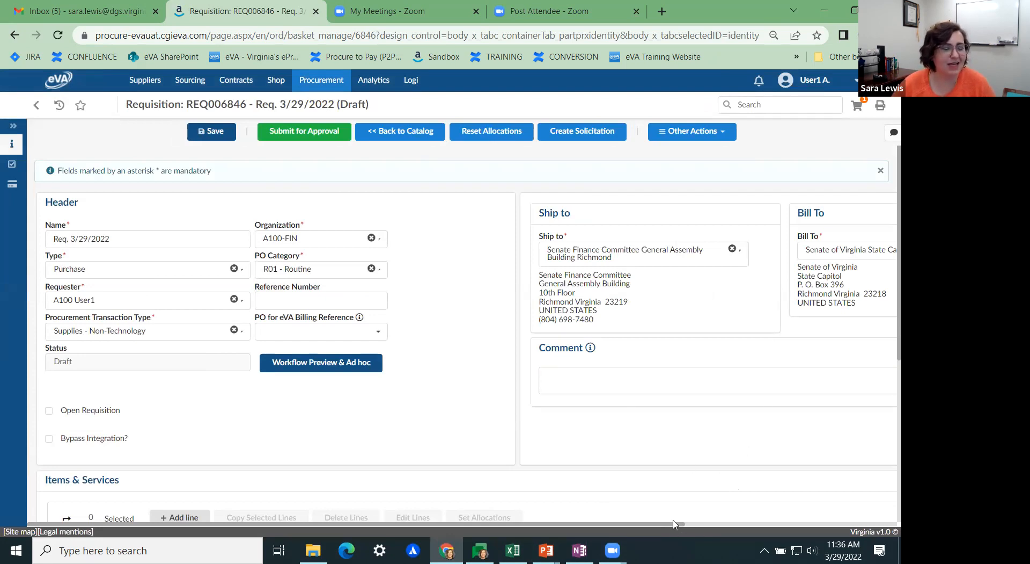
Check the requisition's item line and read the information note on the header Comment field.
scroll(644, 465, "down", 3)
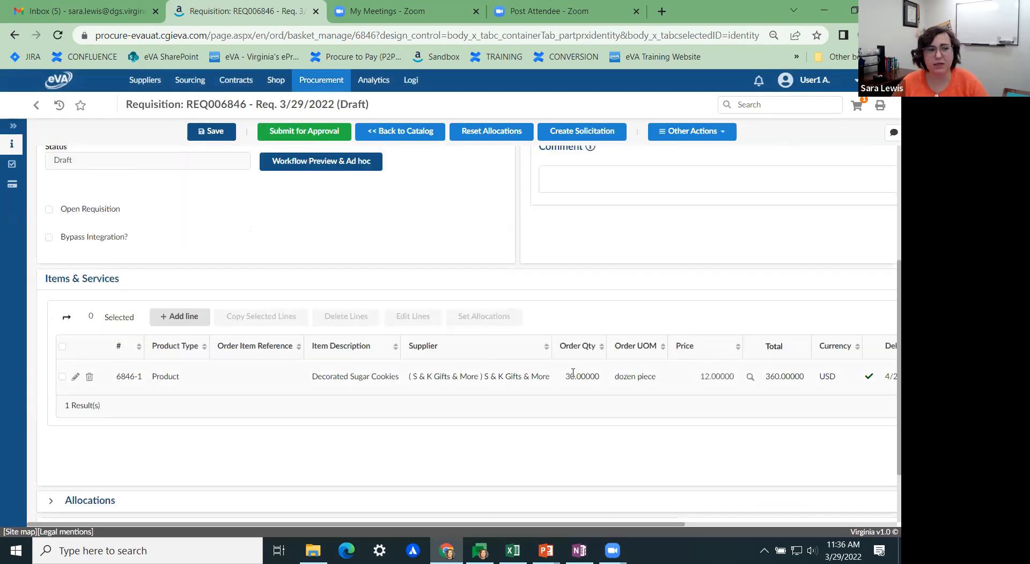
scroll(591, 368, "up", 3)
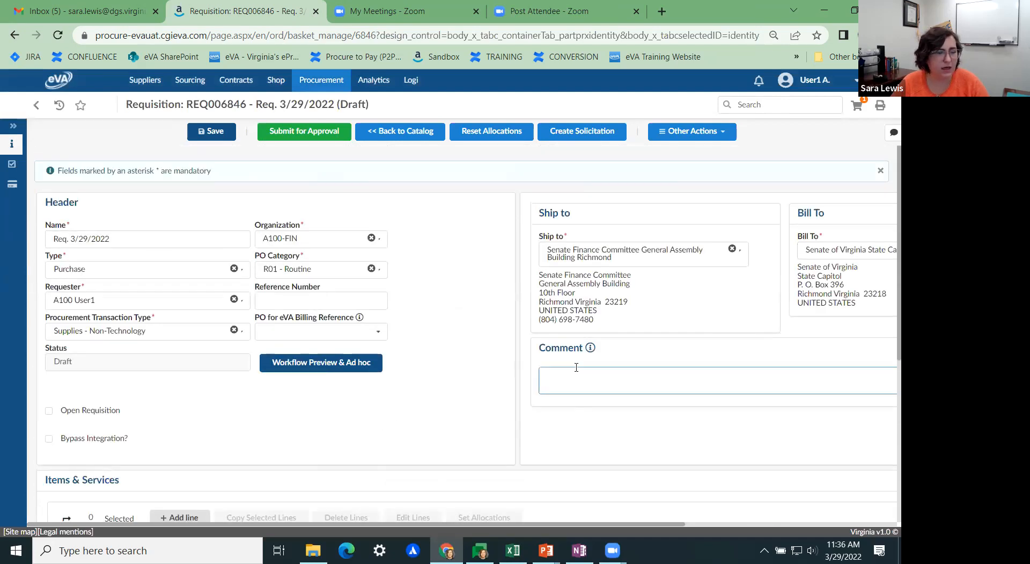
mouse_move(588, 349)
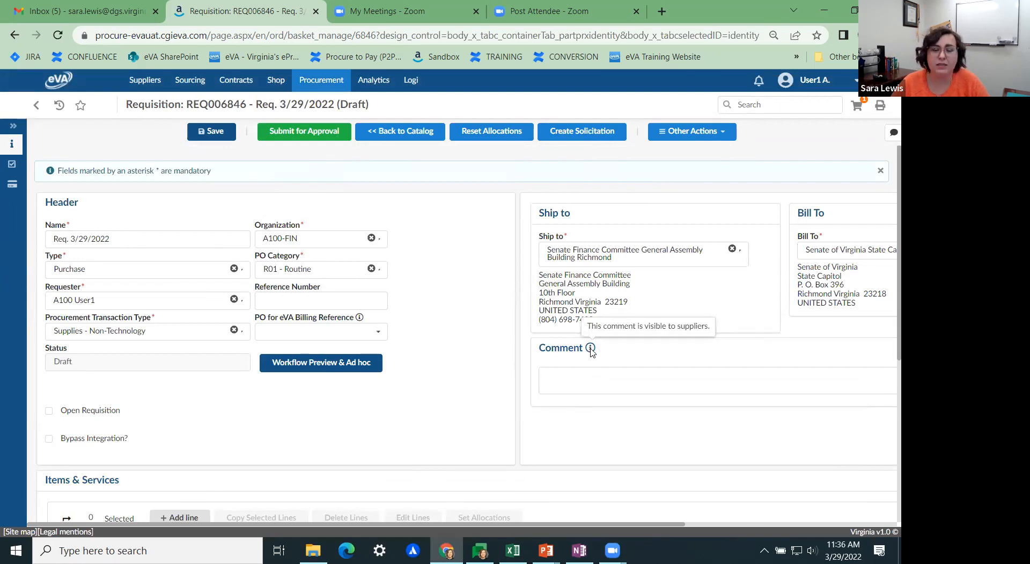
Expand the requisition's Allocations and Attachments sections and examine them together with the item line.
scroll(661, 351, "down", 5)
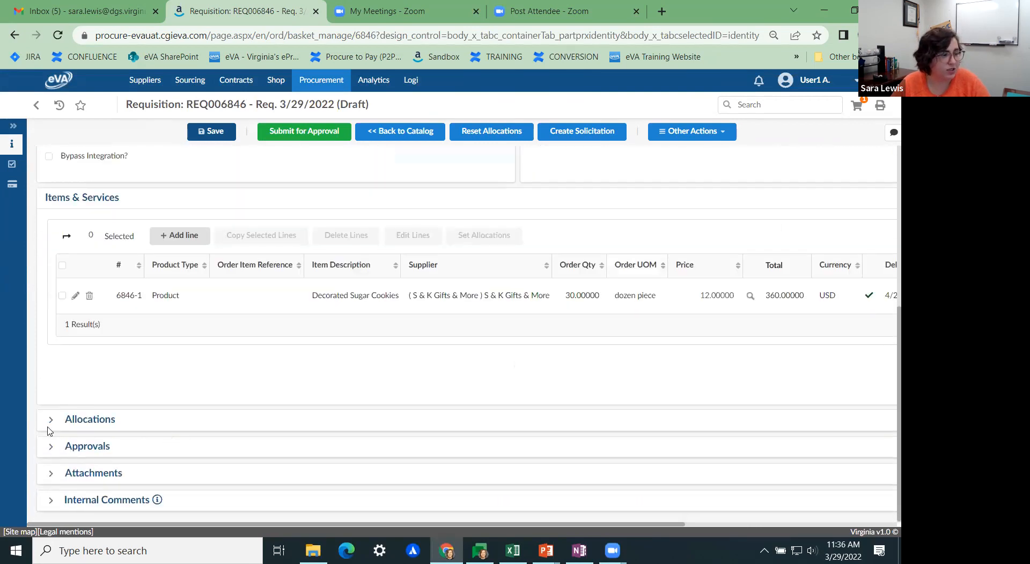
left_click(49, 421)
scroll(53, 445, "down", 2)
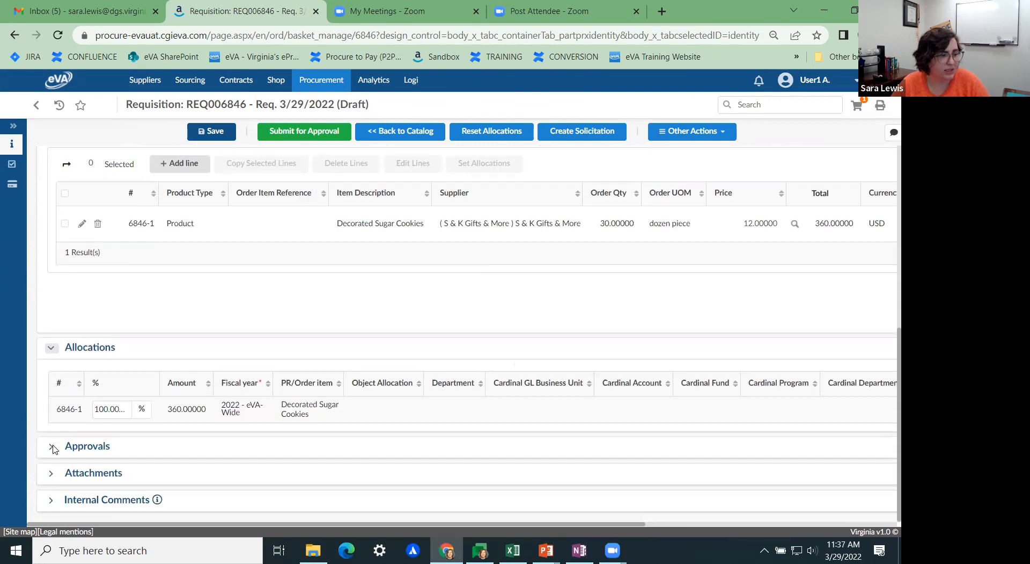
scroll(191, 411, "up", 3)
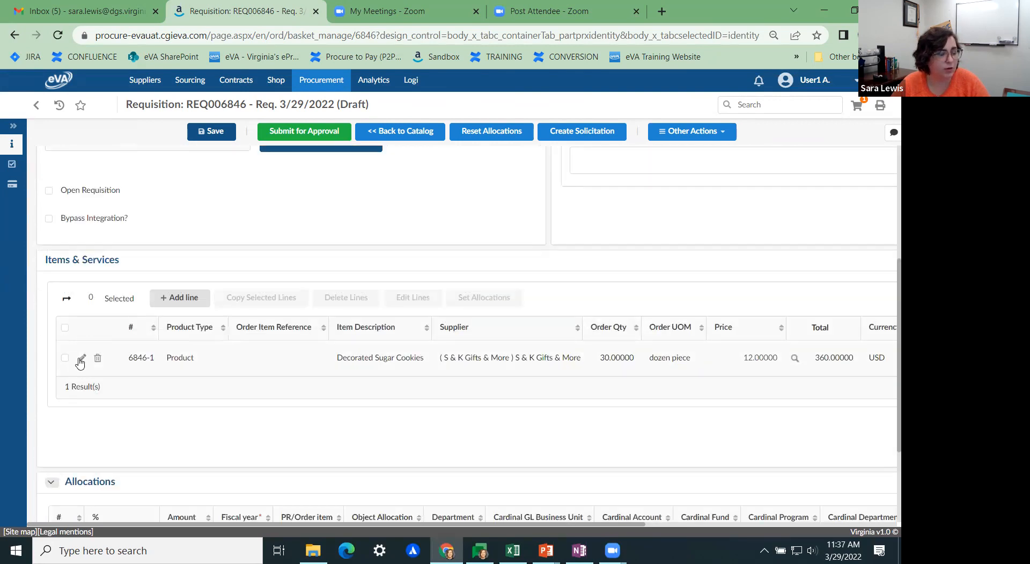
scroll(184, 392, "down", 3)
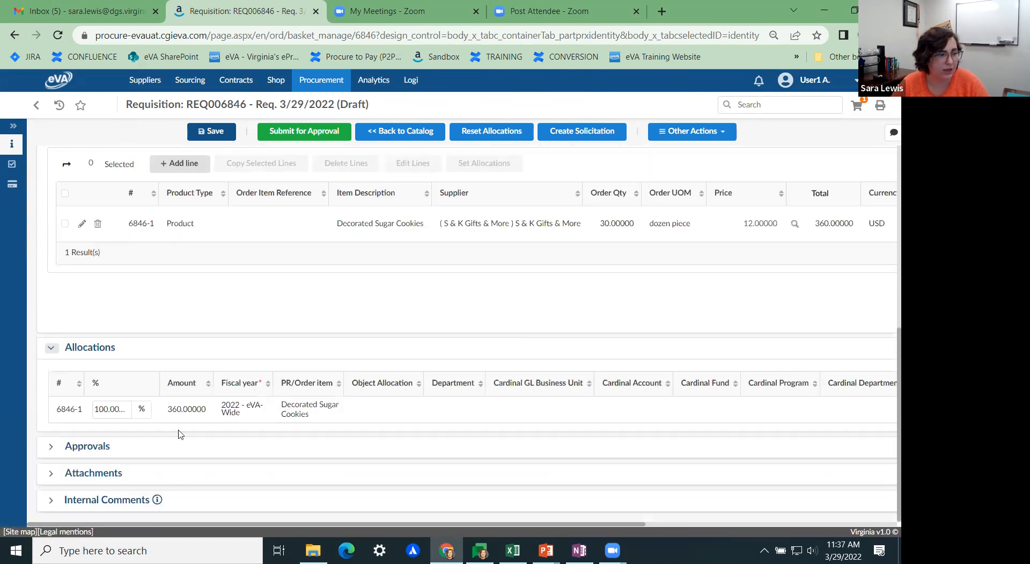
left_click(50, 476)
scroll(484, 273, "down", 3)
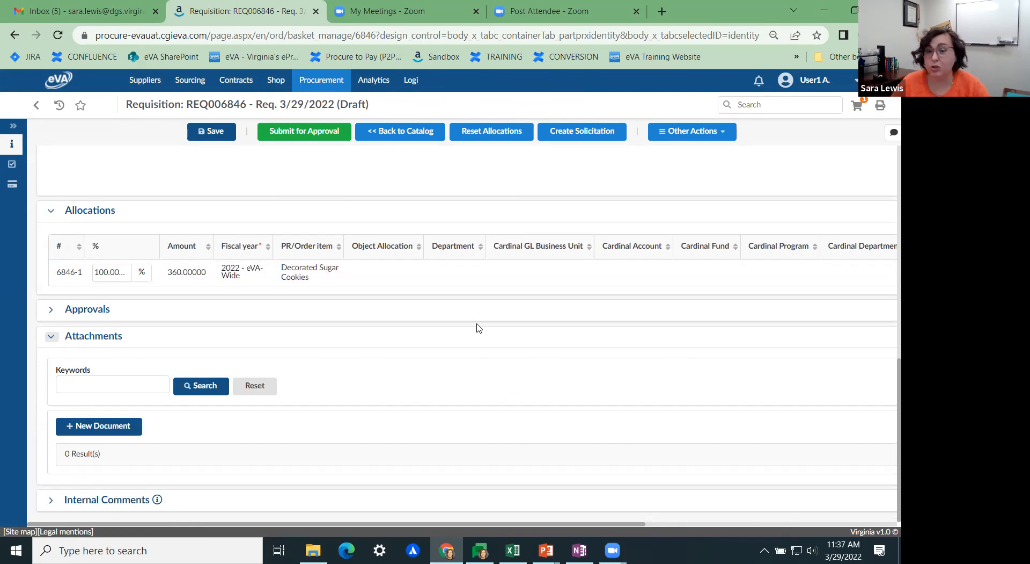
Enter "test comment for supplier a" as the requisition's header comment and save the requisition.
scroll(533, 314, "up", 10)
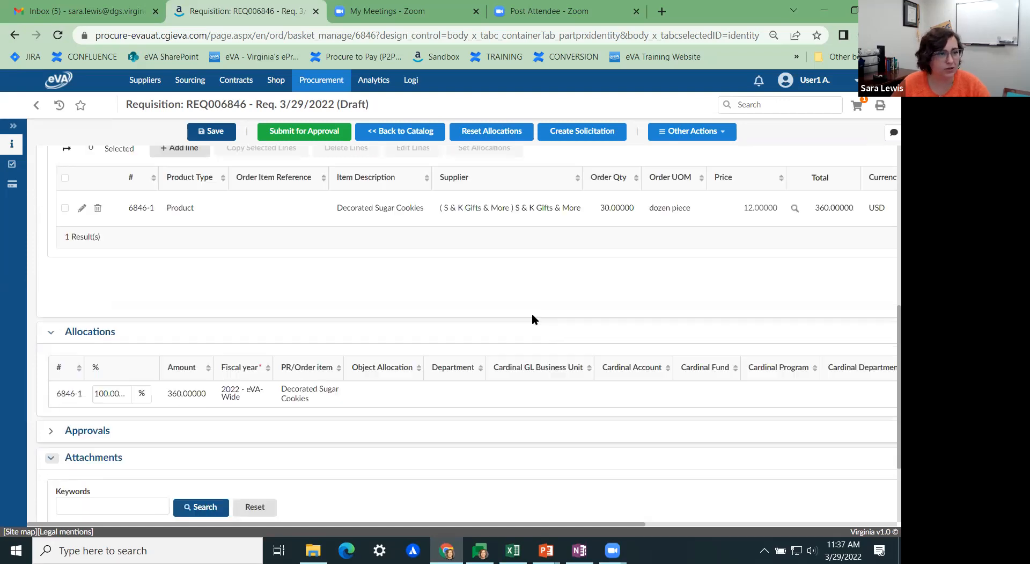
scroll(526, 318, "up", 2)
mouse_move(621, 347)
left_click(662, 388)
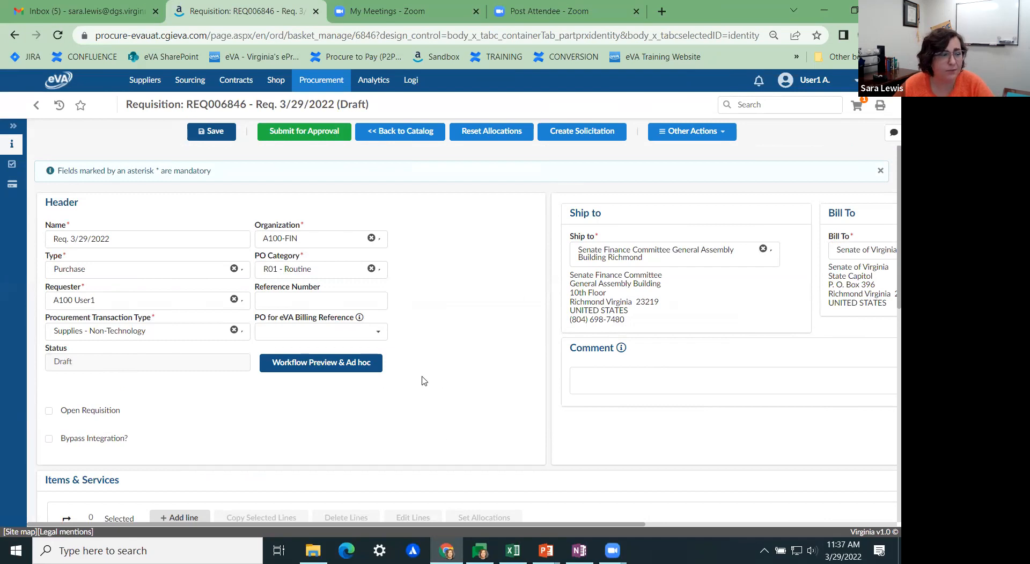
scroll(424, 380, "down", 2)
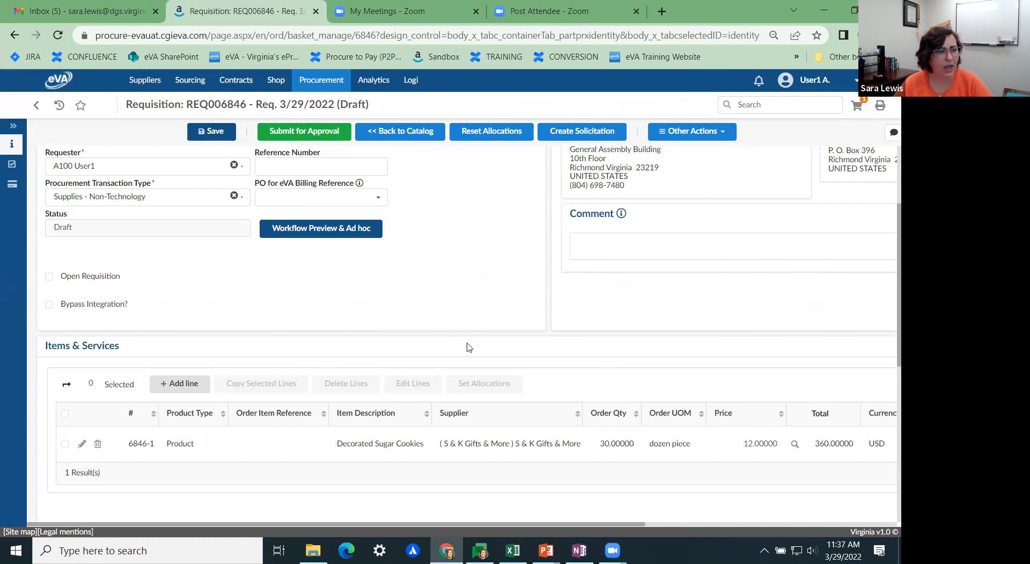
scroll(546, 502, "down", 1)
scroll(615, 381, "up", 2)
scroll(615, 381, "up", 1)
left_click(616, 379)
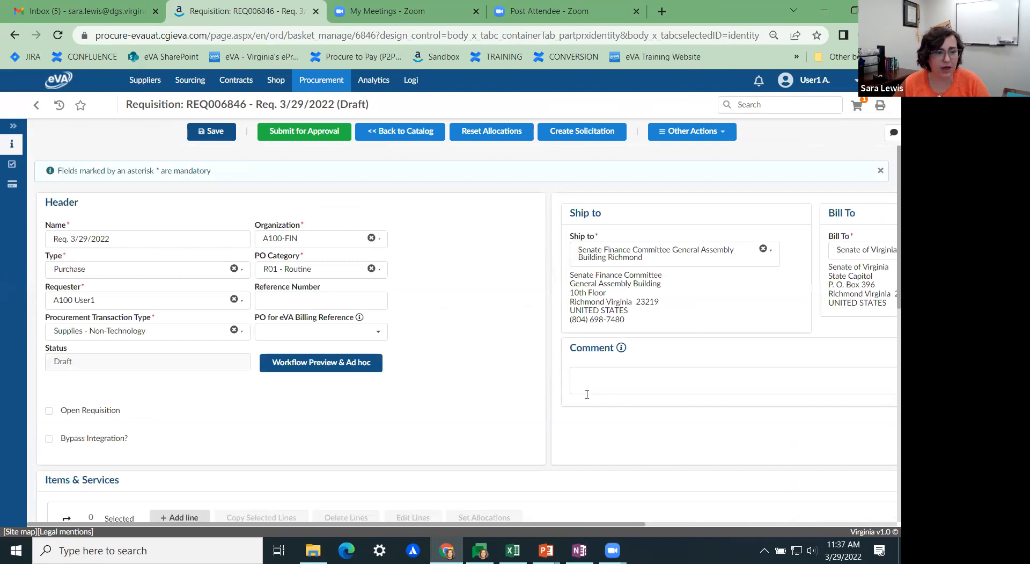
type("test comment for supplier a")
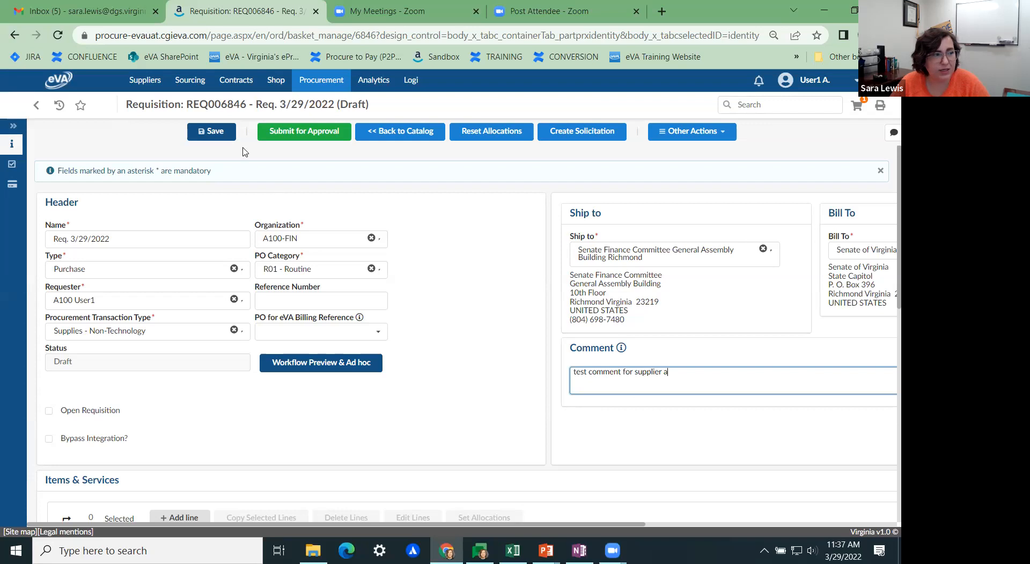
left_click(215, 134)
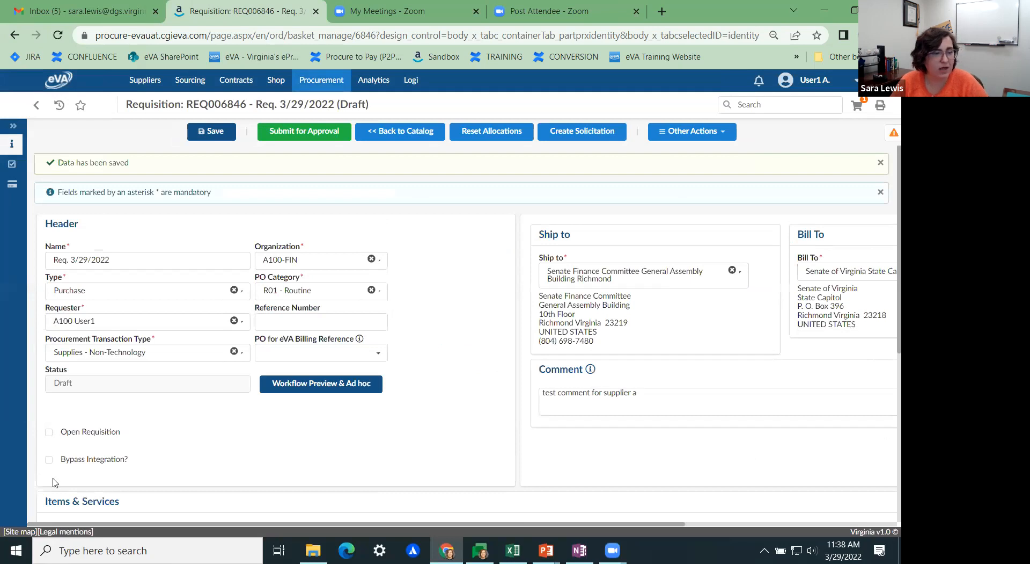
Open the details of the Decorated Sugar Cookies line and expand the item's Attachments section.
scroll(354, 383, "down", 5)
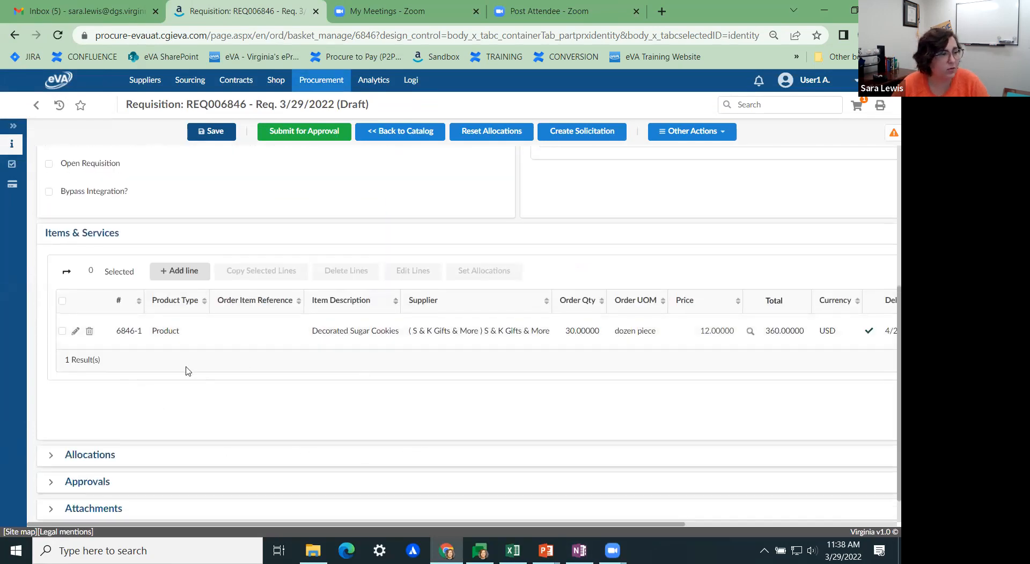
left_click(76, 332)
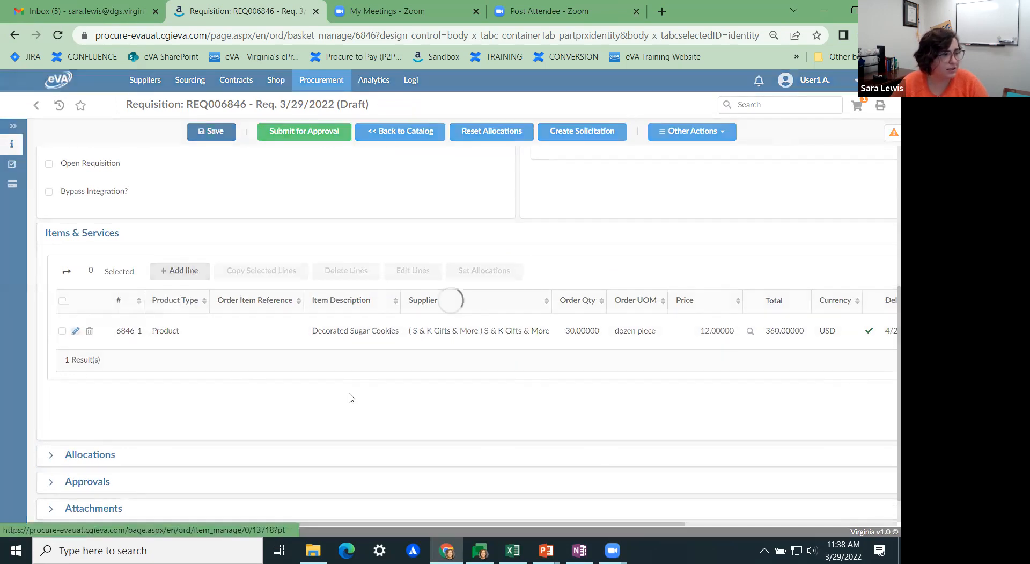
scroll(551, 256, "down", 5)
scroll(561, 254, "down", 10)
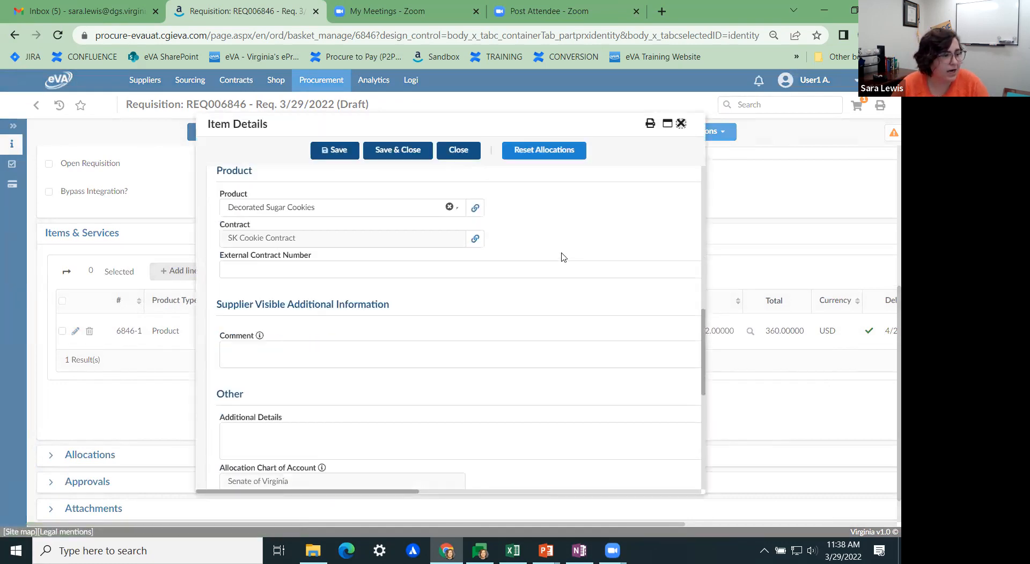
scroll(566, 252, "down", 1)
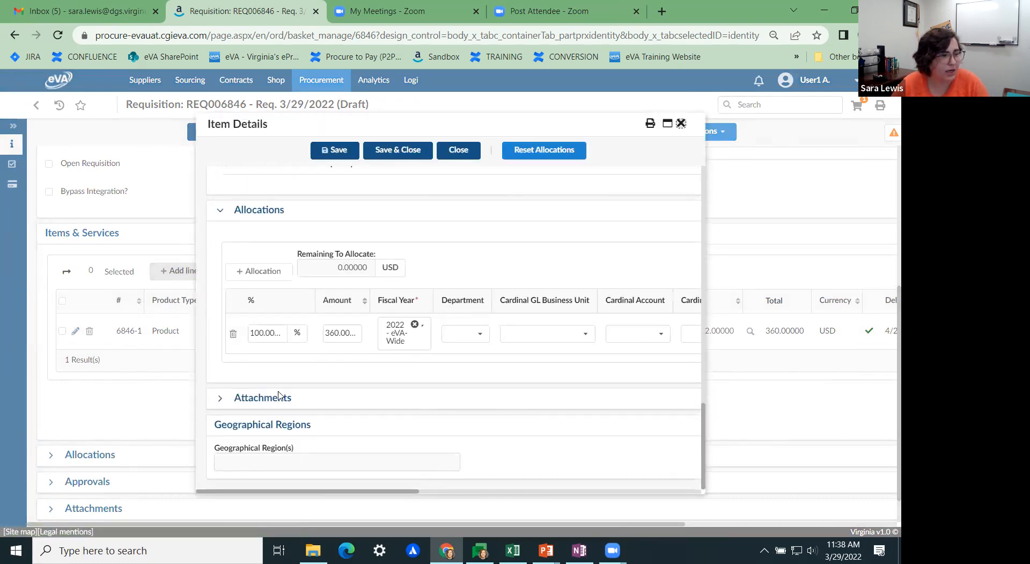
left_click(220, 397)
scroll(541, 294, "down", 3)
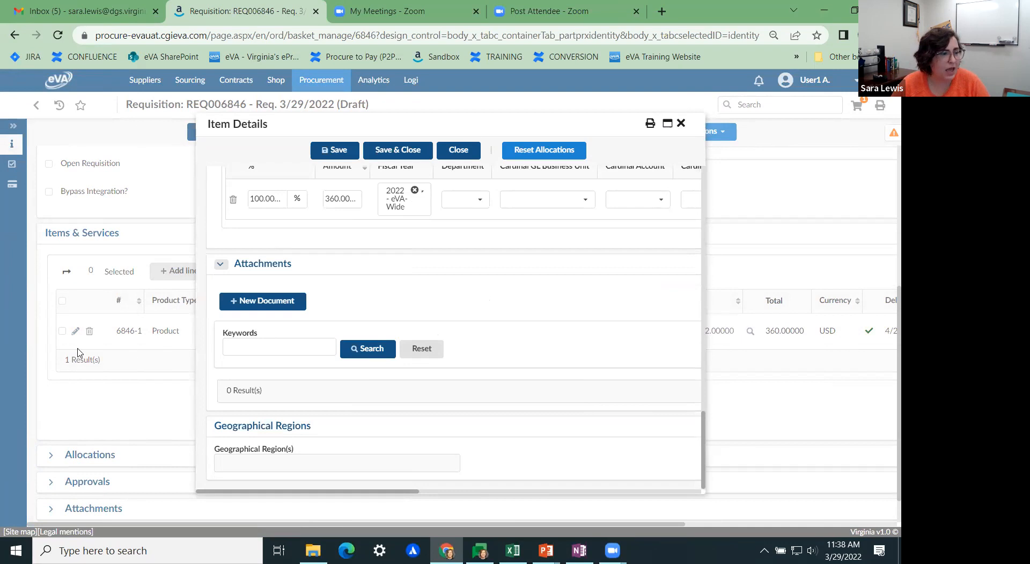
Check the document types offered for a new item attachment, and close the document editor and item details without adding one.
left_click(252, 300)
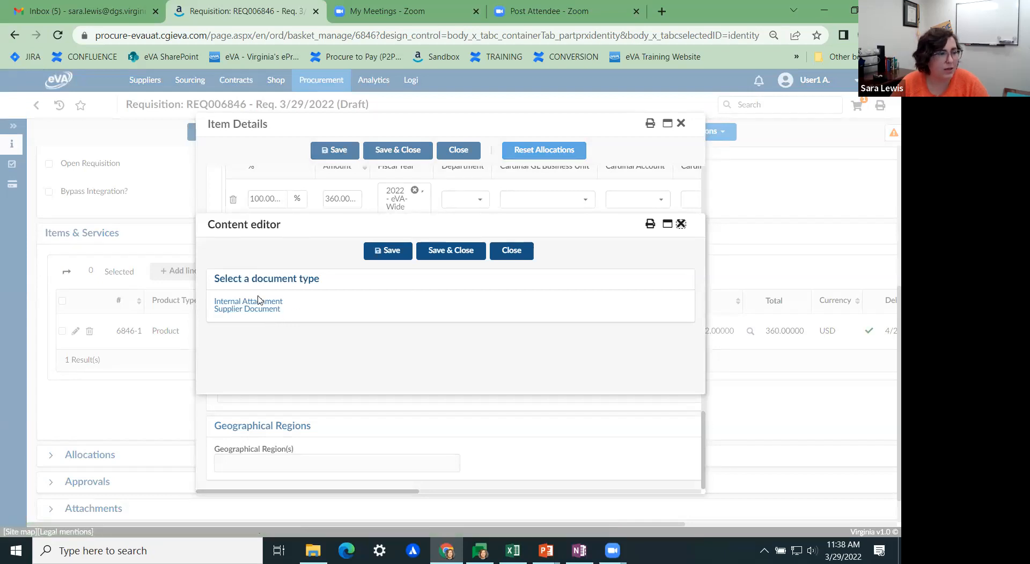
left_click(683, 227)
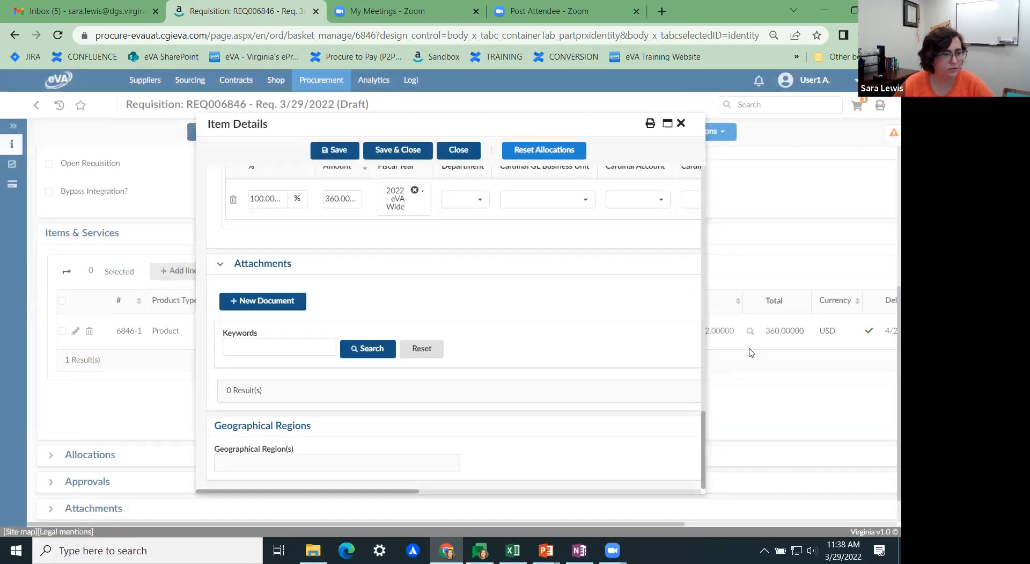
scroll(588, 264, "down", 10)
scroll(590, 261, "up", 10)
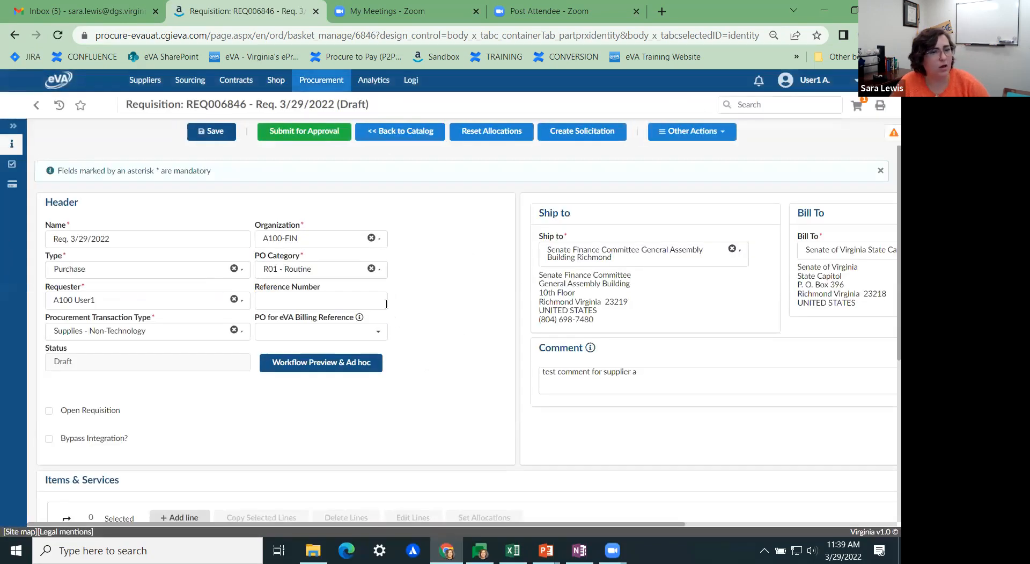
Recheck the requisition's item line and save the requisition again.
scroll(376, 293, "down", 3)
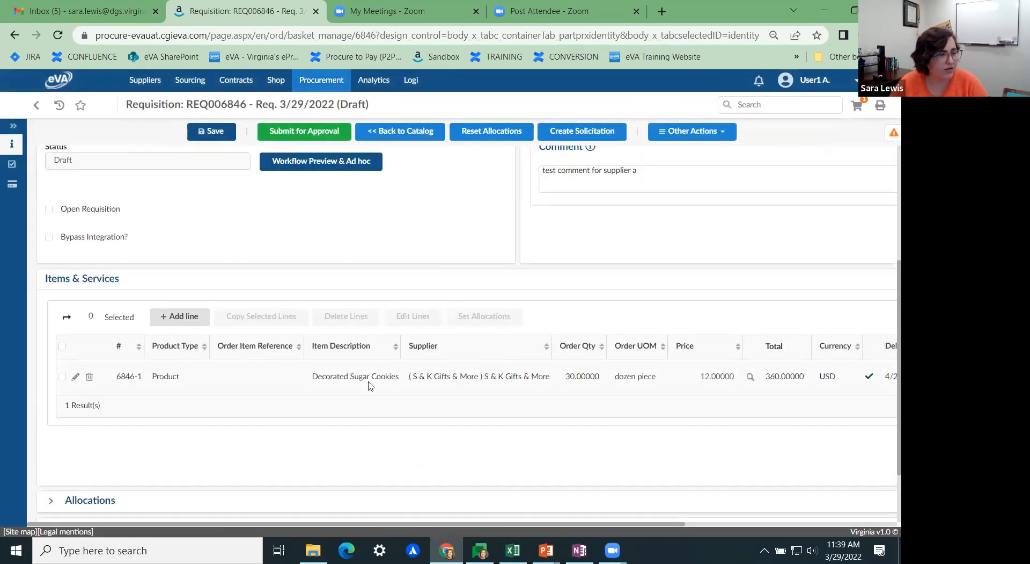
scroll(402, 385, "down", 1)
scroll(253, 398, "up", 5)
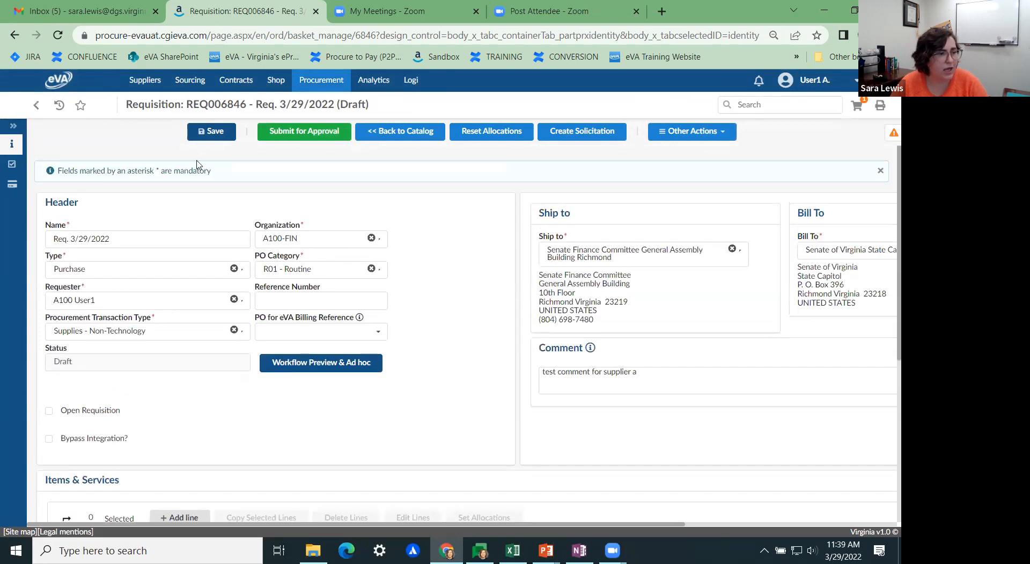
left_click(211, 131)
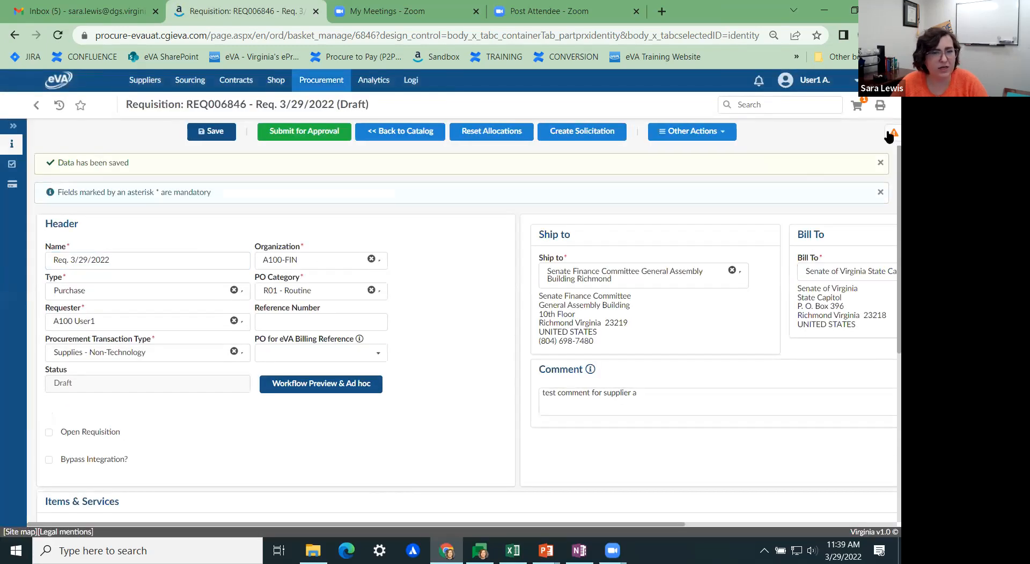
Read the requisition's alerts and messages, and collapse them again.
left_click(891, 134)
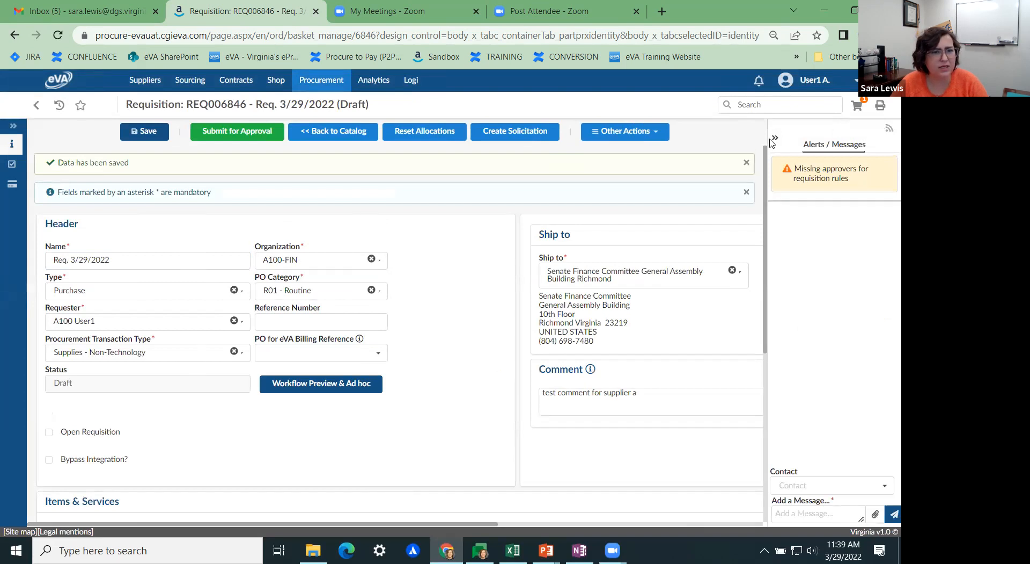
left_click_drag(721, 130, 705, 135)
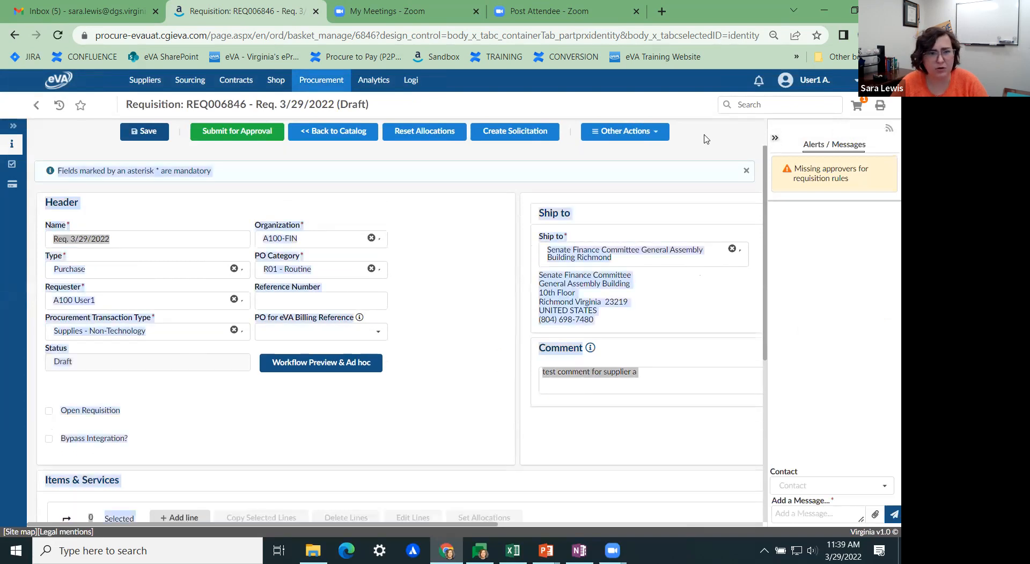
left_click(698, 129)
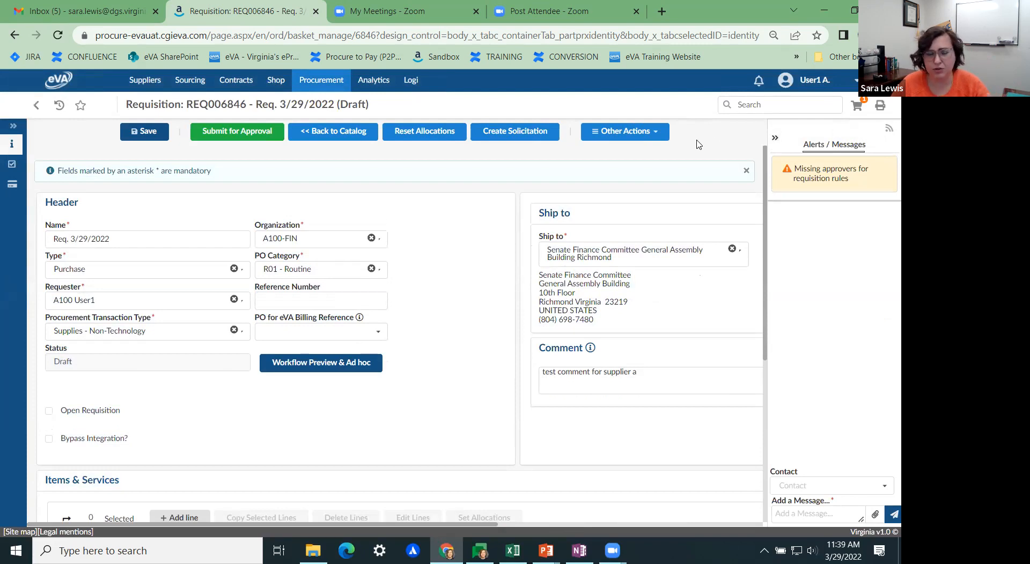
left_click(777, 140)
Look over the requisition's header and item sections once more and submit the requisition for approval.
scroll(727, 434, "down", 1)
scroll(719, 437, "up", 1)
scroll(513, 407, "down", 1)
scroll(378, 369, "up", 1)
scroll(381, 368, "down", 3)
scroll(388, 367, "down", 1)
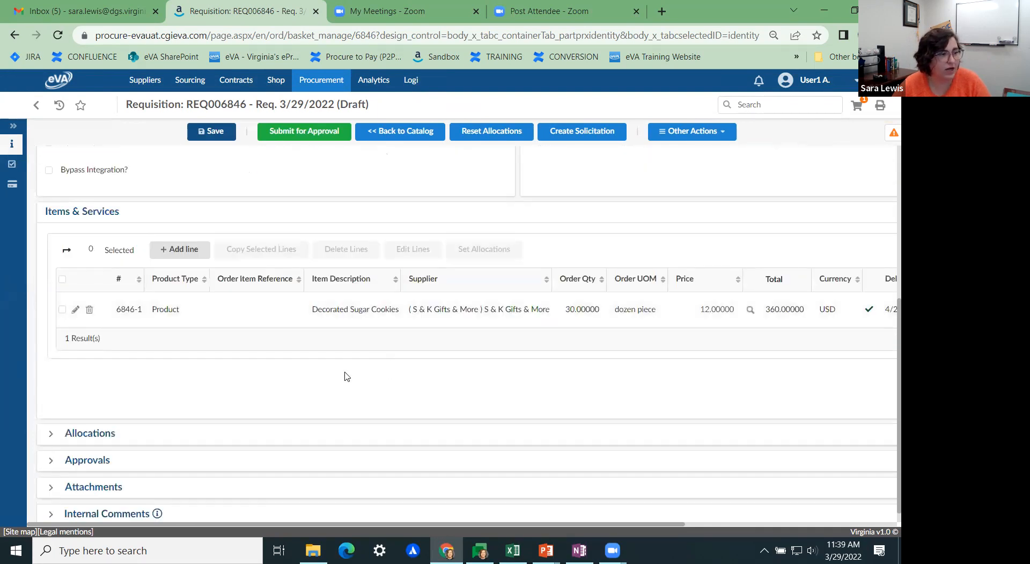
scroll(398, 359, "down", 1)
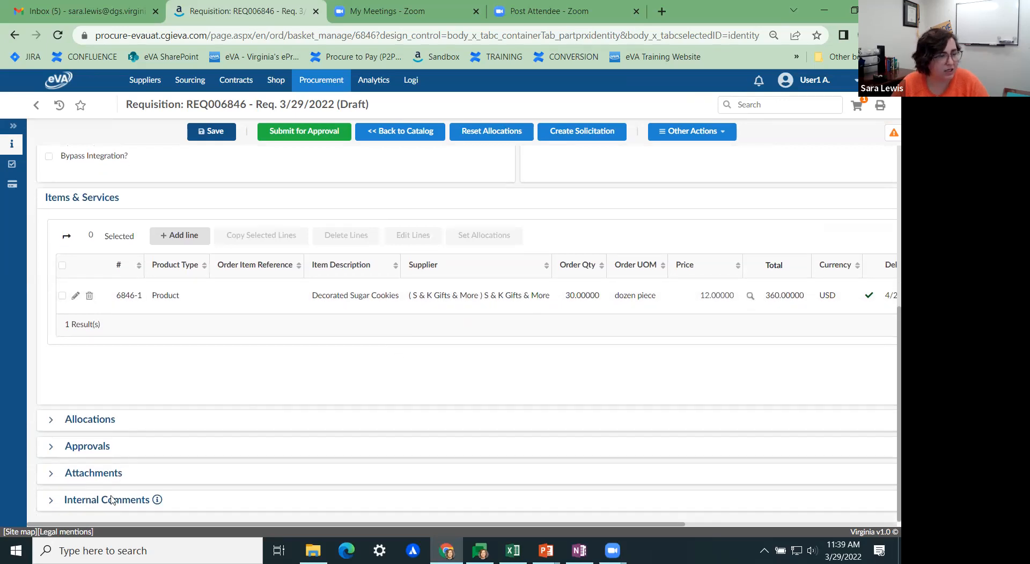
scroll(306, 440, "up", 3)
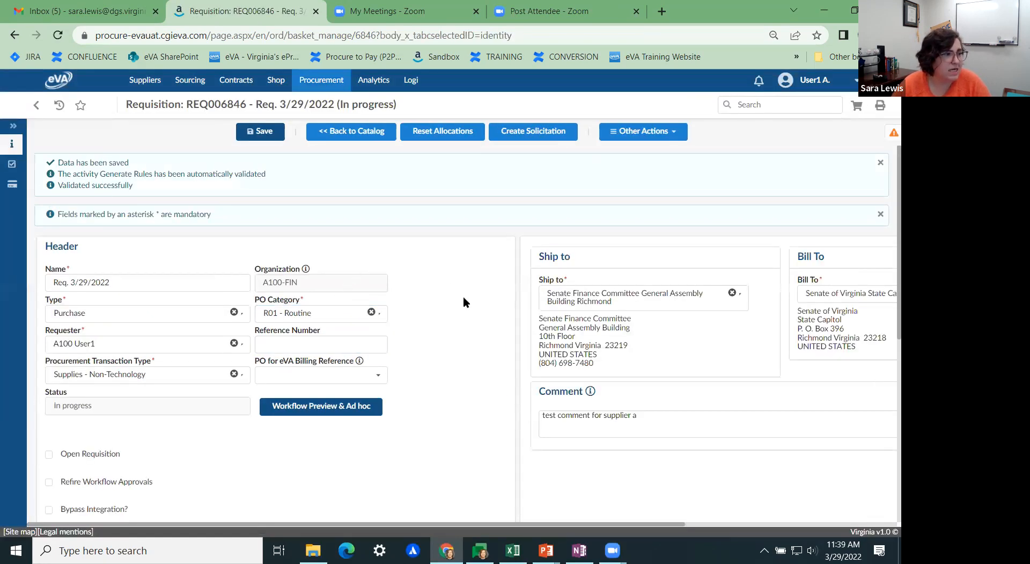
Show the submitted requisition's approval workflow and examine the Approval Status diagram.
scroll(446, 317, "down", 1)
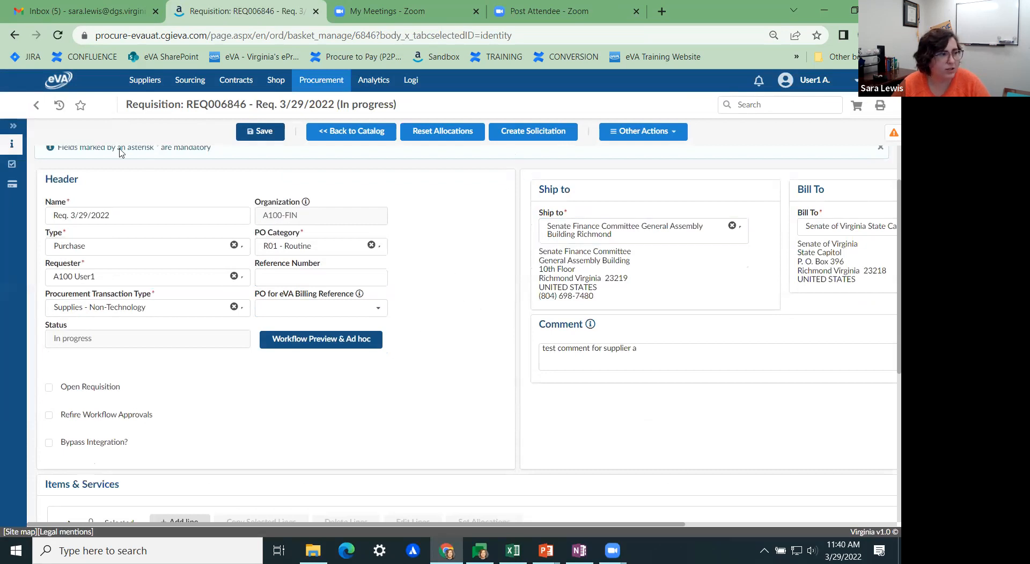
left_click(12, 164)
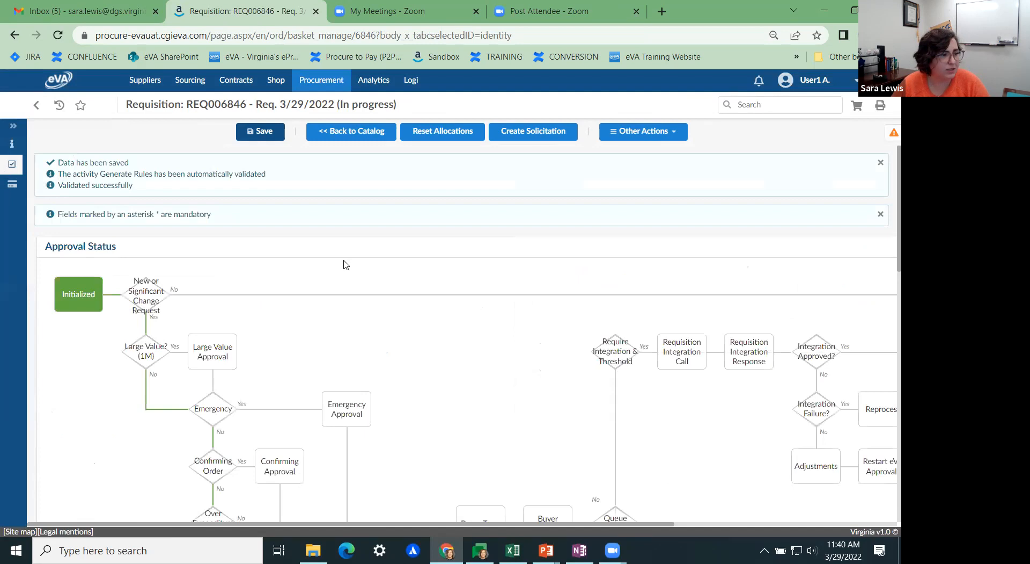
scroll(345, 264, "down", 3)
scroll(386, 274, "down", 1)
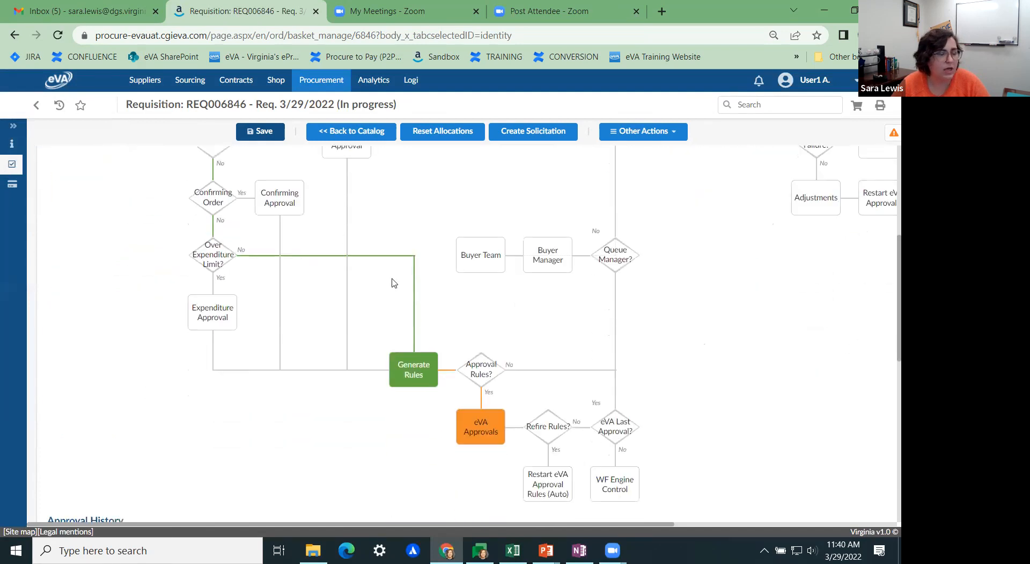
scroll(157, 225, "up", 2)
scroll(329, 304, "down", 3)
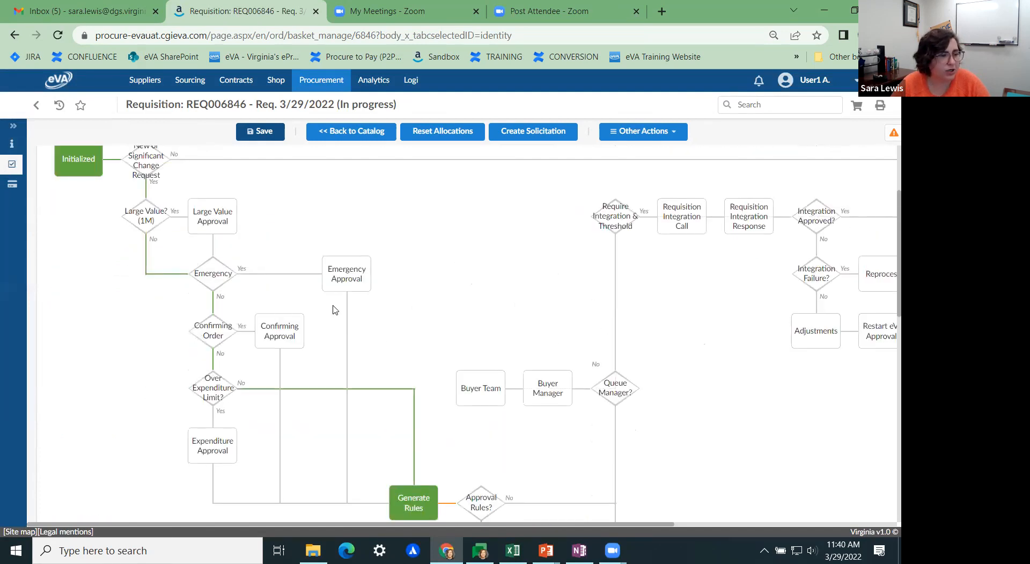
Examine the Approval History list and the expanded Previous Approvals & Refusal section.
scroll(378, 321, "down", 3)
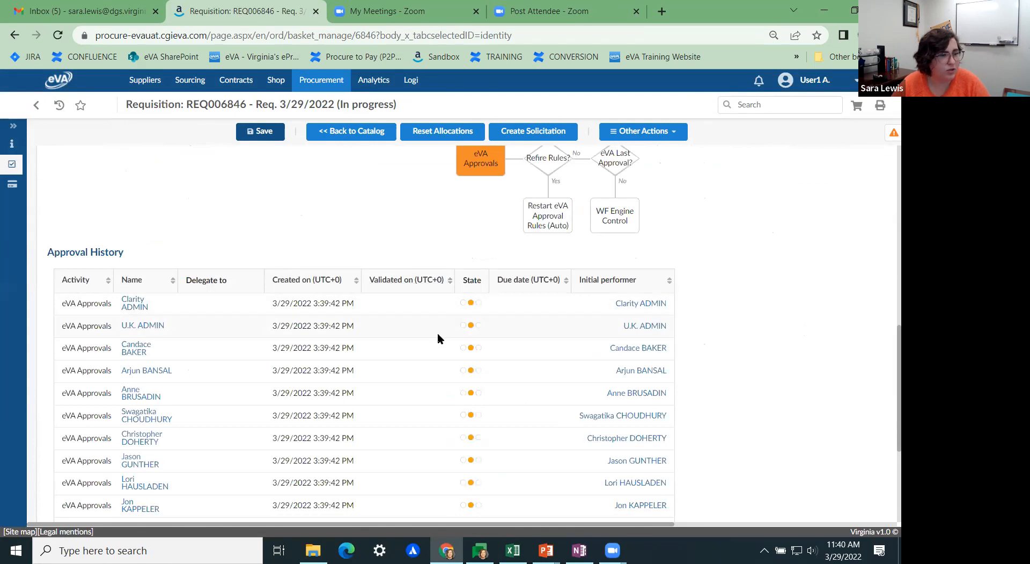
scroll(406, 344, "down", 1)
scroll(406, 298, "down", 2)
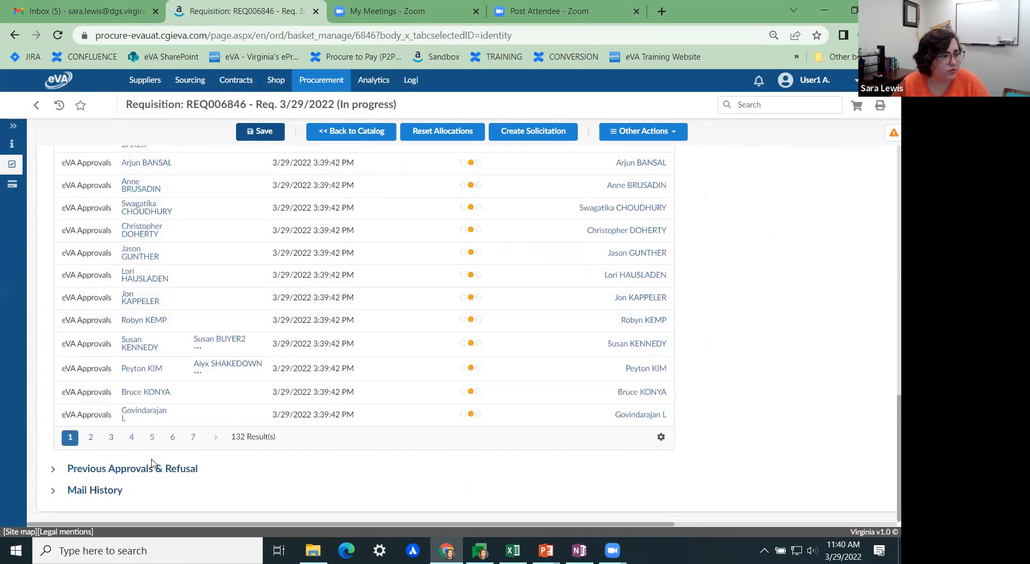
left_click(53, 469)
scroll(339, 368, "down", 2)
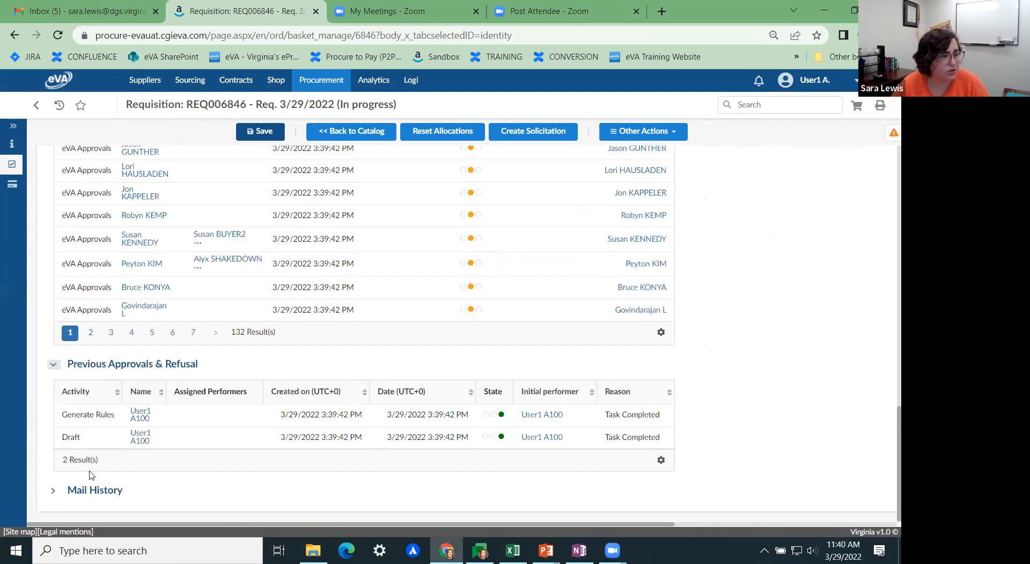
Expand the workflow's Mail History section and check it together with the previous approvals.
left_click(52, 493)
scroll(356, 391, "down", 1)
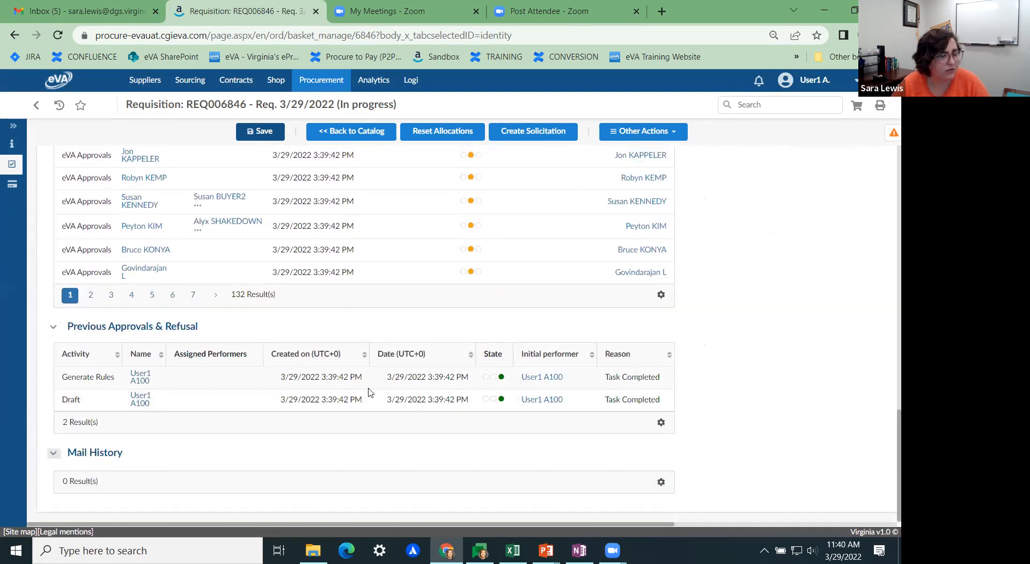
scroll(432, 301, "up", 1)
scroll(483, 332, "down", 1)
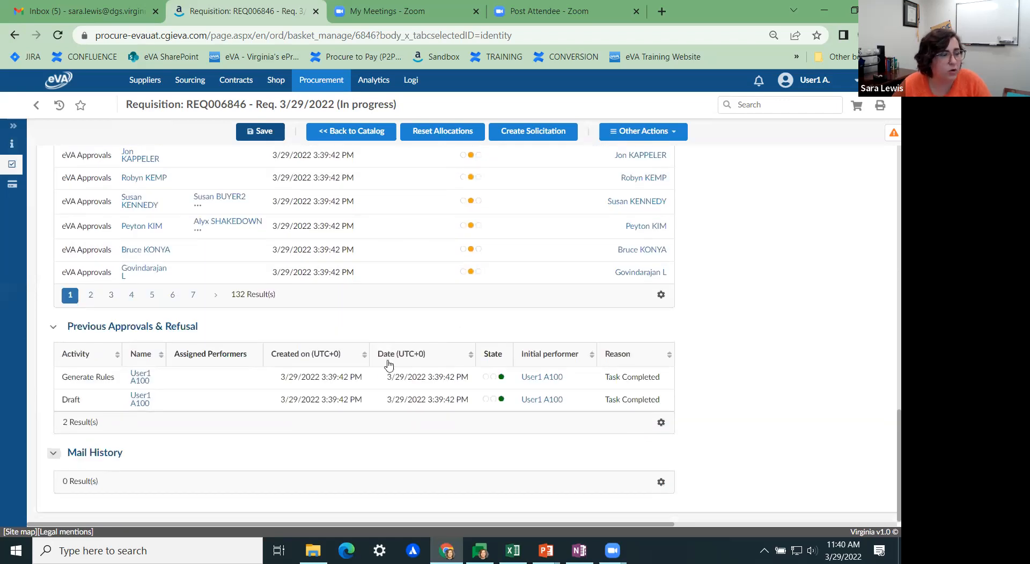
scroll(443, 420, "up", 15)
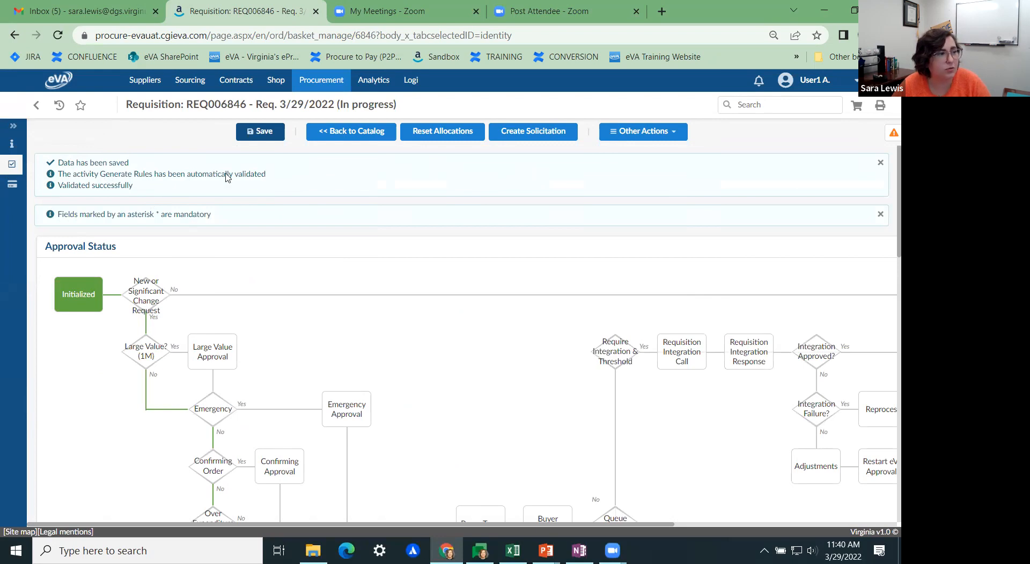
Look through the requisition's Purchase Requisition and Pcard pages, with the side navigation labels expanded.
left_click(11, 151)
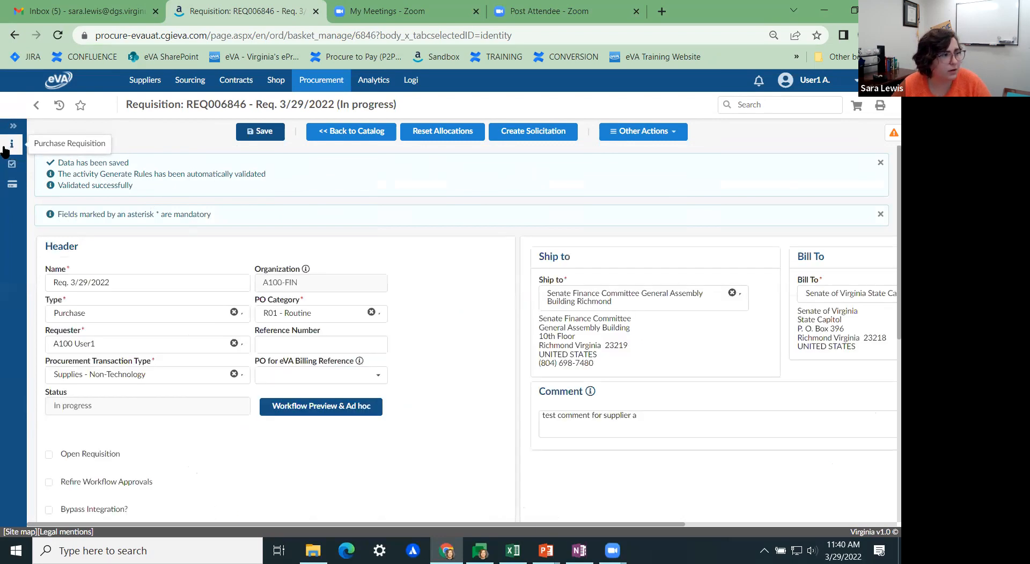
left_click(10, 188)
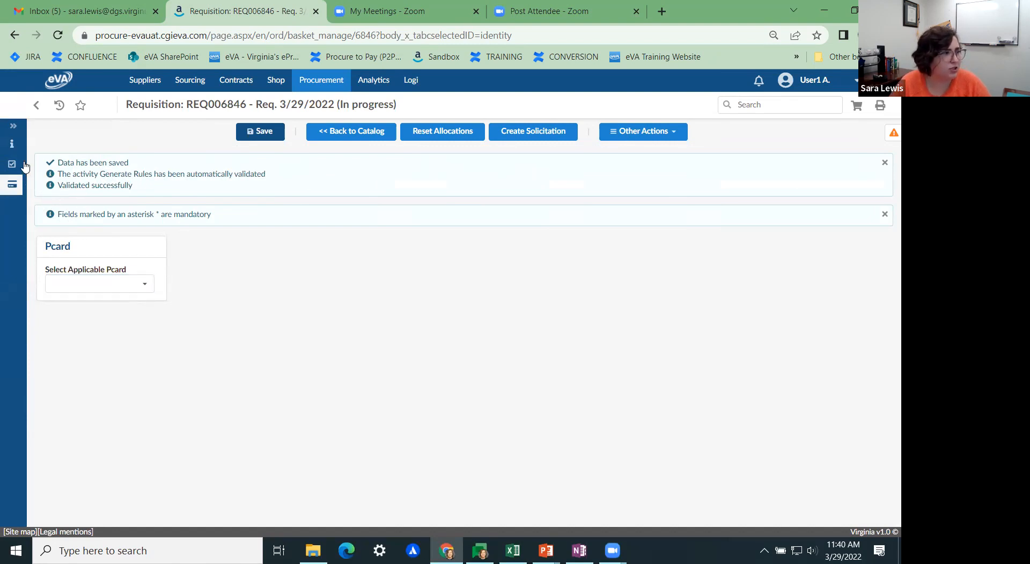
left_click(11, 128)
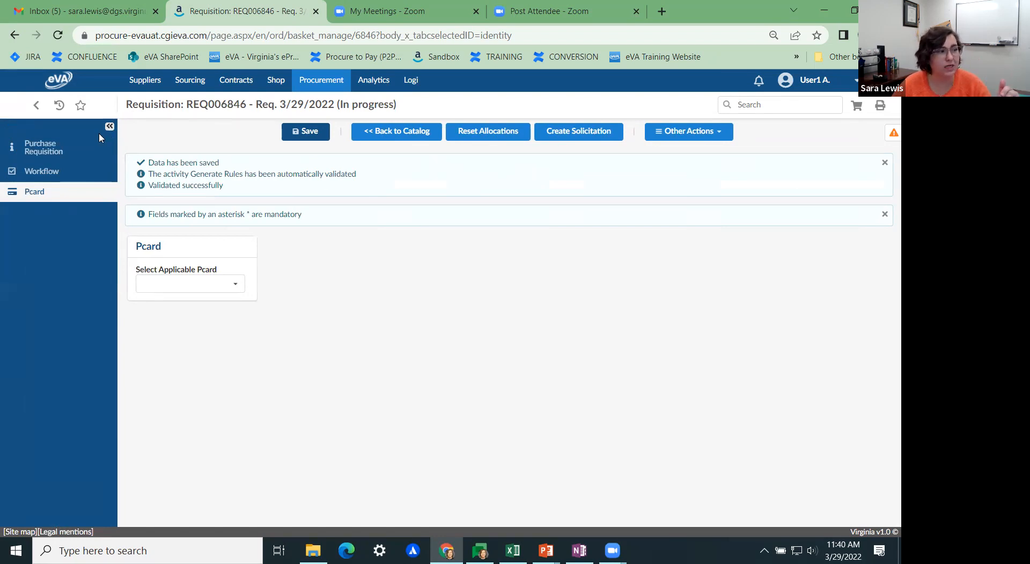
left_click(56, 147)
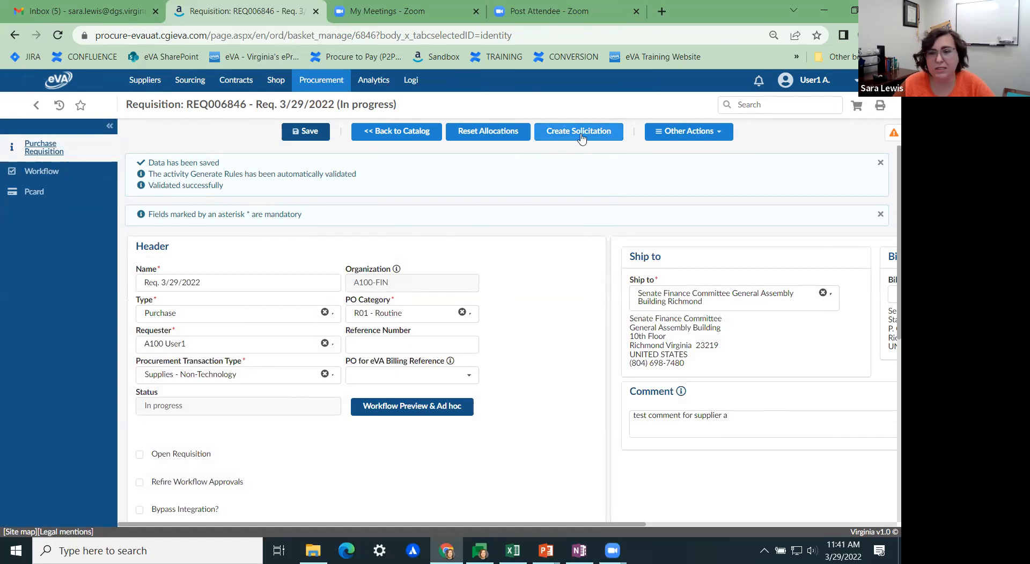
Start a new requisition from the procurement options and set its organization to A100-FIN.
left_click(329, 81)
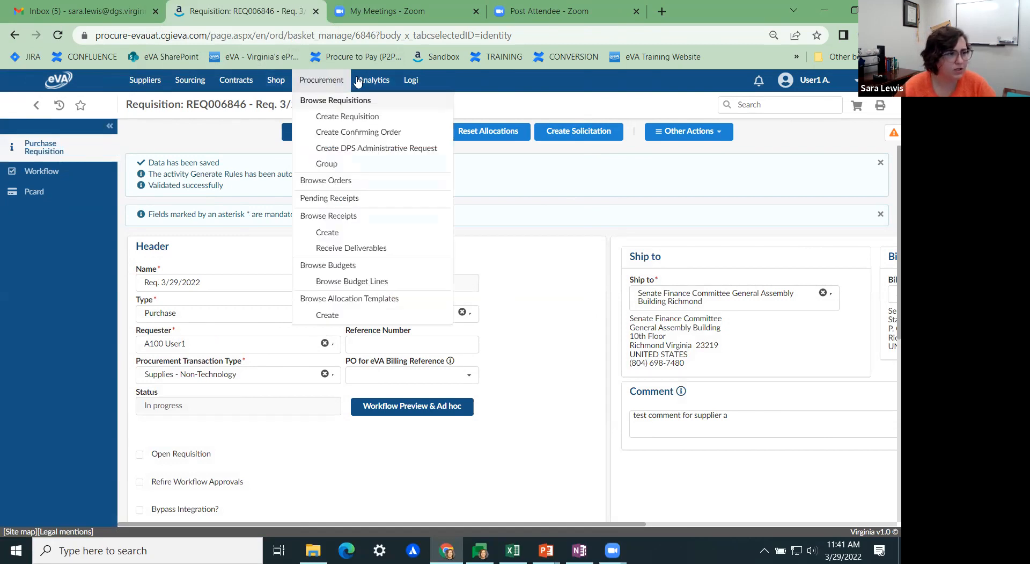
left_click(329, 81)
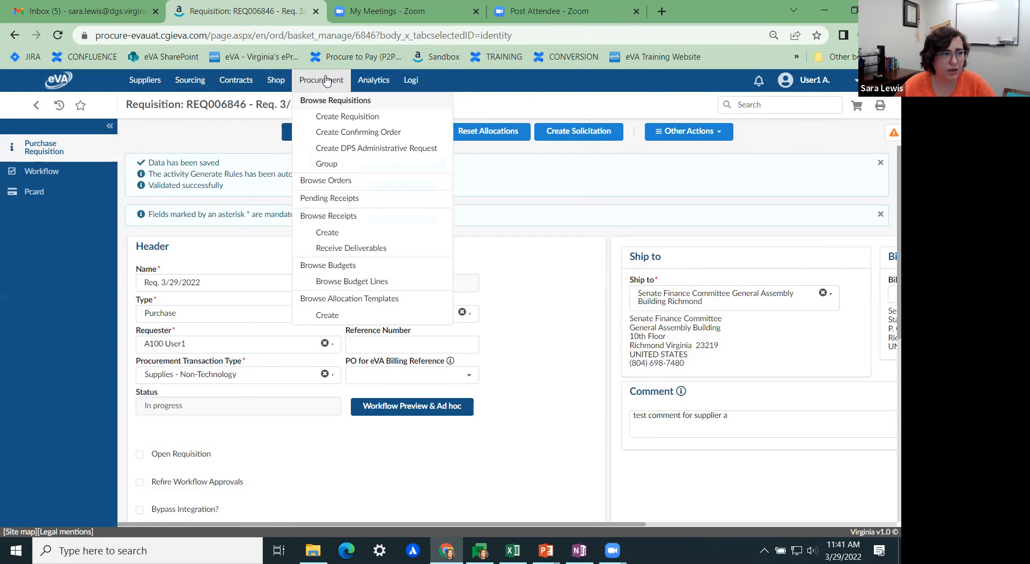
left_click(342, 119)
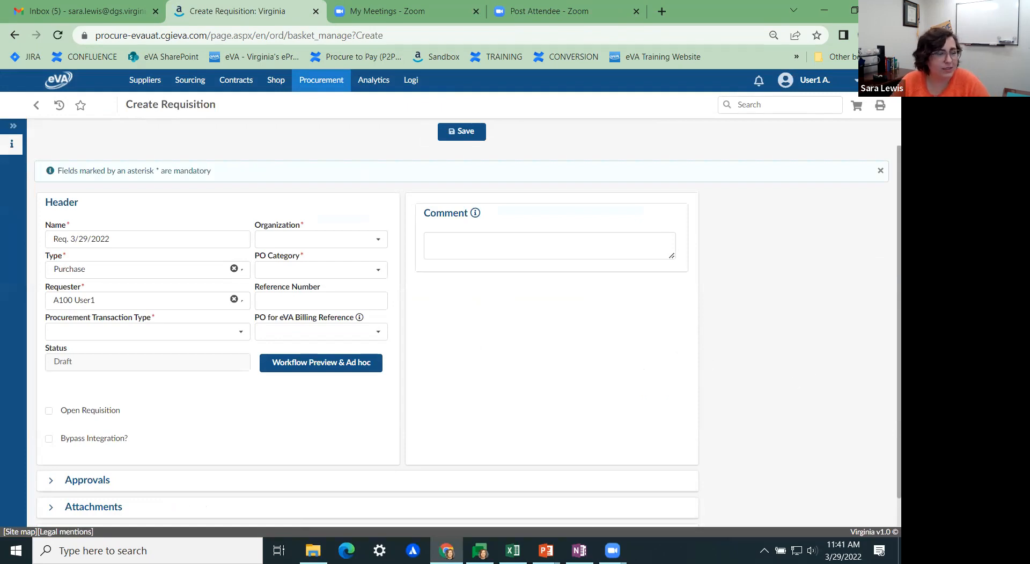
left_click(378, 242)
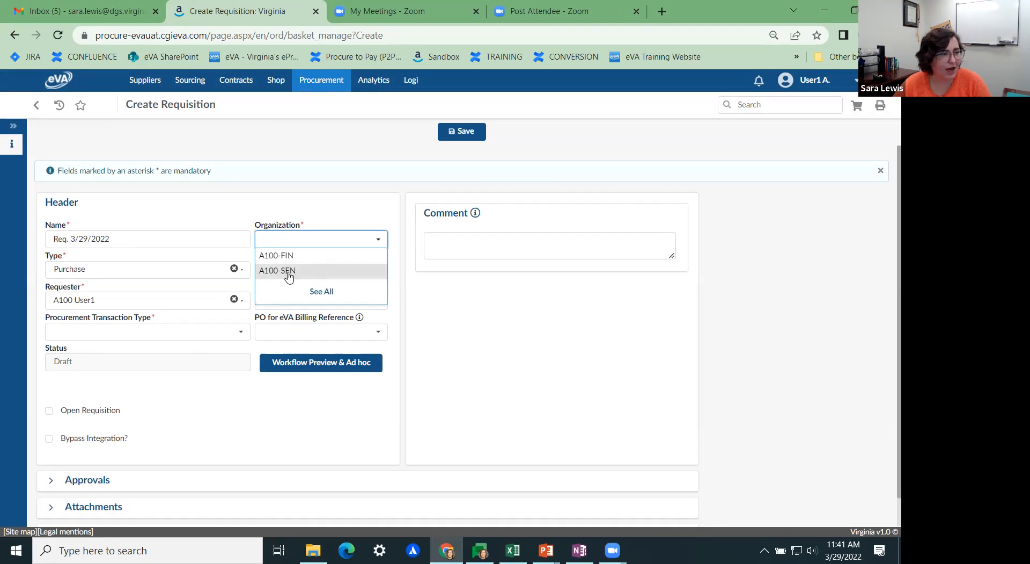
key("Return")
left_click(336, 232)
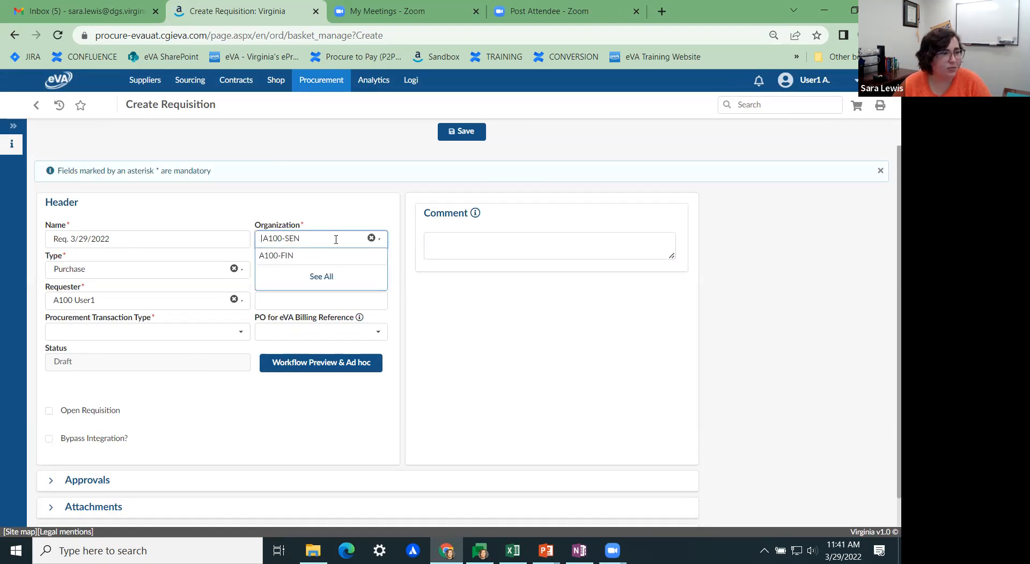
key("Return")
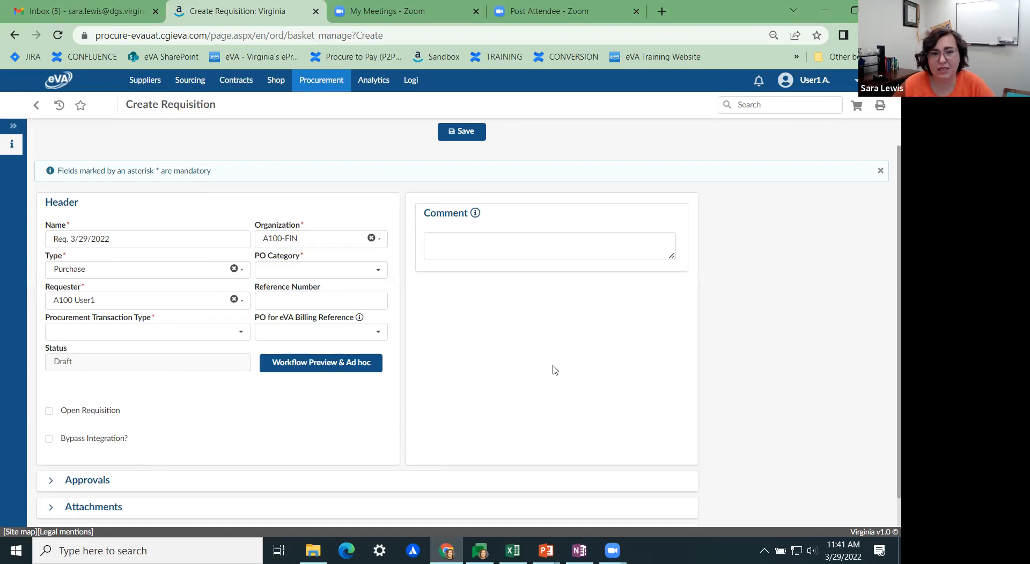
Set the new requisition's PO category to R01 - Routine.
left_click(382, 298)
left_click(367, 268)
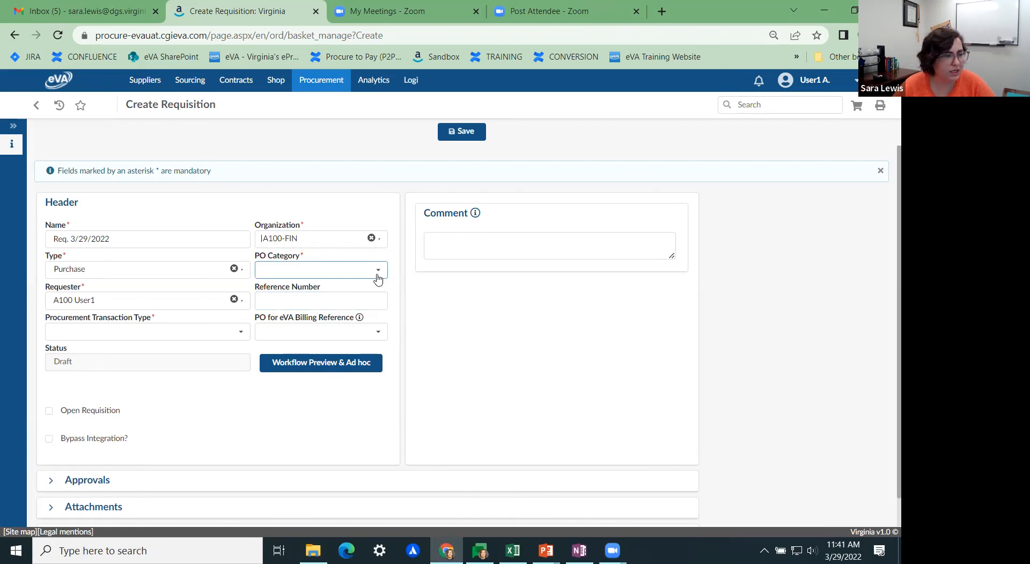
left_click(378, 277)
left_click(348, 332)
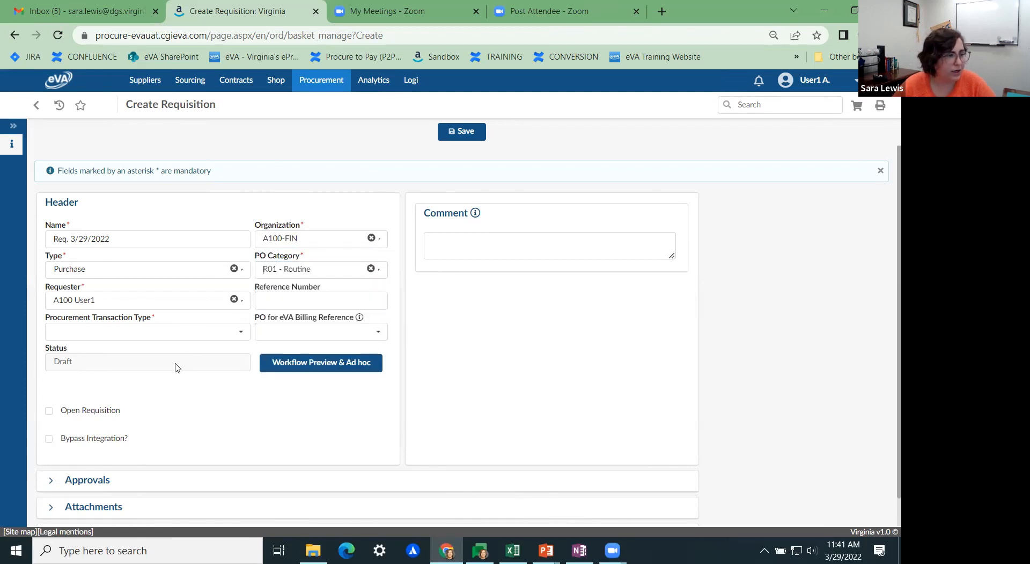
Set the procurement transaction type to Supplies - Non-Technology and save the requisition.
left_click(242, 332)
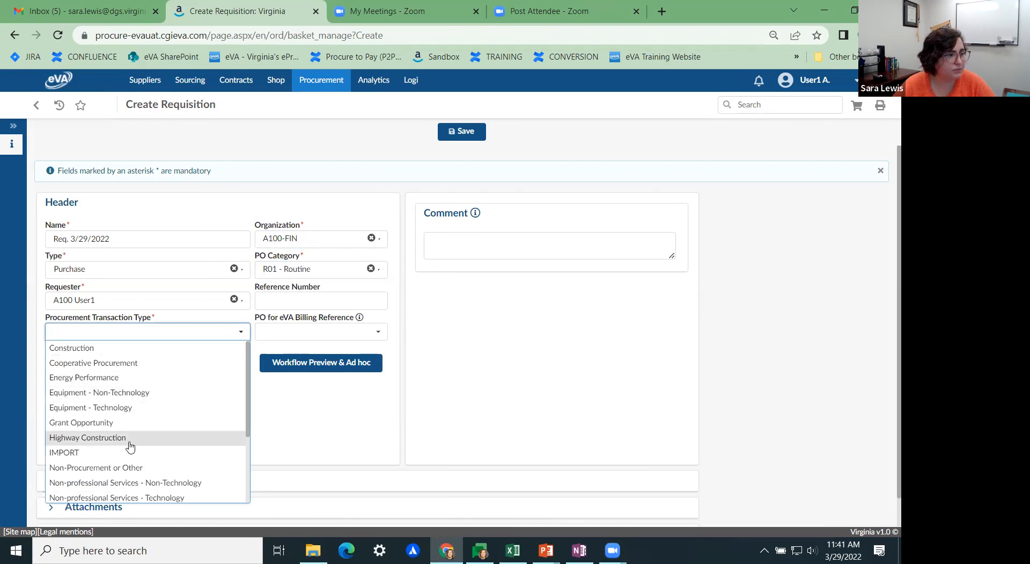
scroll(130, 444, "down", 2)
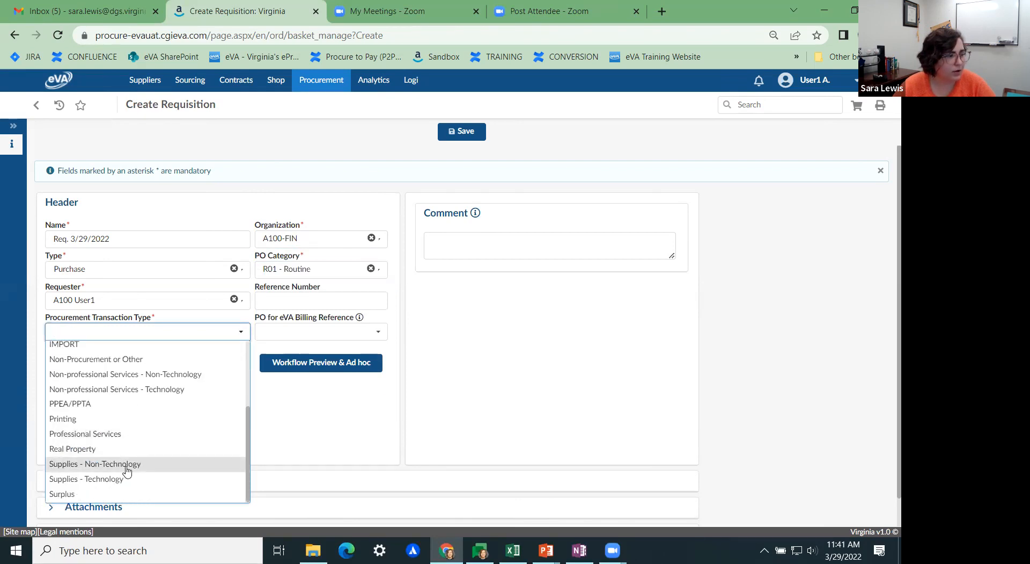
left_click(126, 461)
left_click(320, 415)
left_click(576, 244)
left_click(619, 315)
scroll(619, 315, "down", 1)
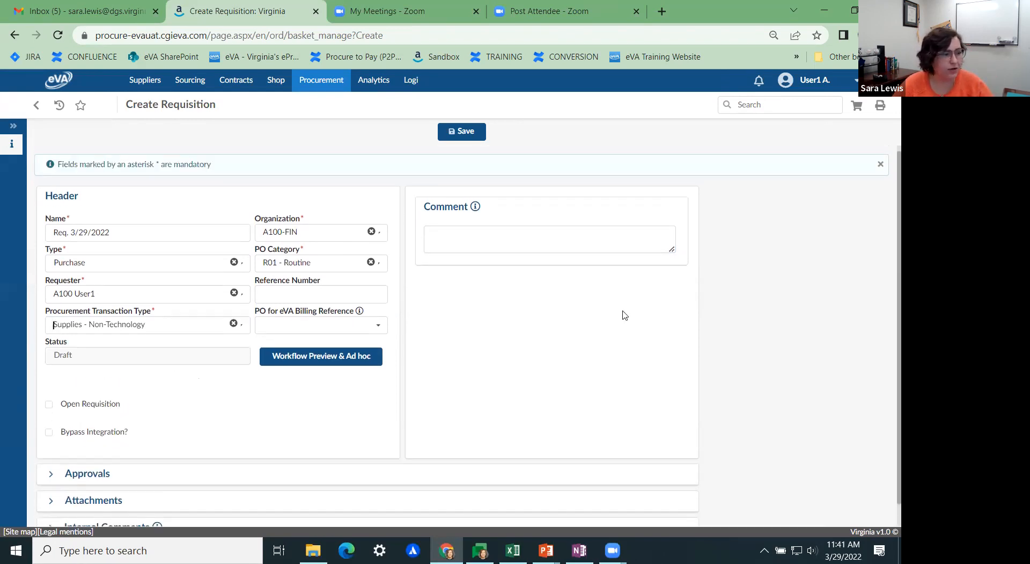
scroll(648, 328, "up", 1)
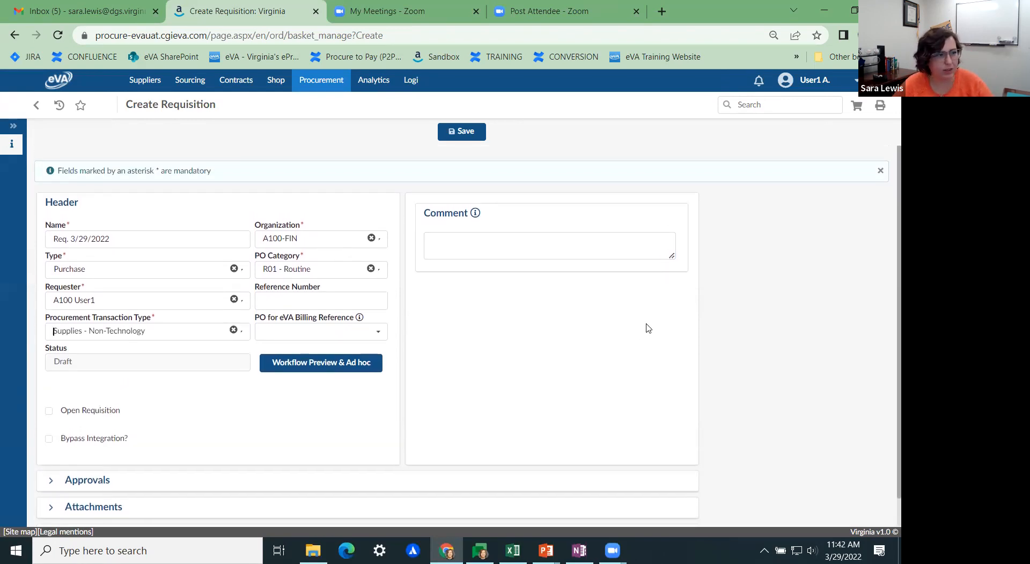
left_click(469, 137)
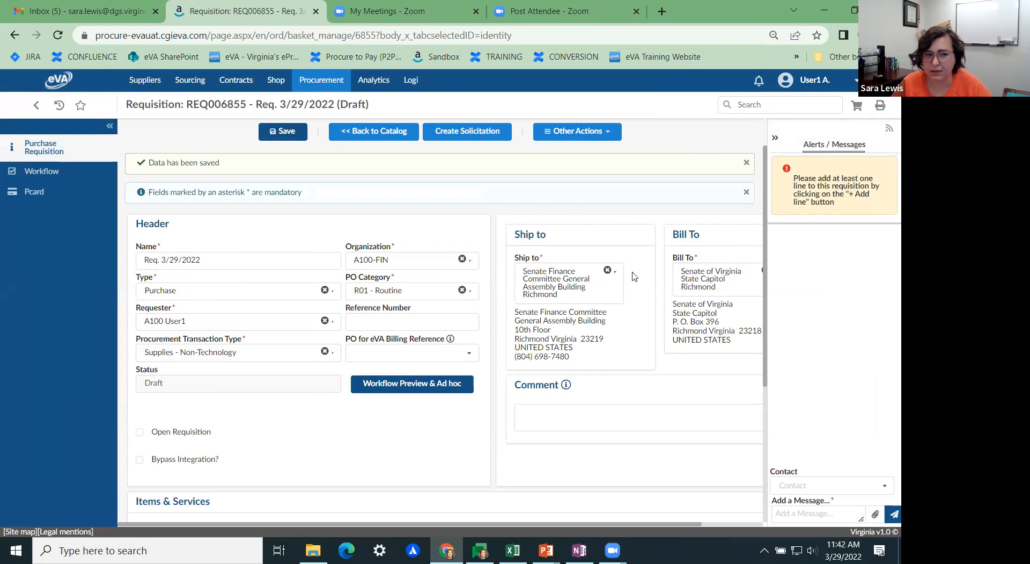
Add an item line to the requisition with the short description Custom Cupcakes and an order quantity of 50.
scroll(391, 394, "down", 3)
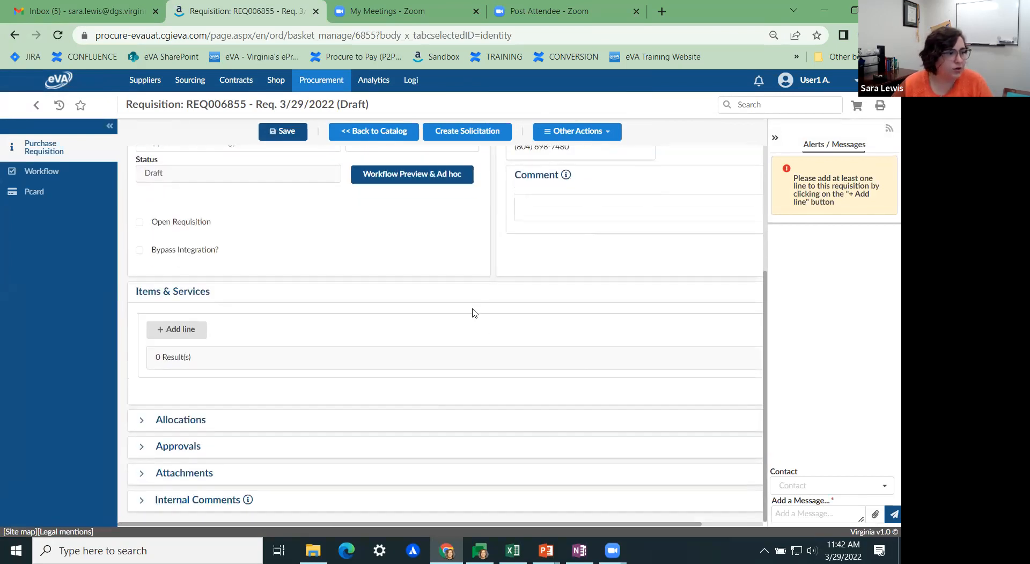
left_click(186, 329)
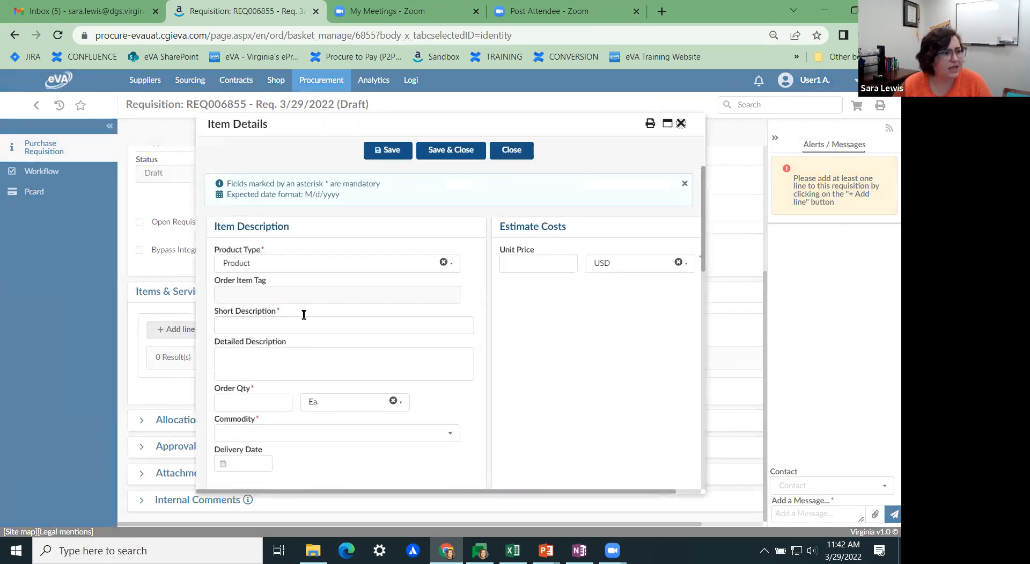
type("Custome")
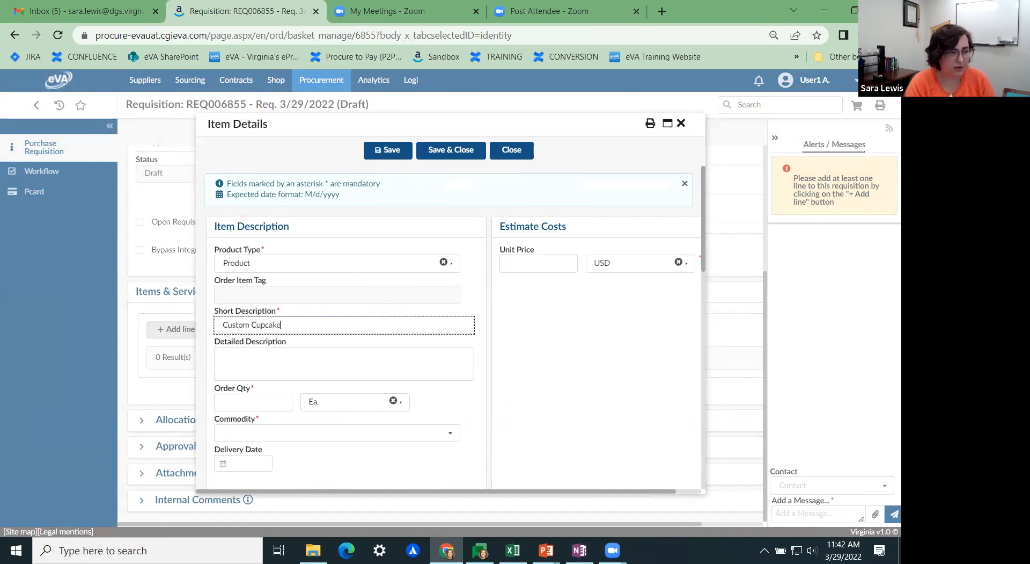
left_click(236, 403)
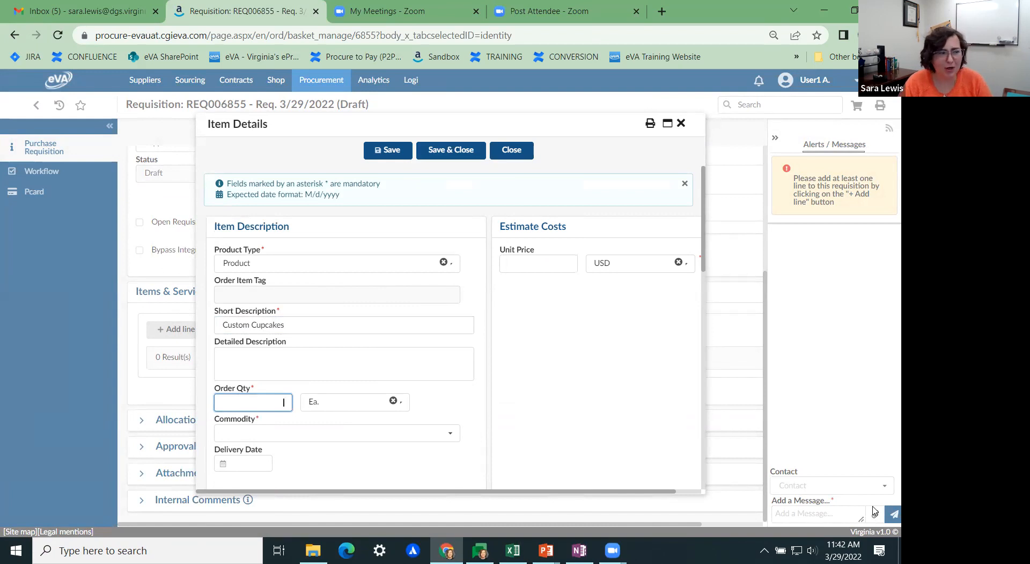
type("50")
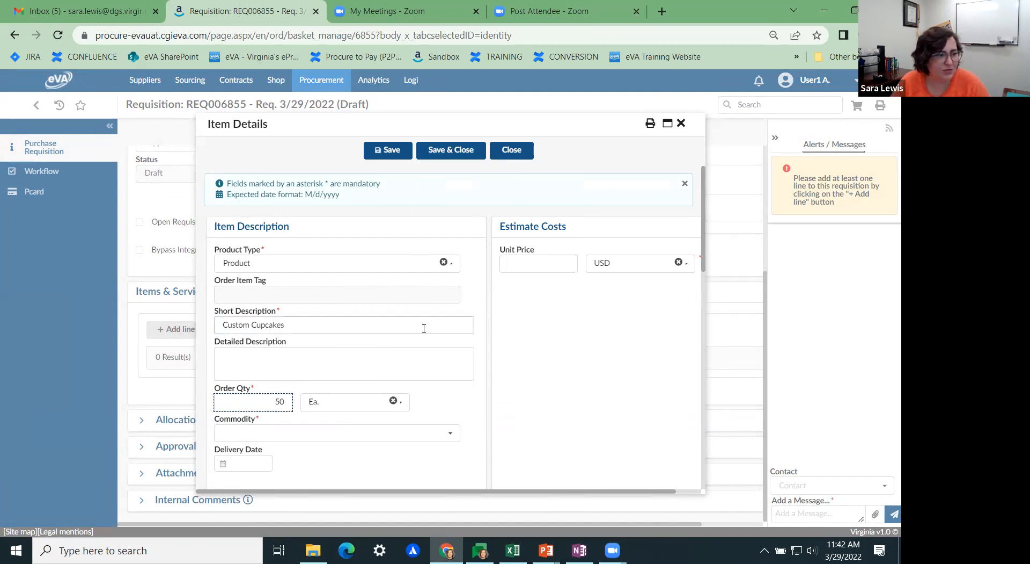
Search the commodity codes for "cake" and assign 37530 - Cakes, Cookies, and Pastries to the item.
left_click(568, 266)
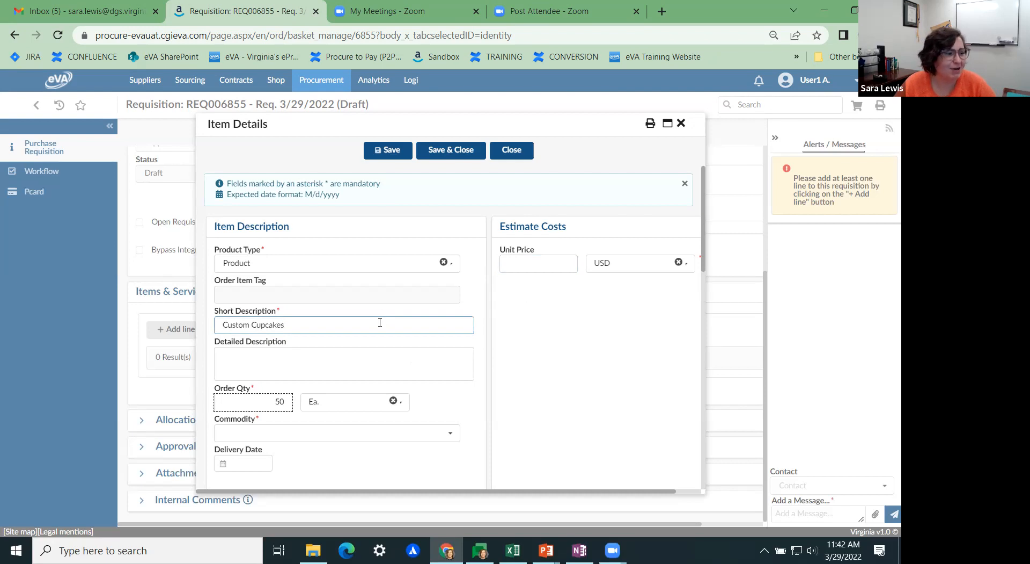
scroll(409, 358, "down", 3)
scroll(413, 369, "up", 2)
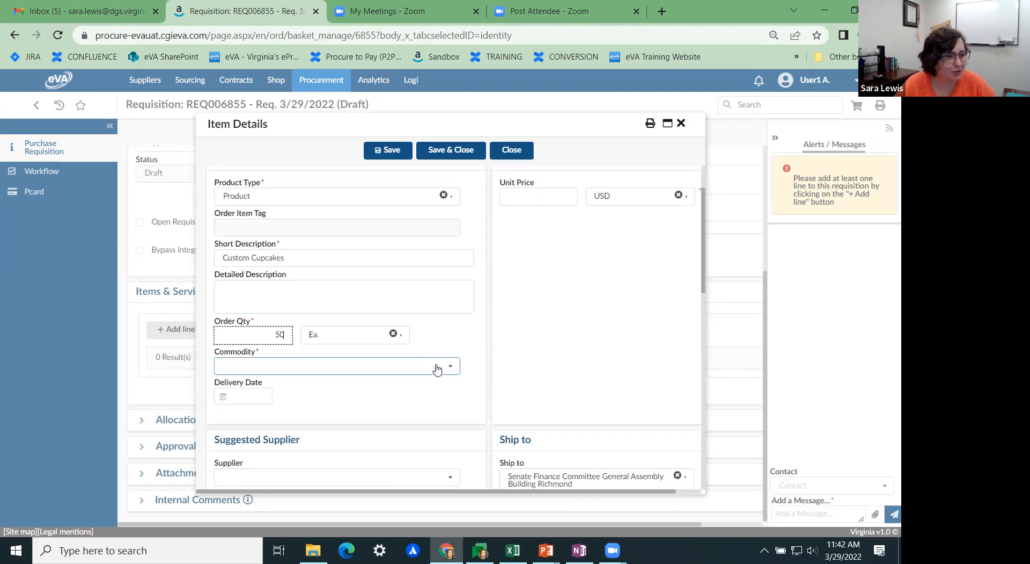
left_click(451, 370)
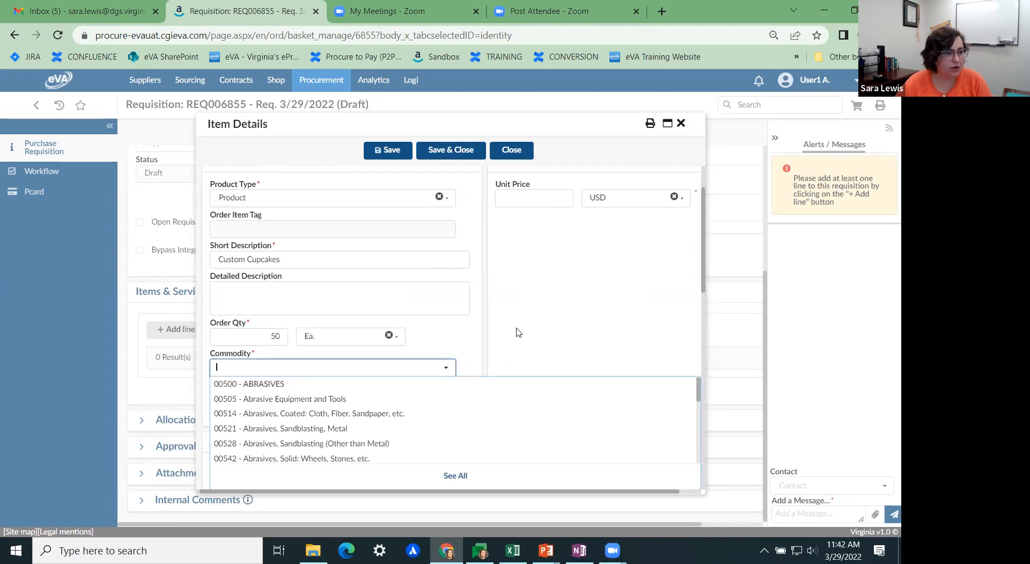
type("cake")
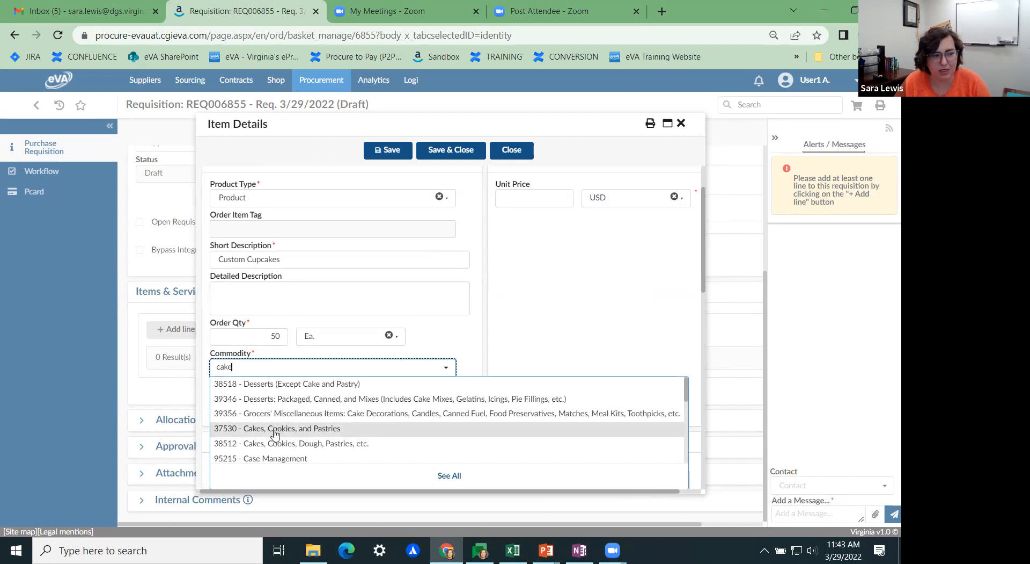
left_click(456, 402)
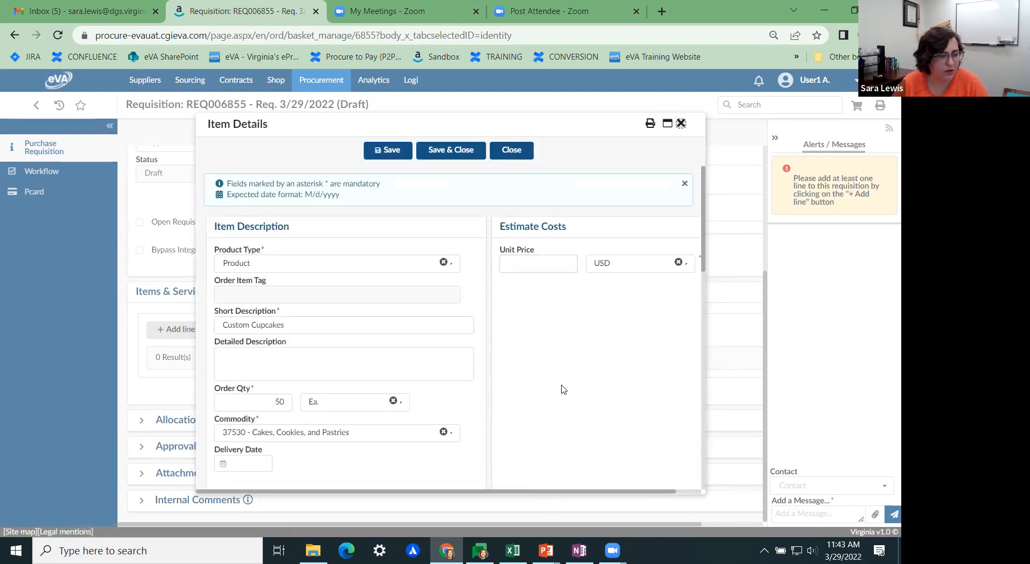
Search the suggested suppliers for "cake" and choose Tasty Treats & Cakes as the item's supplier.
scroll(562, 389, "down", 1)
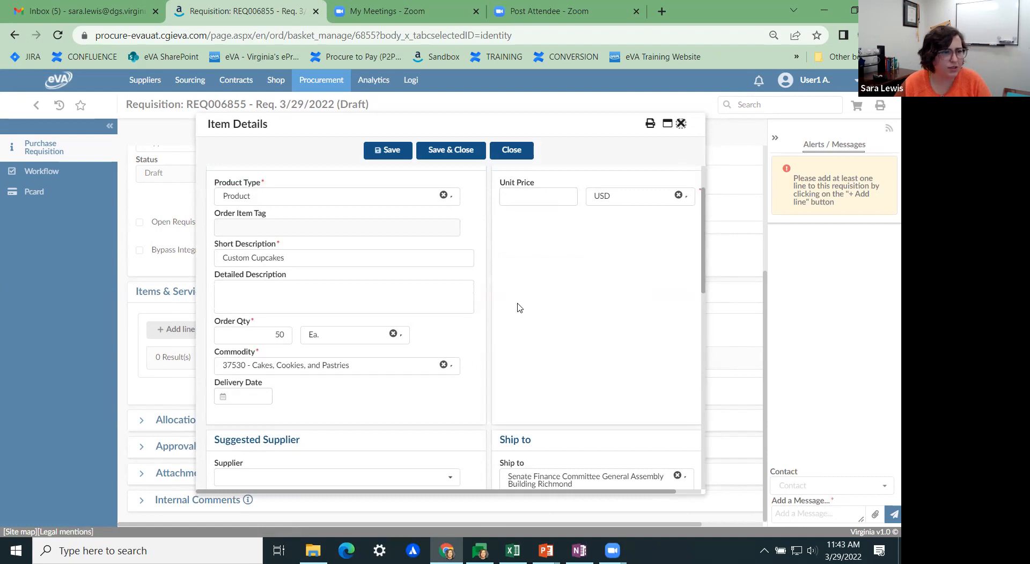
scroll(516, 309, "down", 2)
scroll(517, 309, "down", 1)
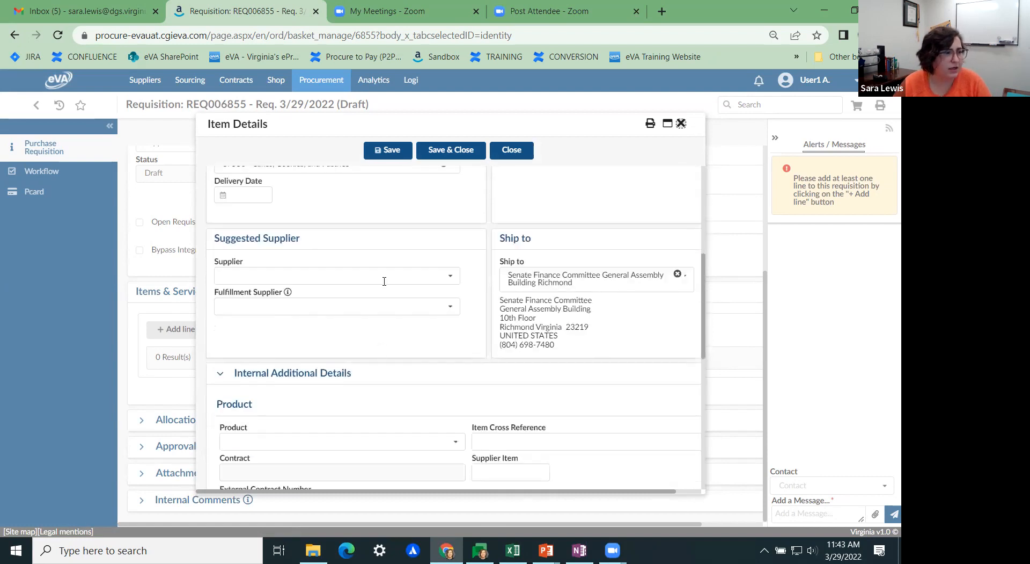
left_click(449, 281)
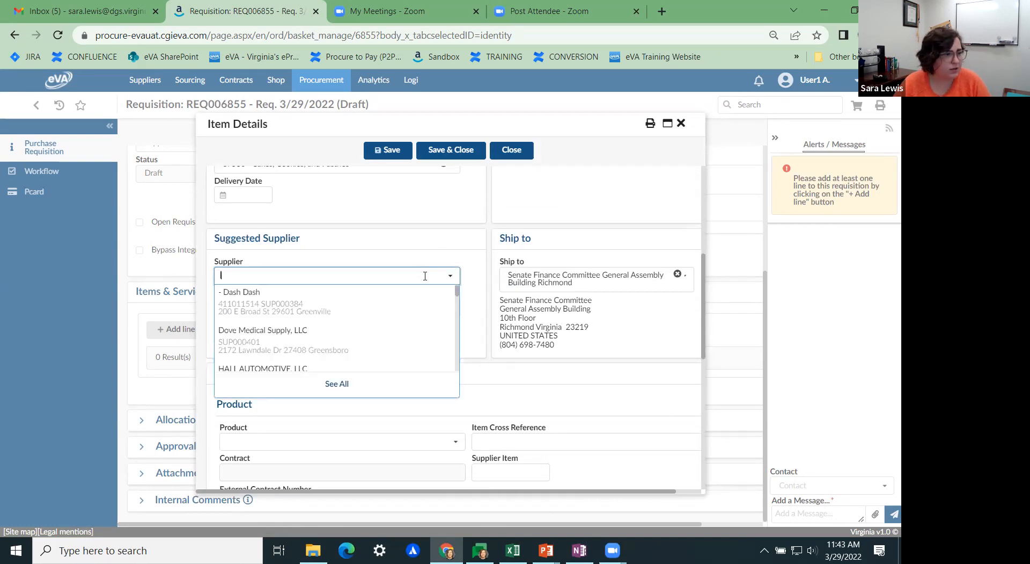
type("cake")
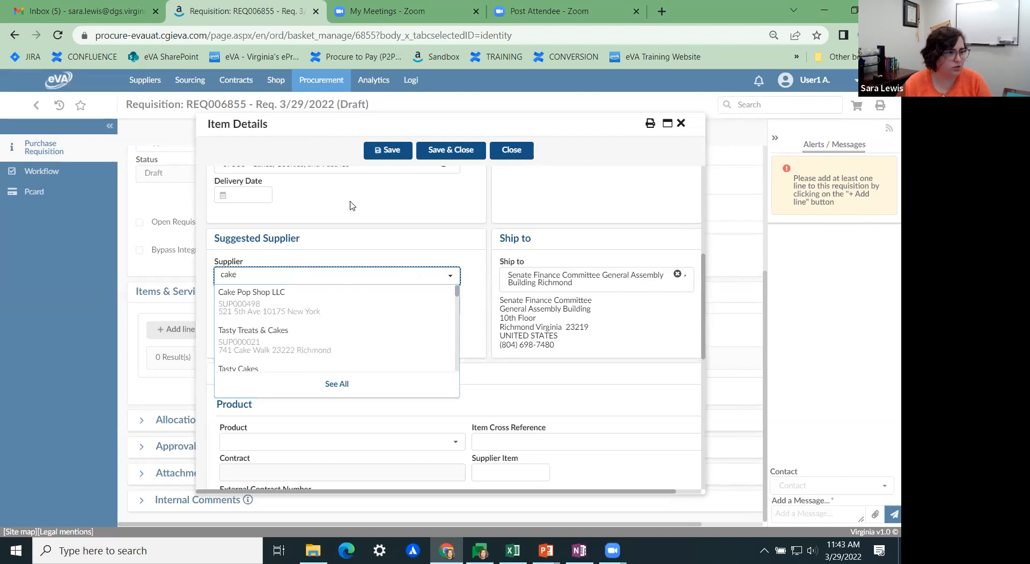
left_click(271, 339)
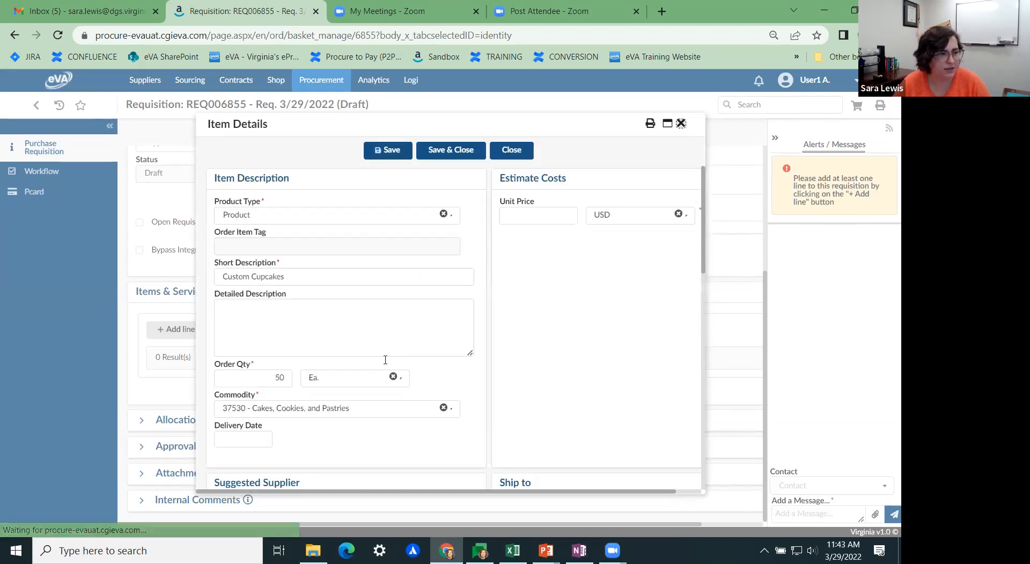
Set the Custom Cupcakes item's estimated unit price to 7.50 USD.
scroll(389, 339, "down", 5)
scroll(417, 327, "up", 1)
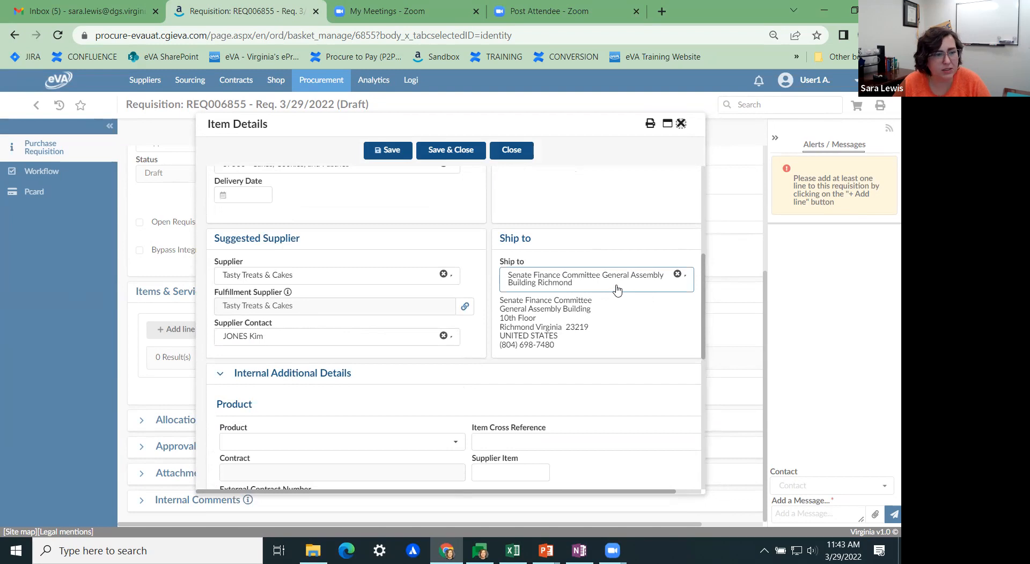
scroll(617, 290, "up", 2)
scroll(616, 290, "up", 1)
scroll(328, 347, "up", 1)
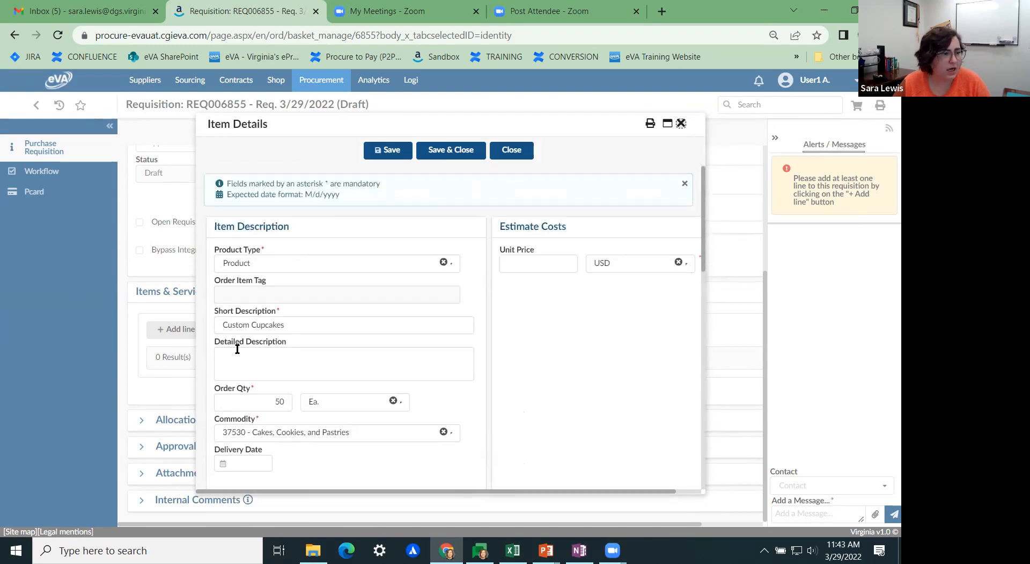
left_click(276, 401)
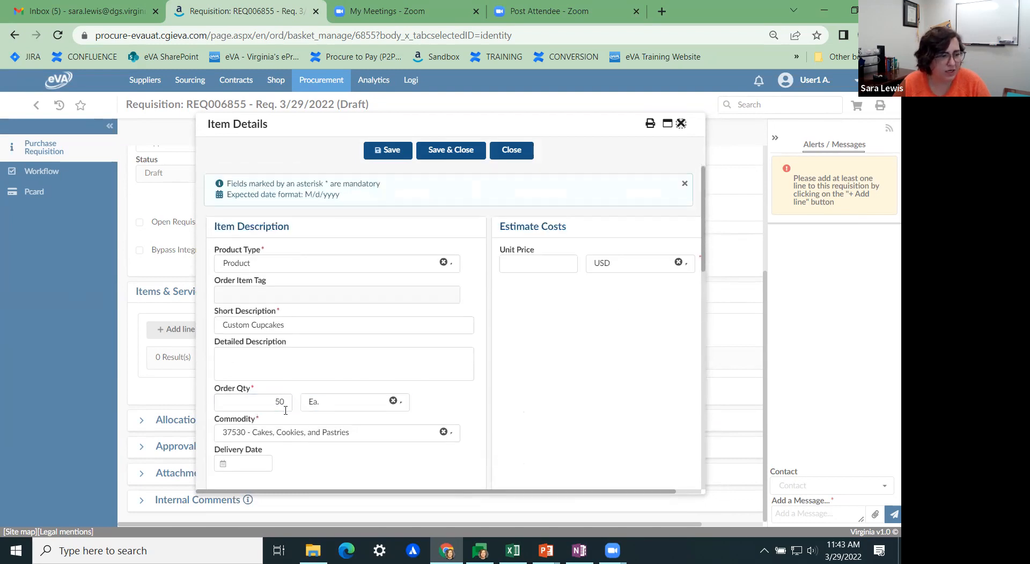
left_click(528, 266)
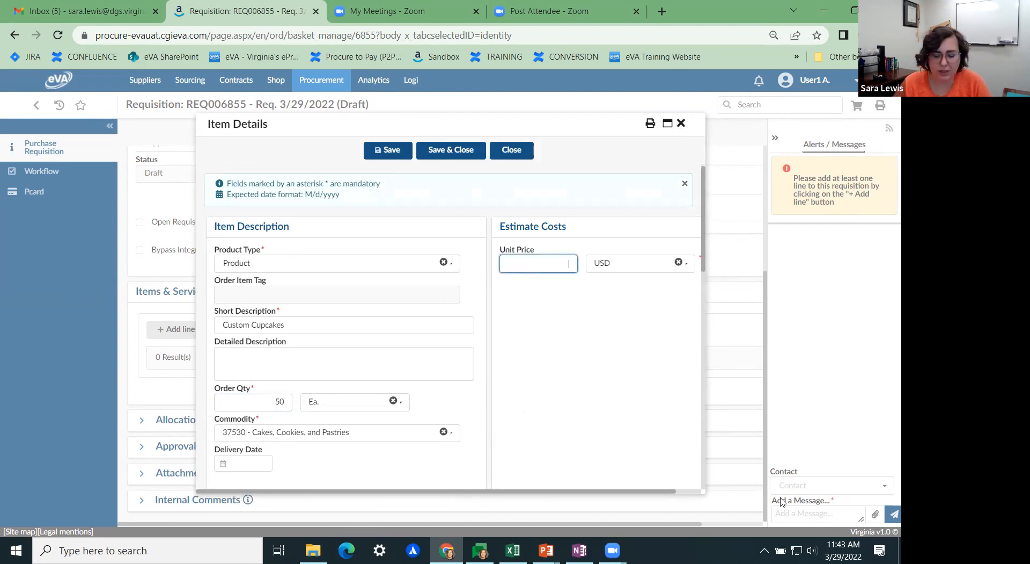
type("15")
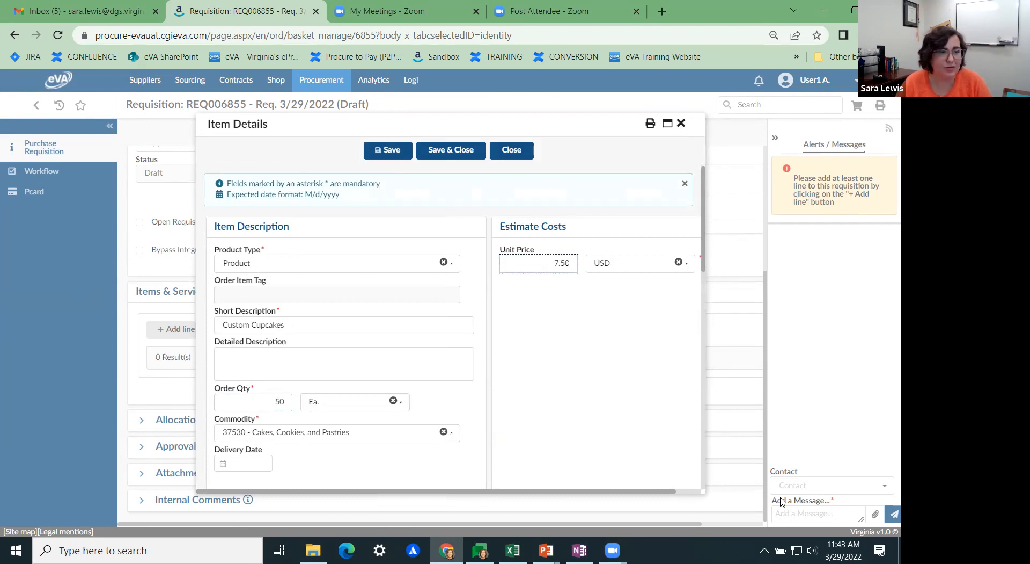
Enter the supplier-visible comment "This order should reflect specs on the attachment" for the item.
scroll(540, 382, "down", 4)
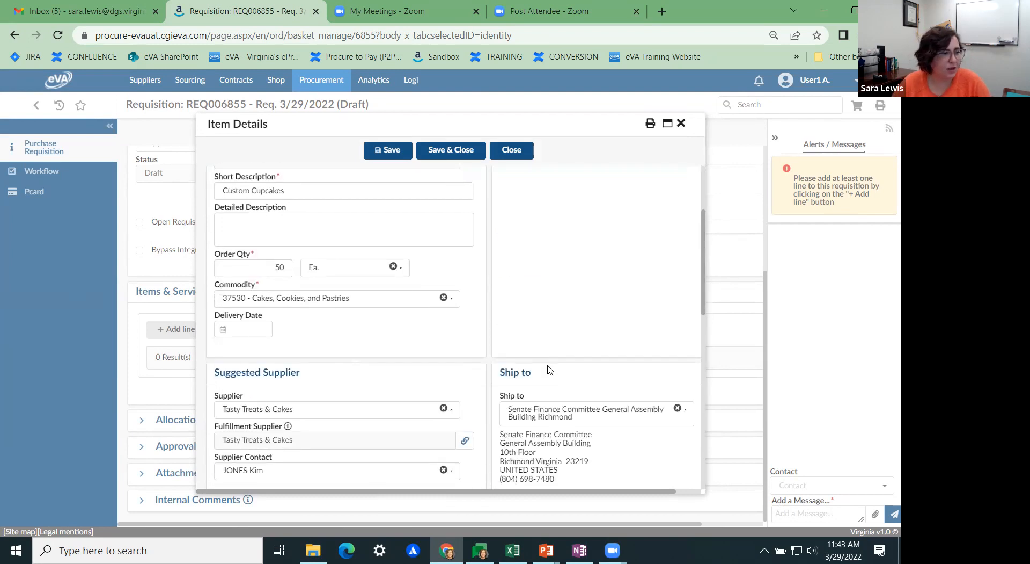
scroll(550, 354, "down", 6)
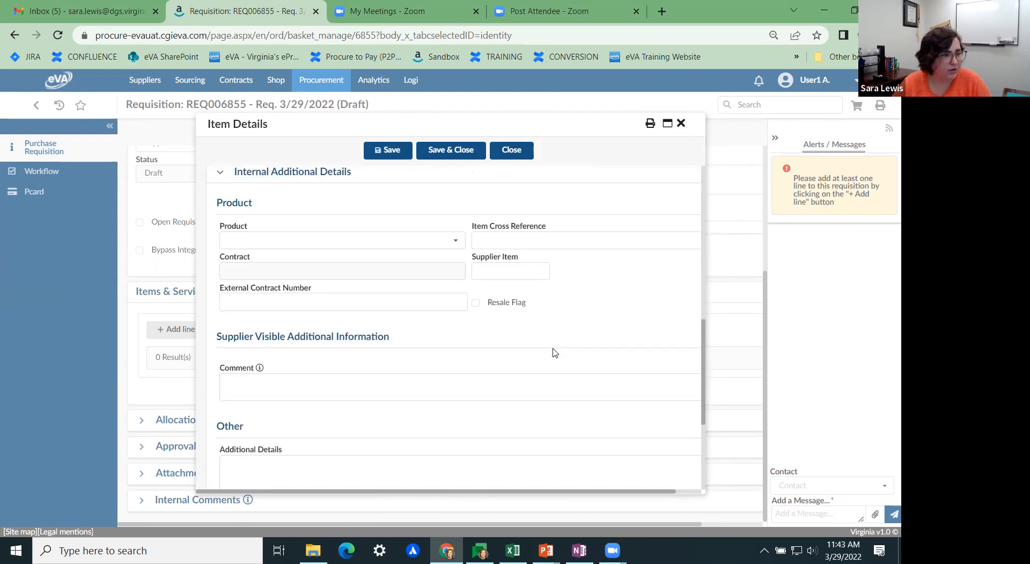
left_click(280, 333)
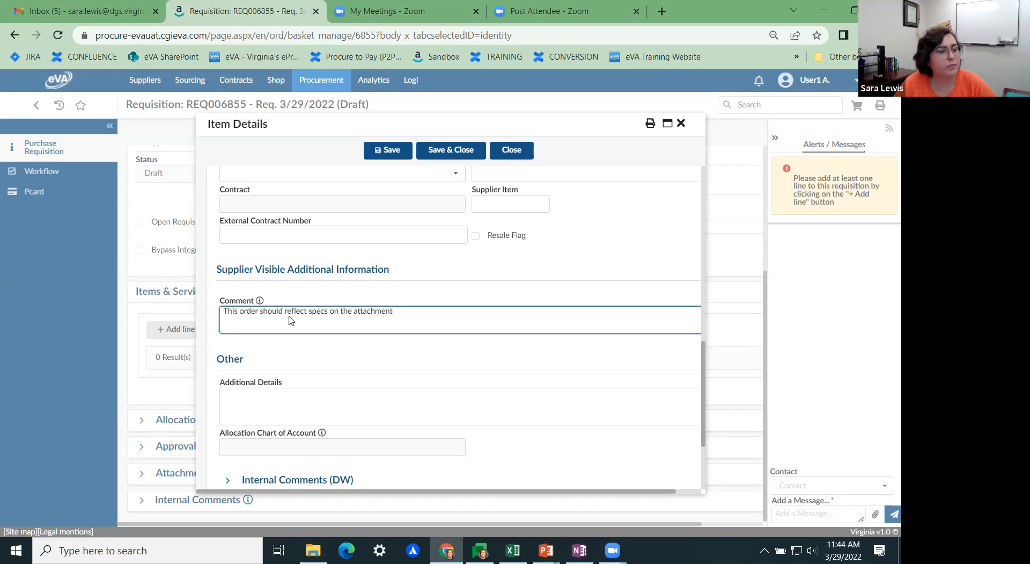
Add a supplier document titled quote to the item's attachments using Asset Changes.docx from the Desktop's Asset Changes folder, and save and close it.
scroll(354, 343, "down", 3)
left_click(229, 401)
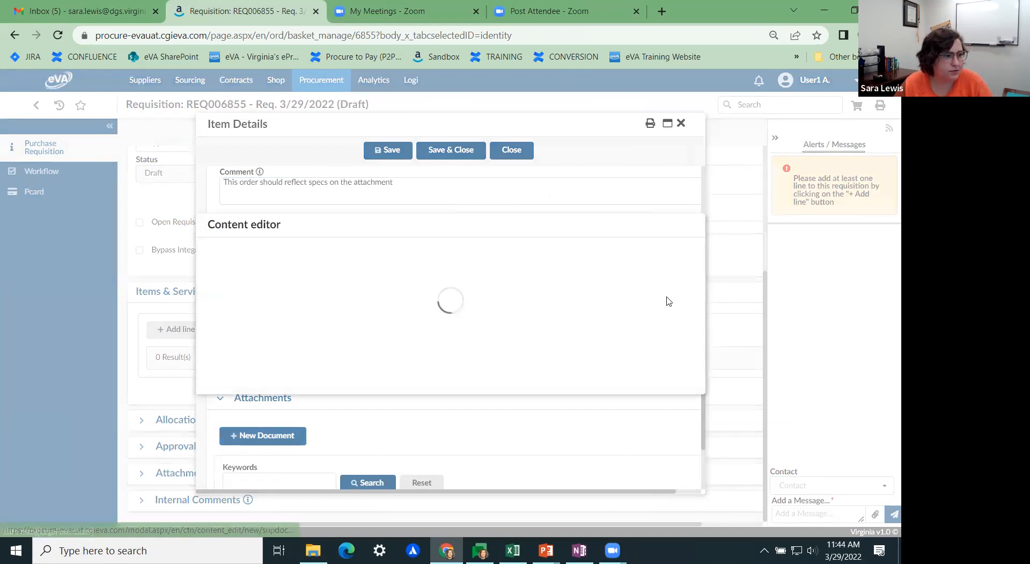
left_click(336, 251)
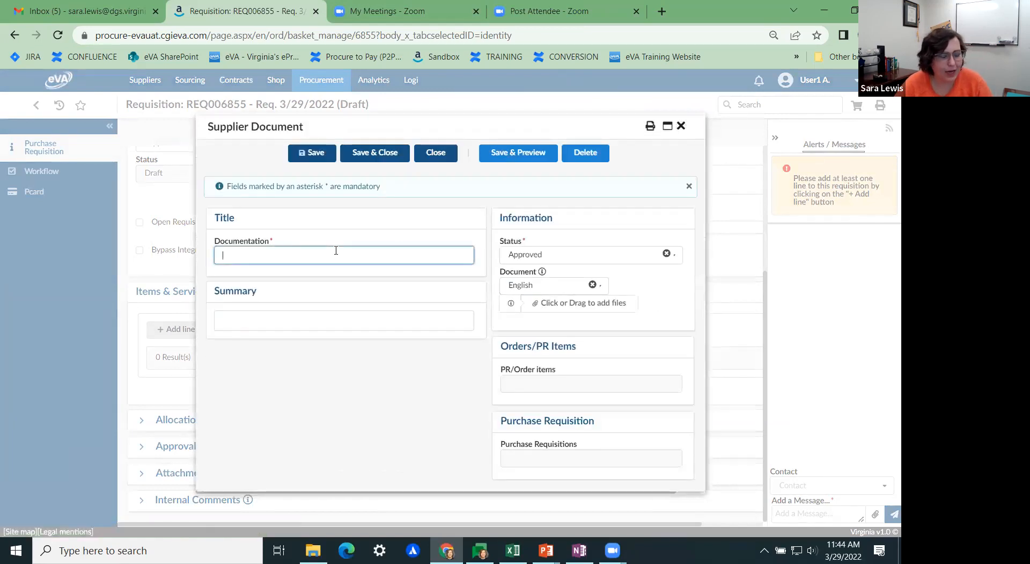
type("quote")
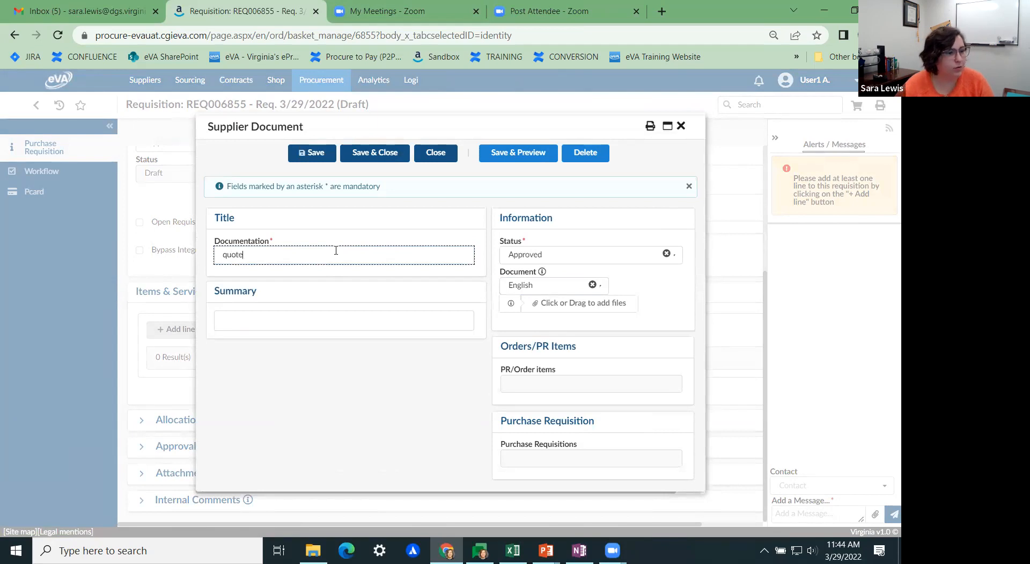
left_click(561, 307)
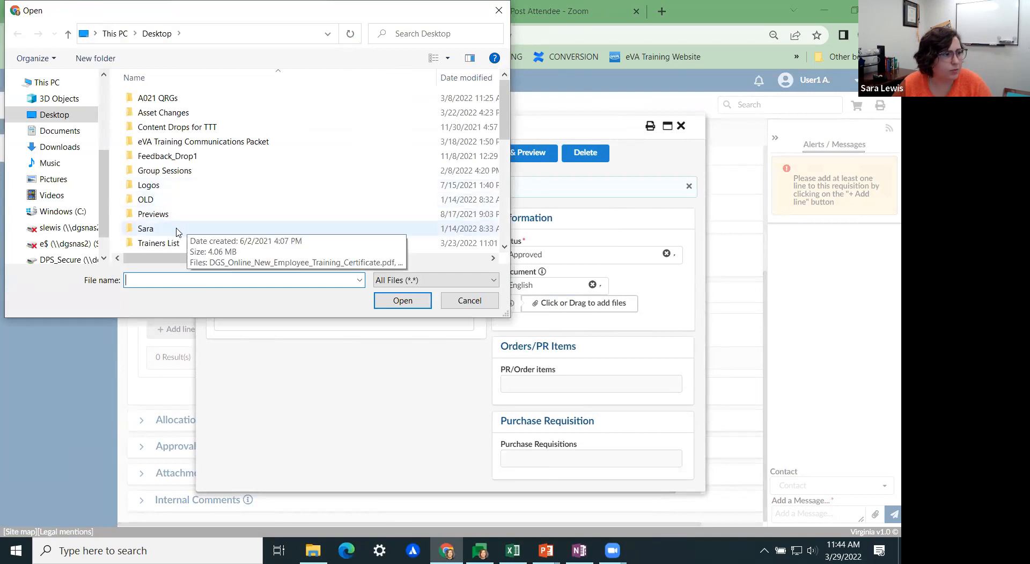
double_click(192, 113)
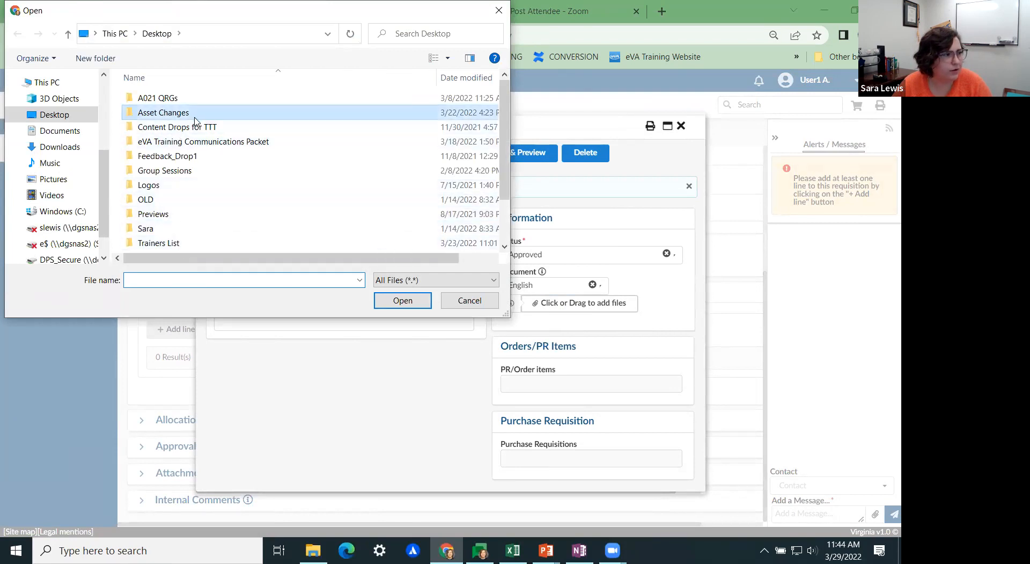
left_click(177, 171)
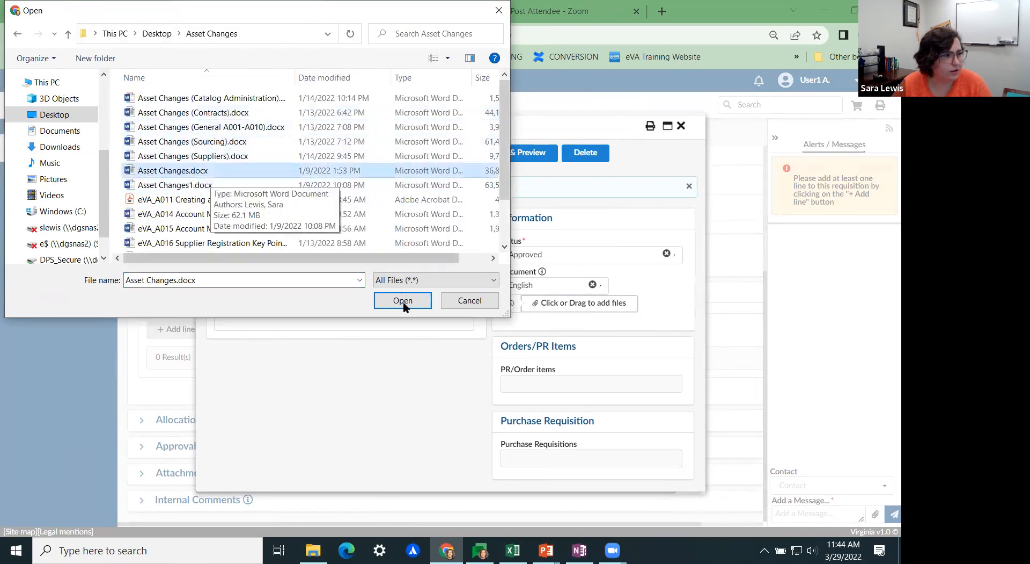
left_click(402, 300)
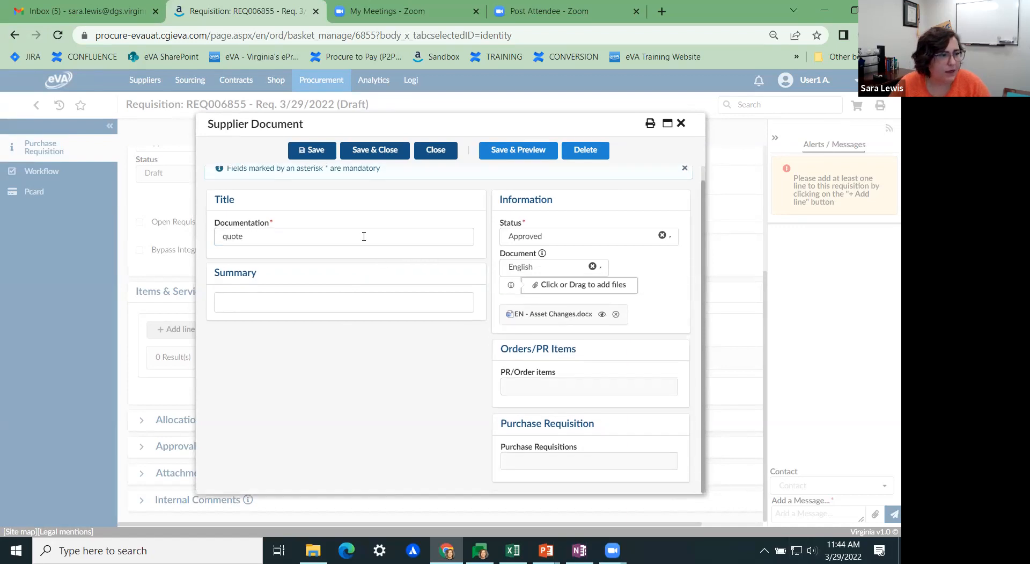
left_click(376, 159)
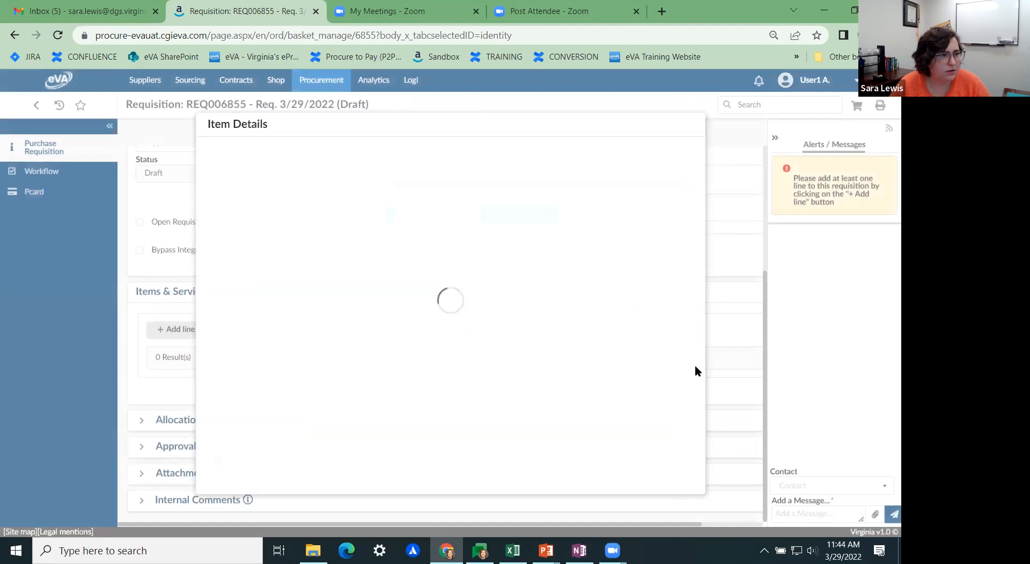
Review the item's details from description to supplier comment and save the item line.
scroll(520, 337, "down", 10)
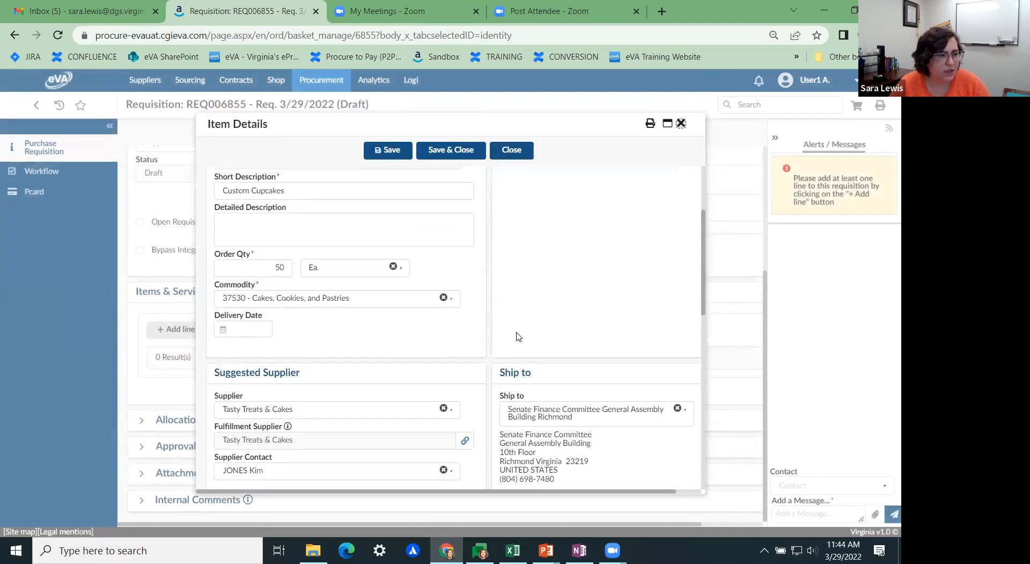
scroll(519, 337, "down", 4)
scroll(519, 336, "up", 3)
scroll(519, 337, "down", 3)
scroll(519, 337, "up", 10)
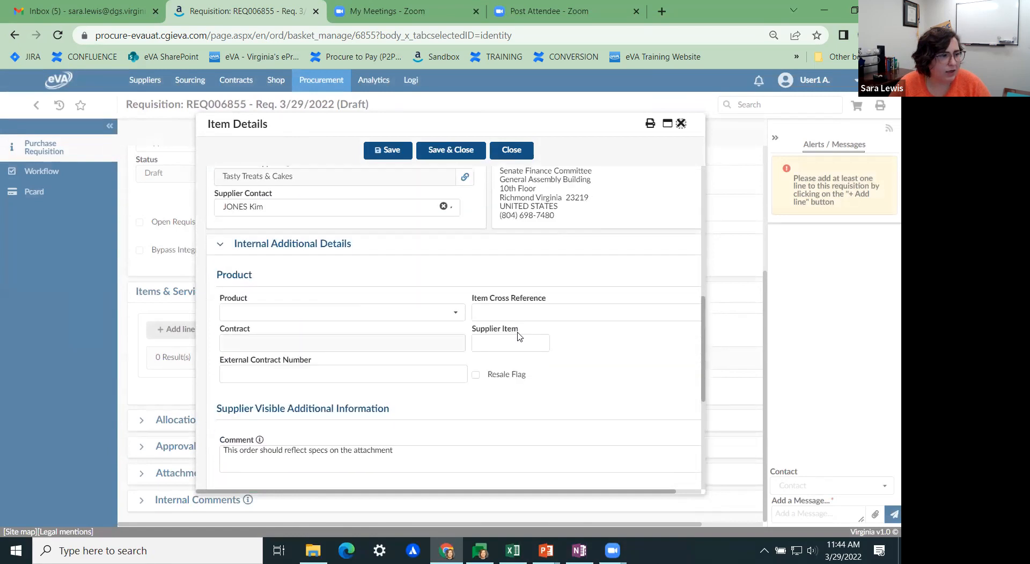
scroll(520, 339, "down", 2)
scroll(524, 339, "up", 4)
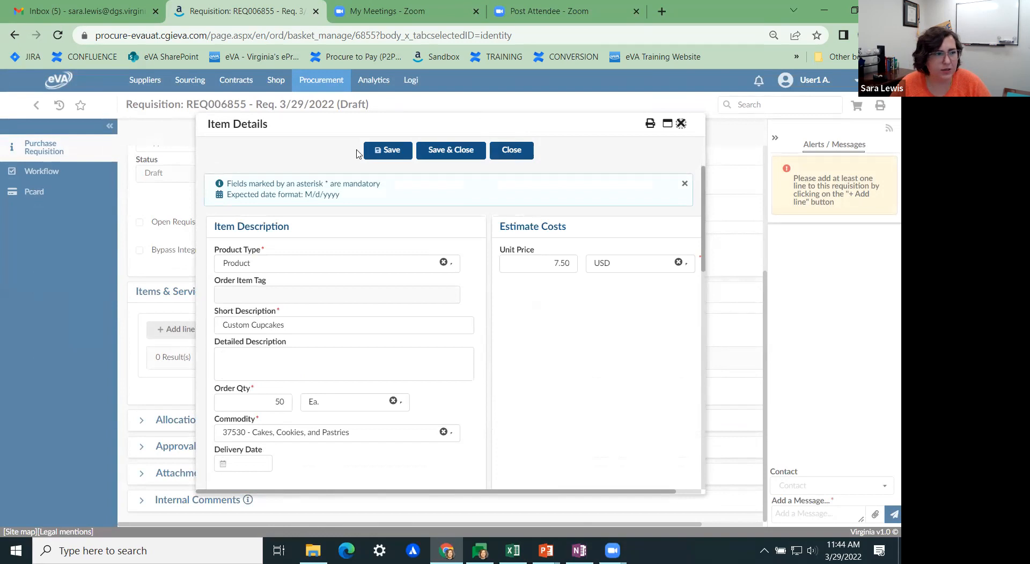
left_click(382, 151)
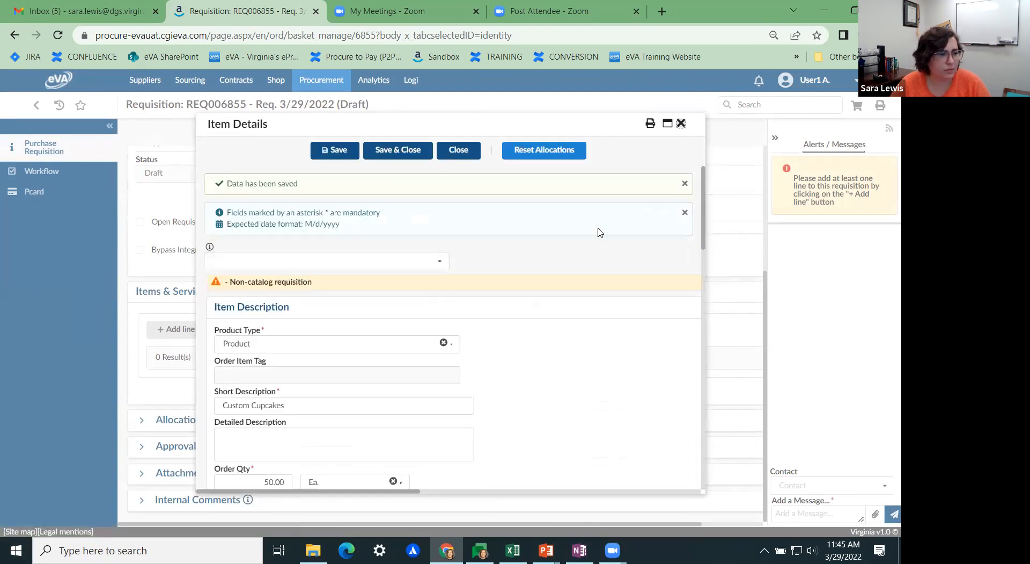
Set the item's allocation fiscal year to 2022 - eVA-Wide and save and close the item details.
scroll(616, 224, "down", 10)
scroll(615, 224, "down", 10)
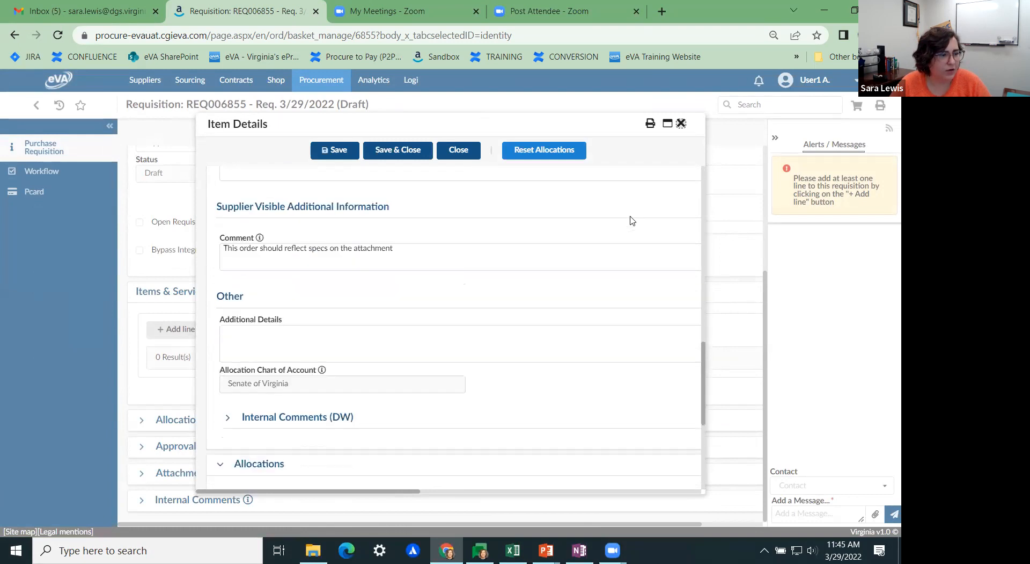
scroll(300, 263, "down", 4)
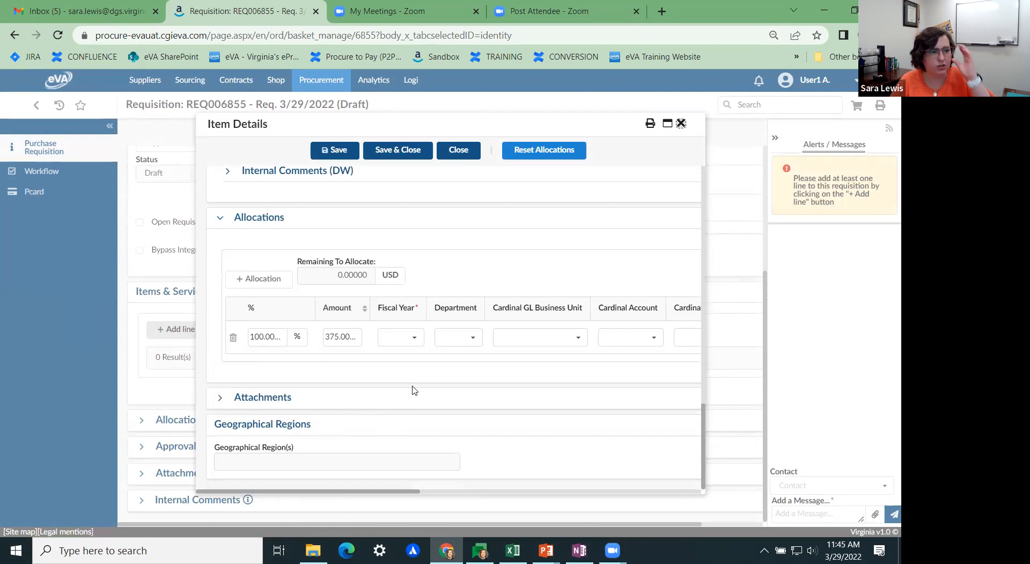
left_click(413, 339)
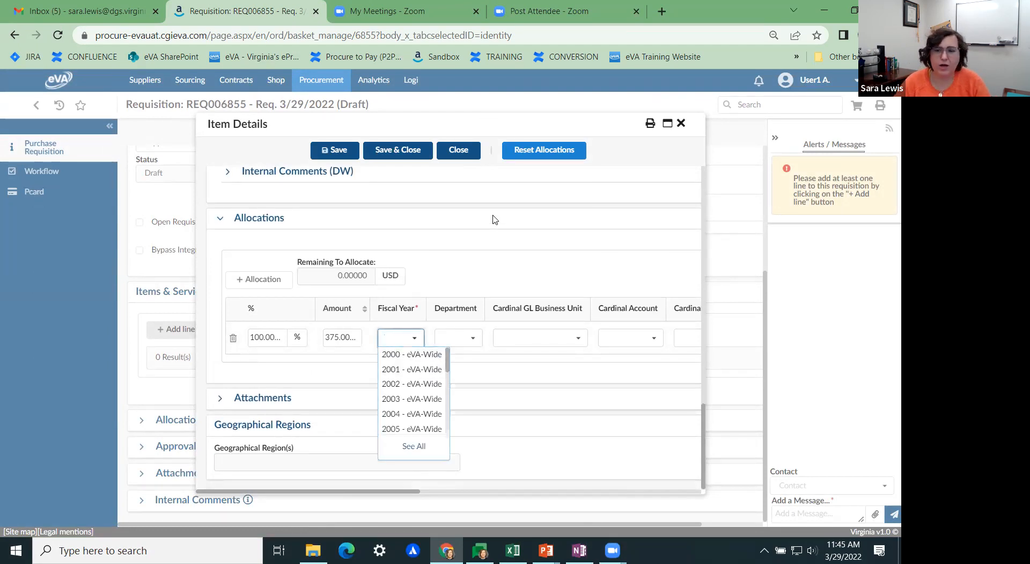
type("2022")
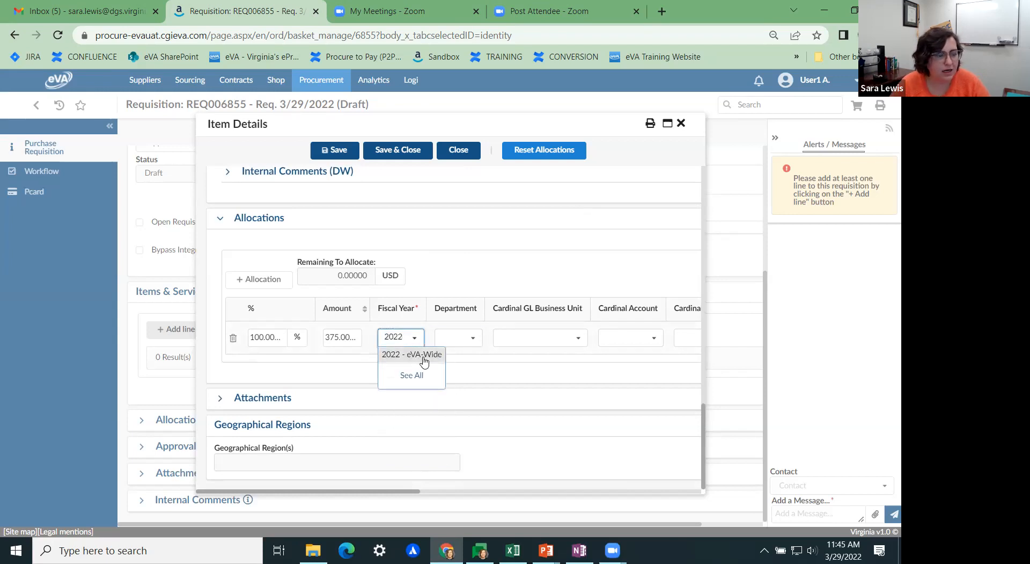
left_click(421, 356)
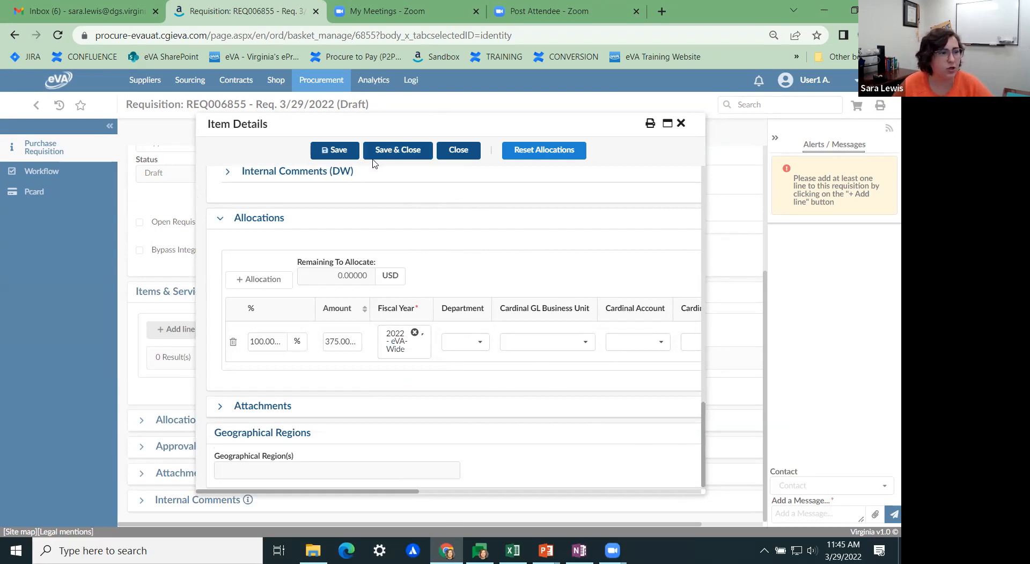
left_click(396, 157)
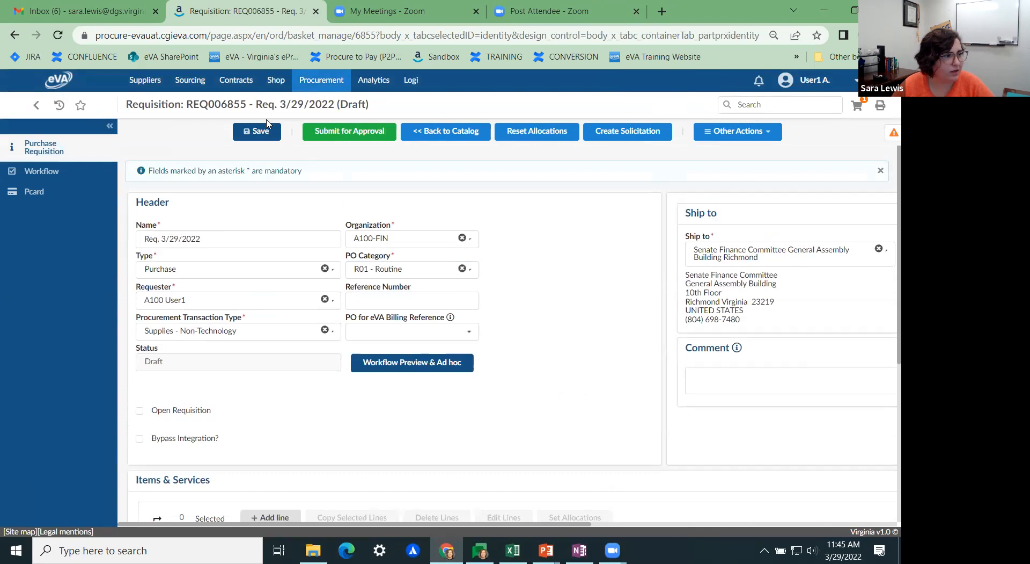
Save the requisition and, after checking its alerts, submit it for approval.
left_click(329, 139)
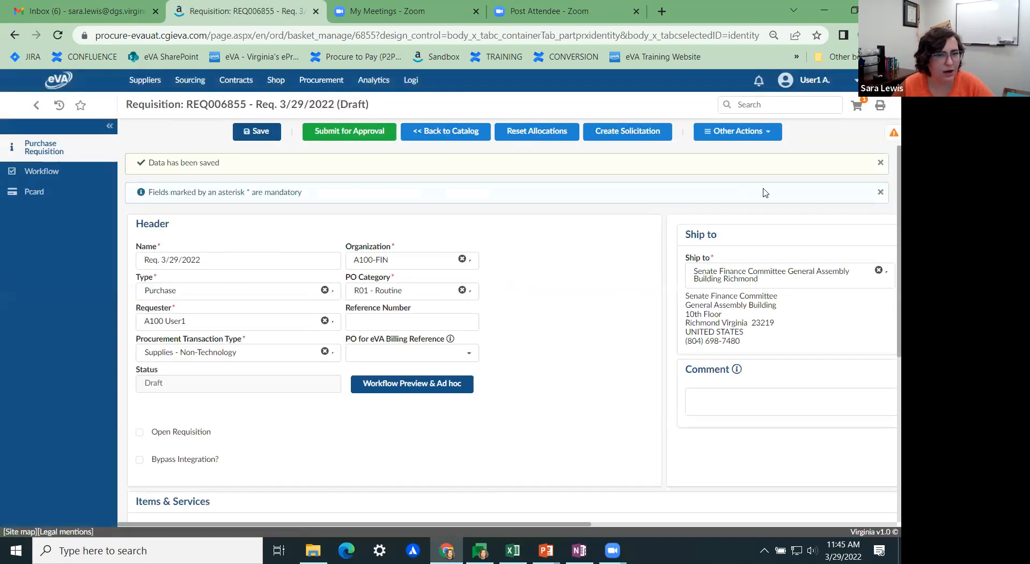
left_click(889, 132)
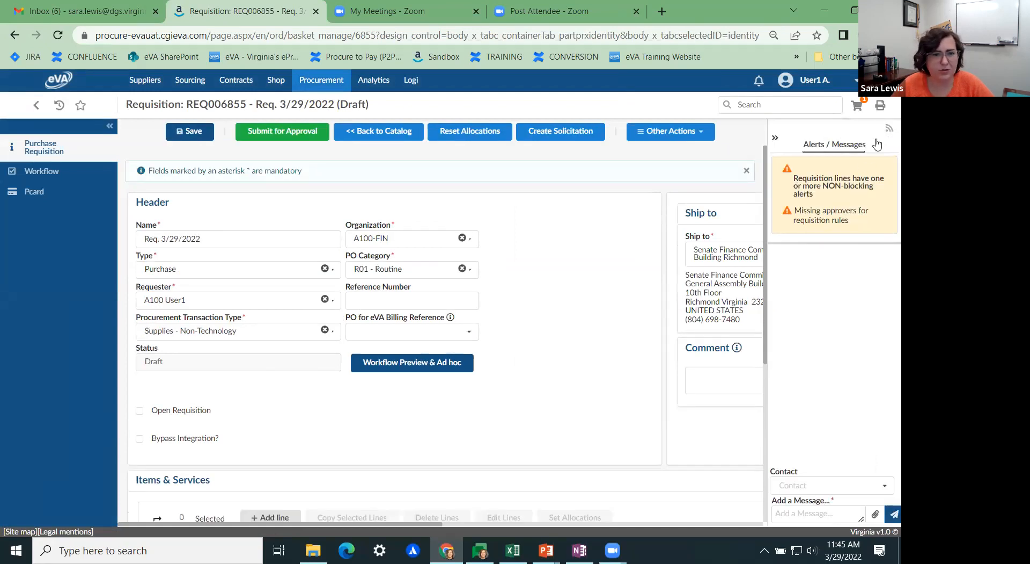
left_click(775, 138)
left_click(350, 131)
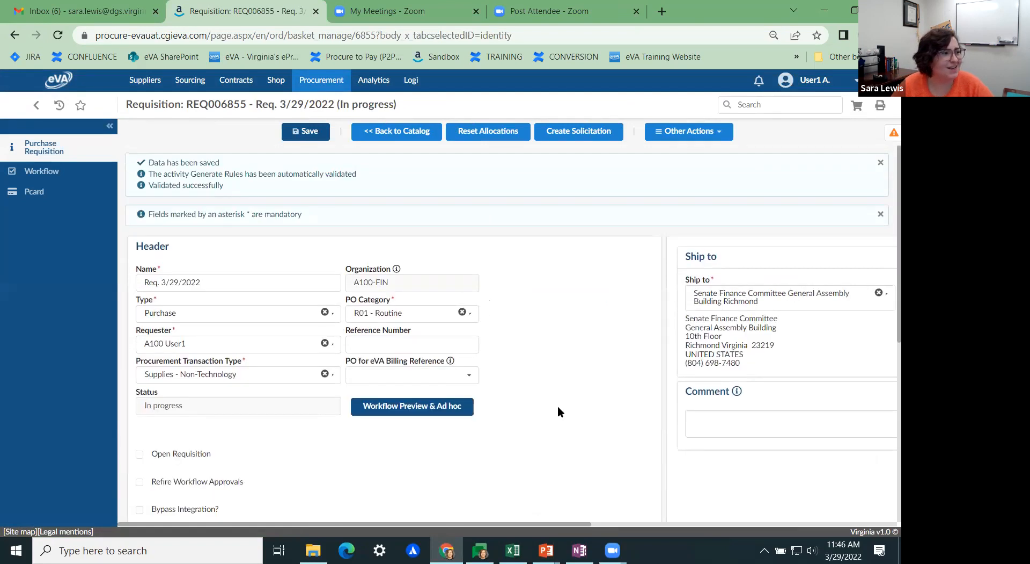
scroll(436, 270, "down", 5)
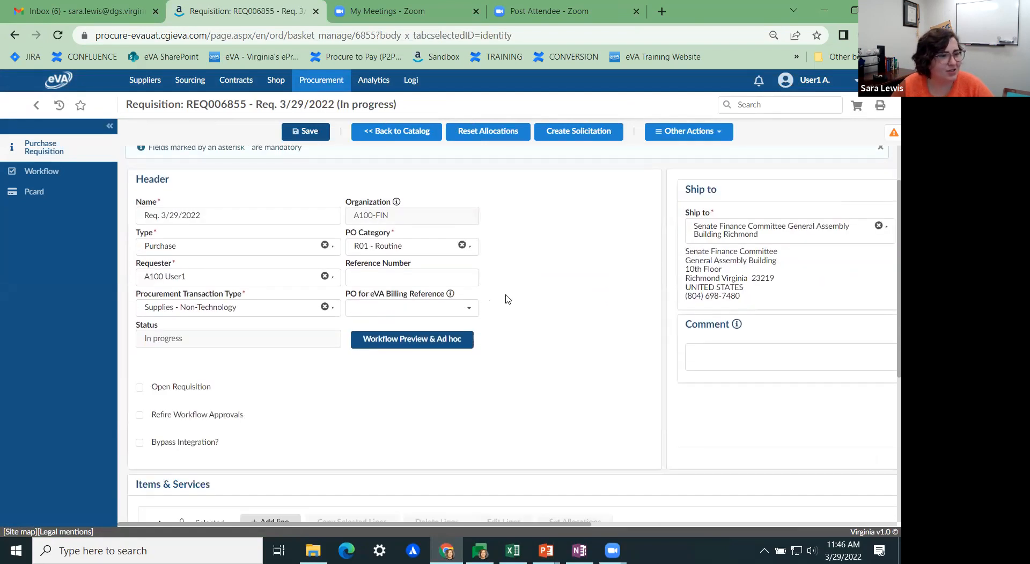
scroll(502, 400, "down", 1)
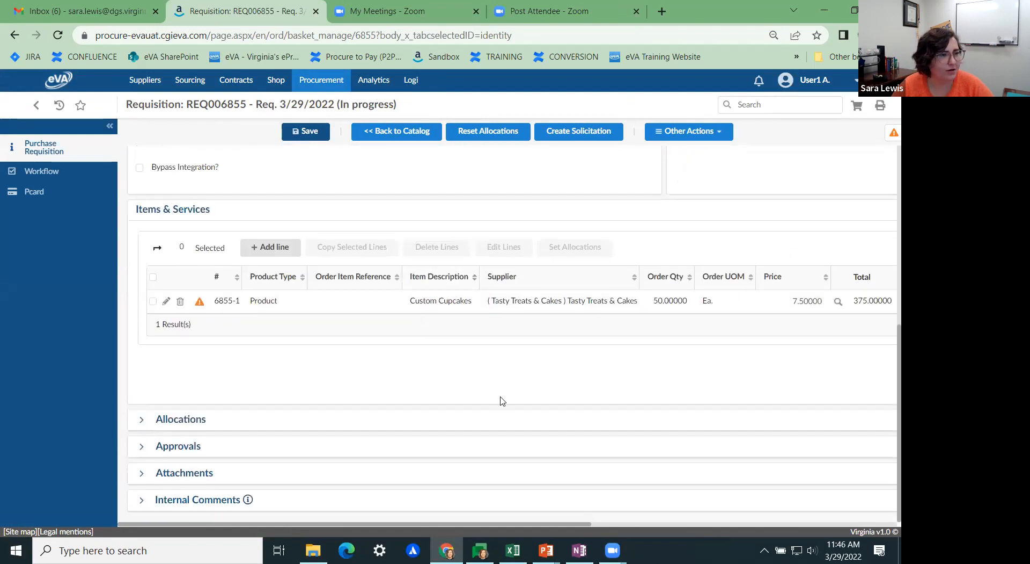
scroll(504, 394, "up", 5)
scroll(529, 369, "up", 2)
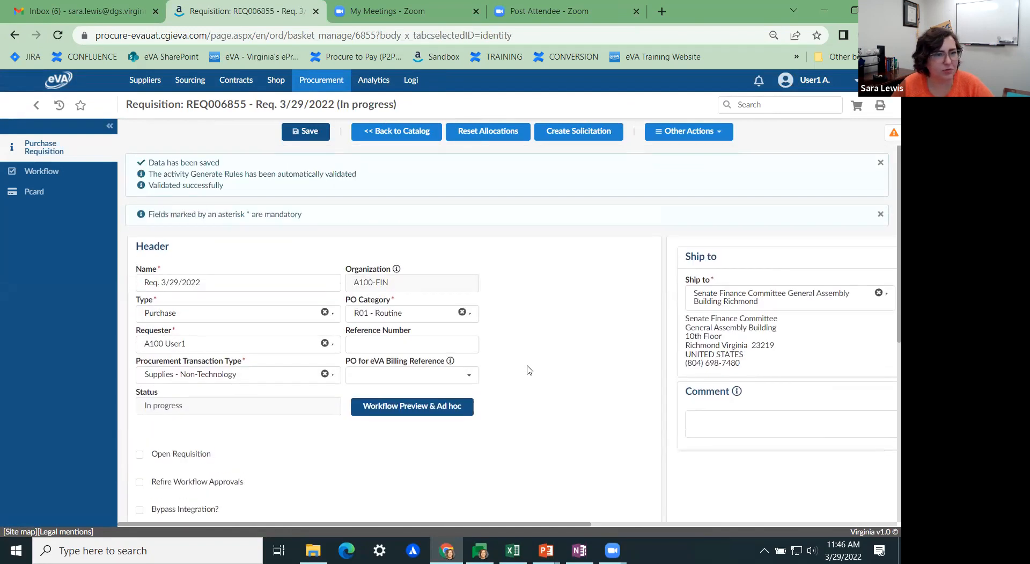
Browse the existing requisitions and open the ordered requisition evad-1162 3/28.
left_click(336, 81)
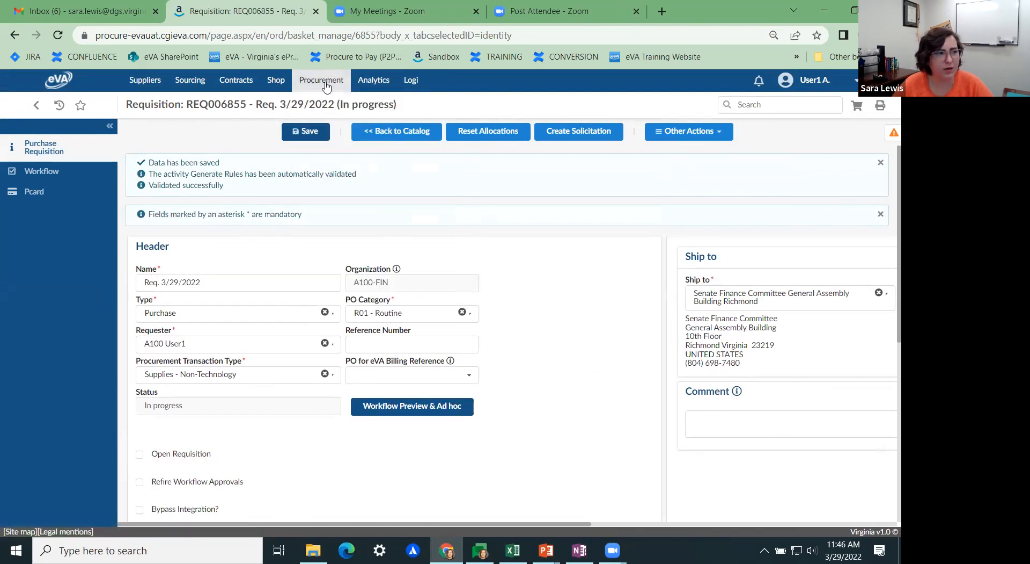
left_click(327, 85)
left_click(325, 100)
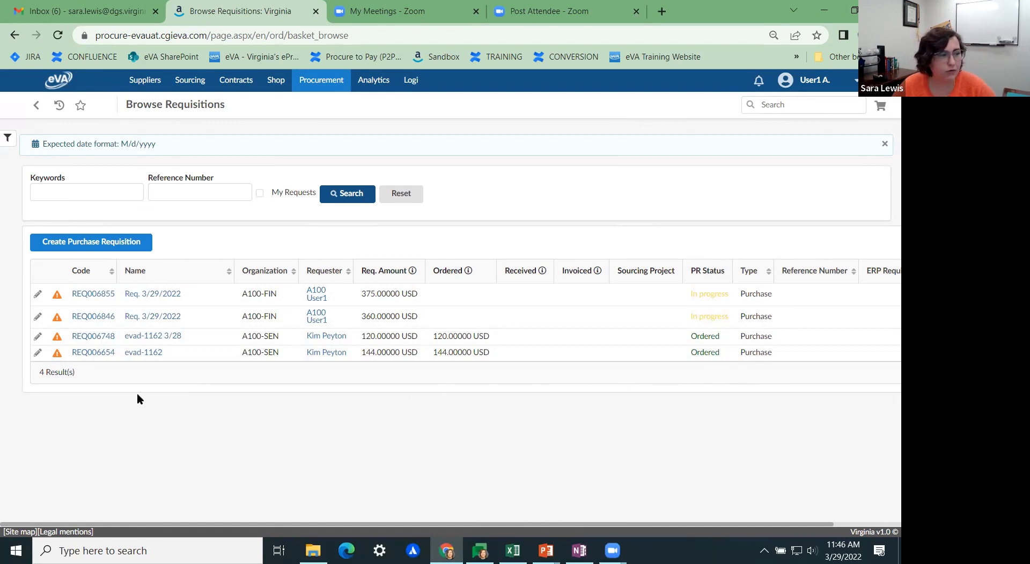
left_click(92, 336)
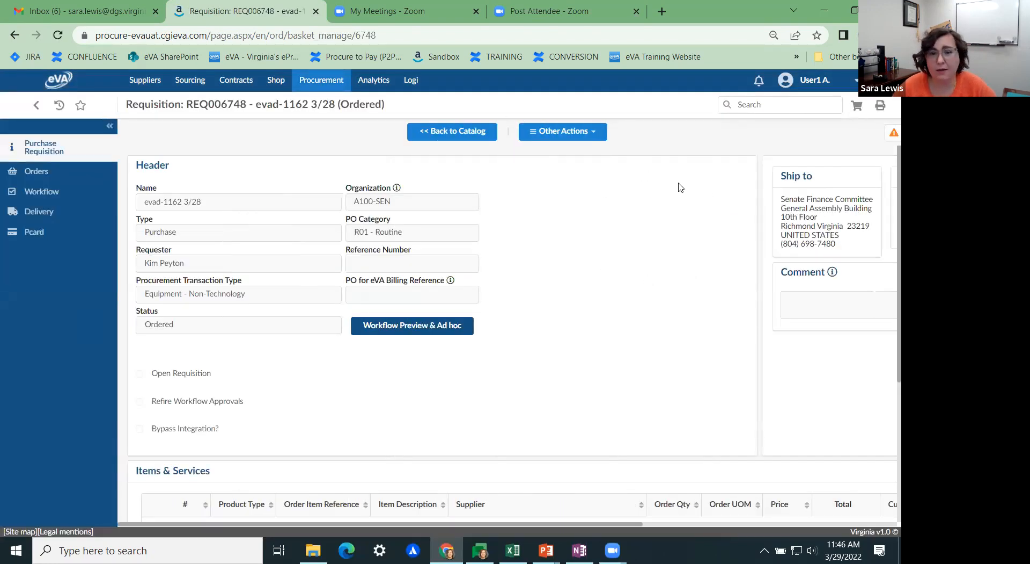
Duplicate the ordered requisition evad-1162 3/28 as a new draft and confirm the duplication.
left_click(595, 135)
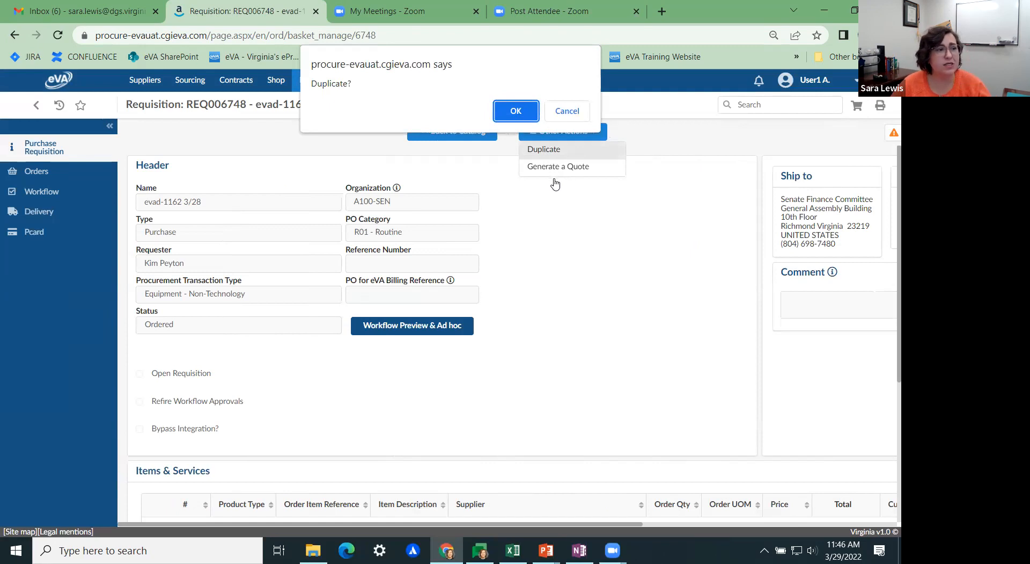
left_click(516, 111)
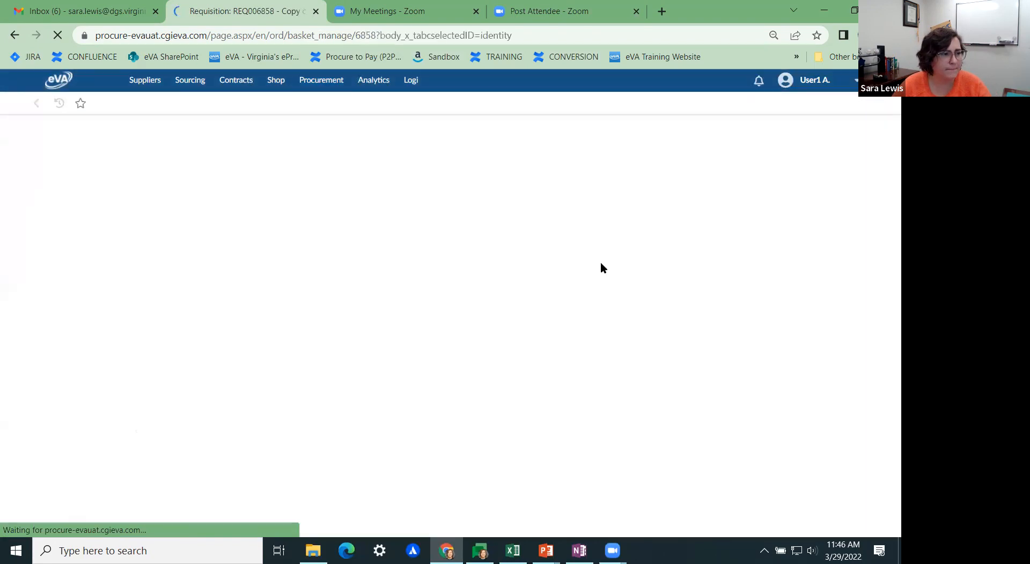
scroll(538, 271, "down", 3)
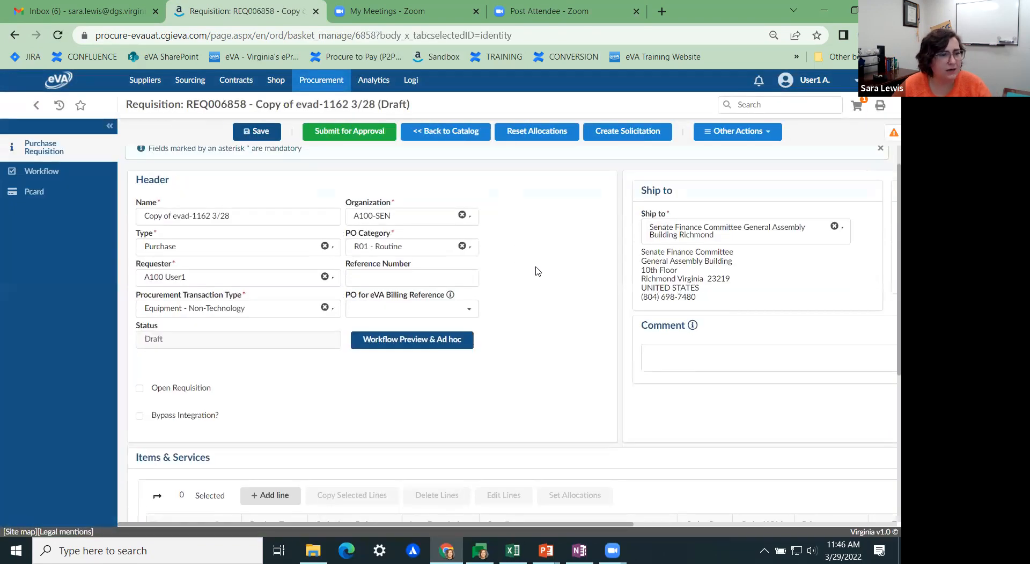
Review the duplicated requisition's header fields and its item line under Items & Services.
scroll(538, 271, "down", 3)
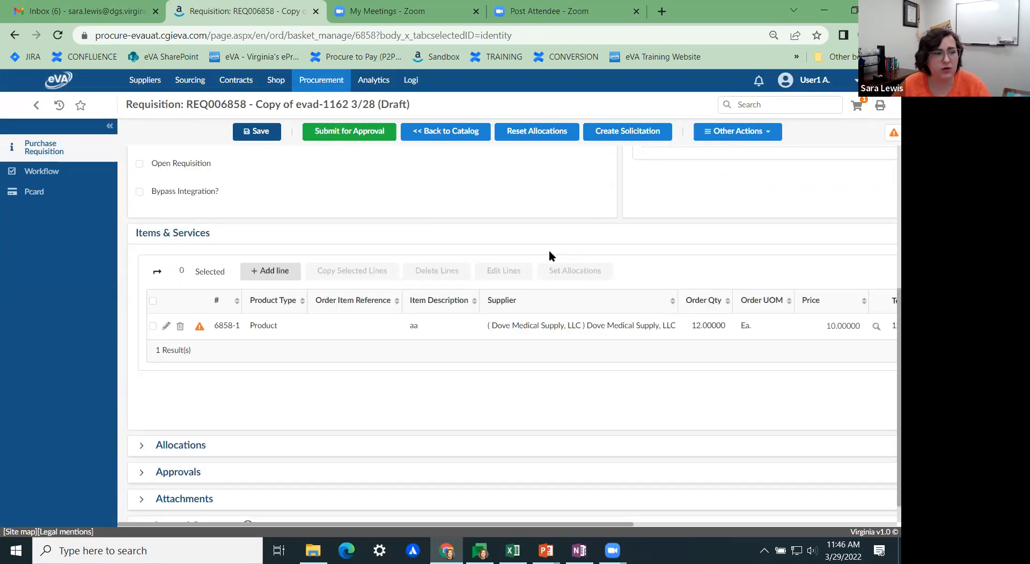
left_click(581, 275)
scroll(619, 294, "down", 1)
scroll(551, 322, "up", 5)
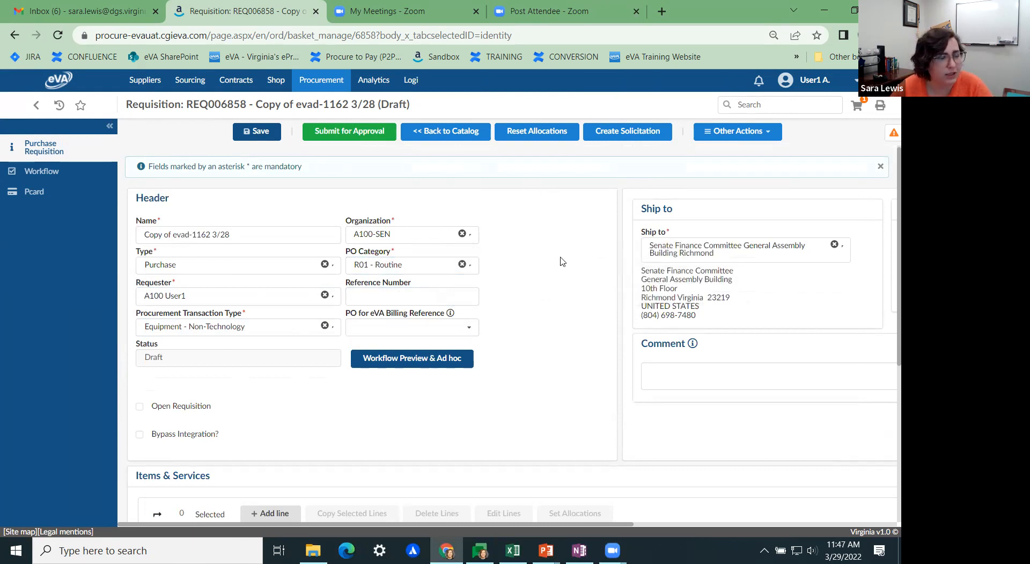
scroll(512, 283, "down", 5)
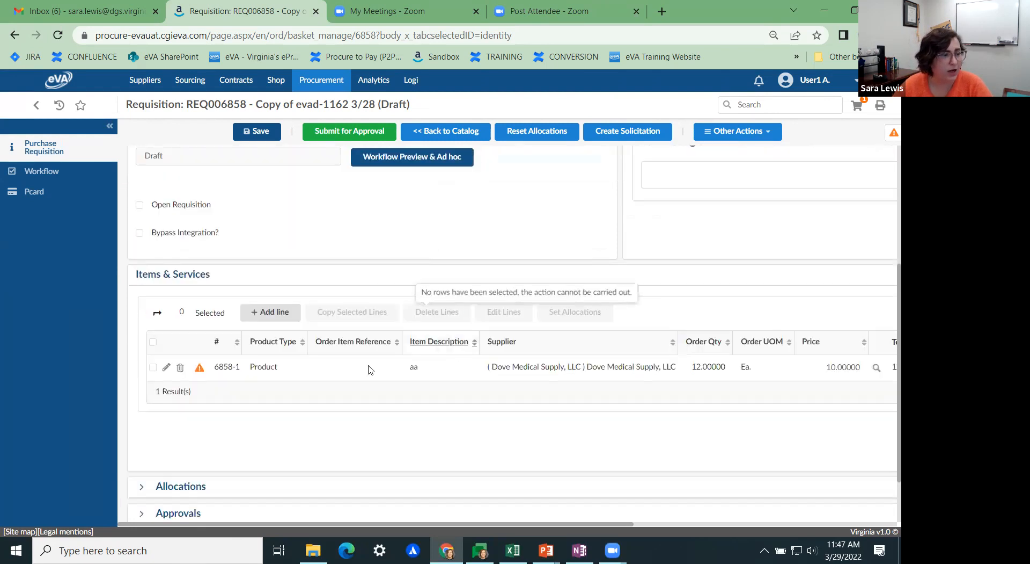
scroll(518, 375, "up", 3)
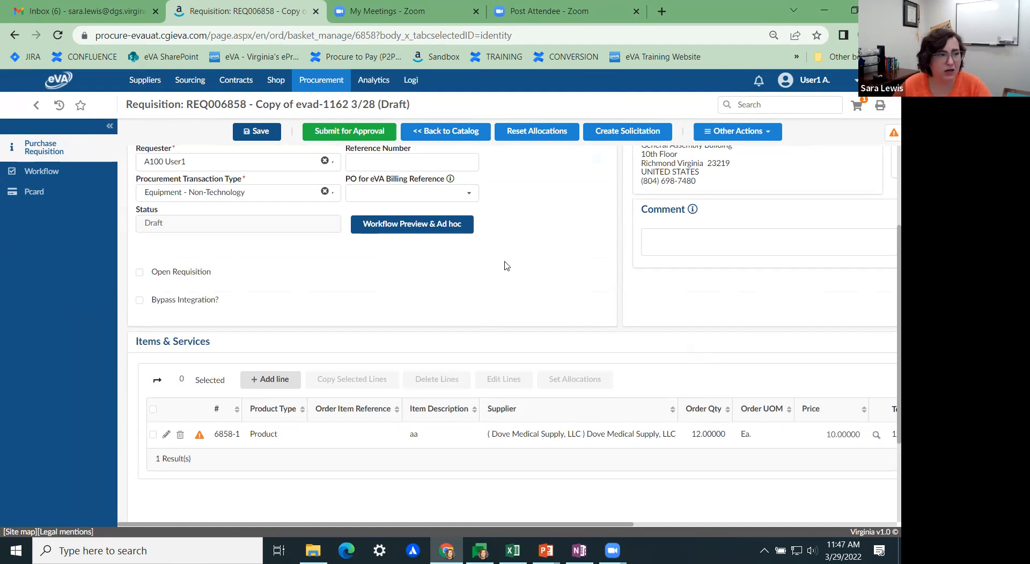
scroll(508, 252, "up", 3)
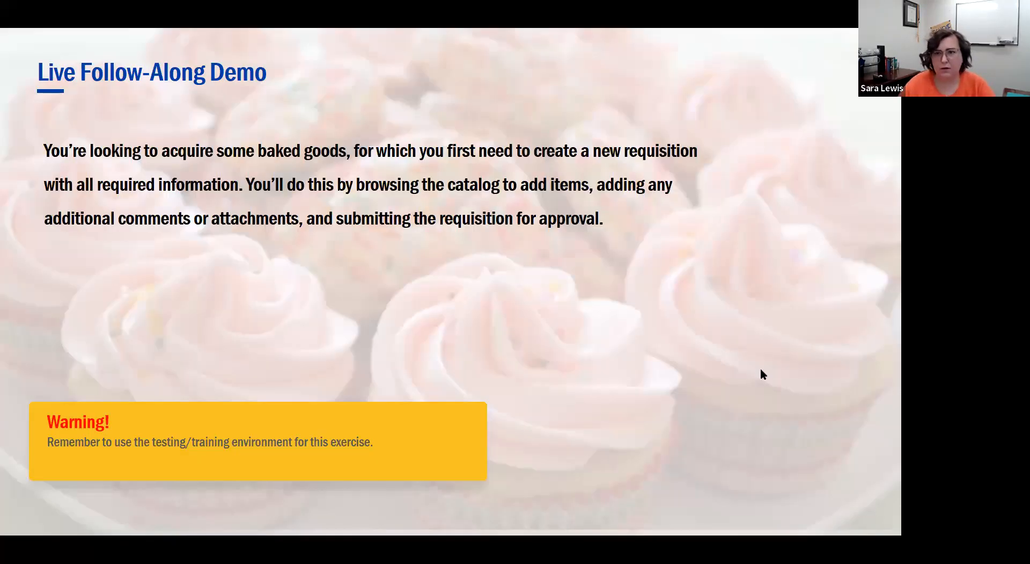
Look up the applicable Pcard choices for the draft, close the search, and return to the purchase requisition details.
left_click(561, 342)
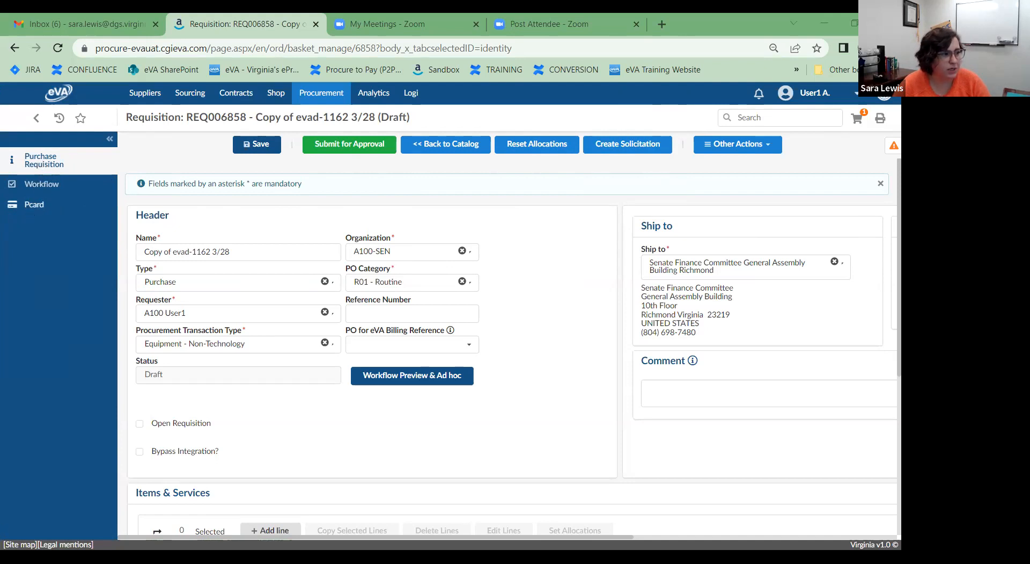
left_click(34, 204)
left_click(233, 257)
left_click(186, 276)
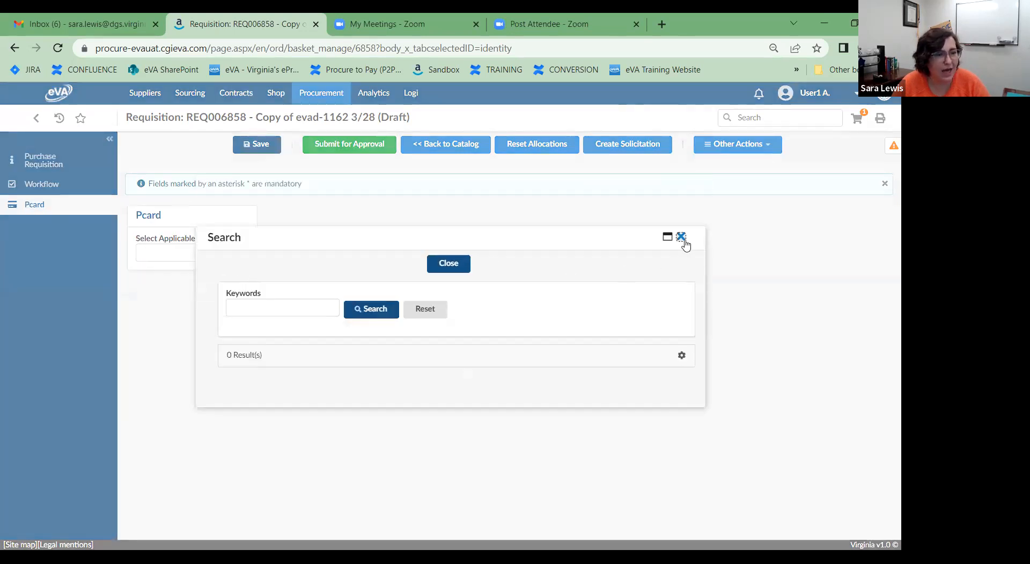
left_click(681, 236)
left_click(228, 253)
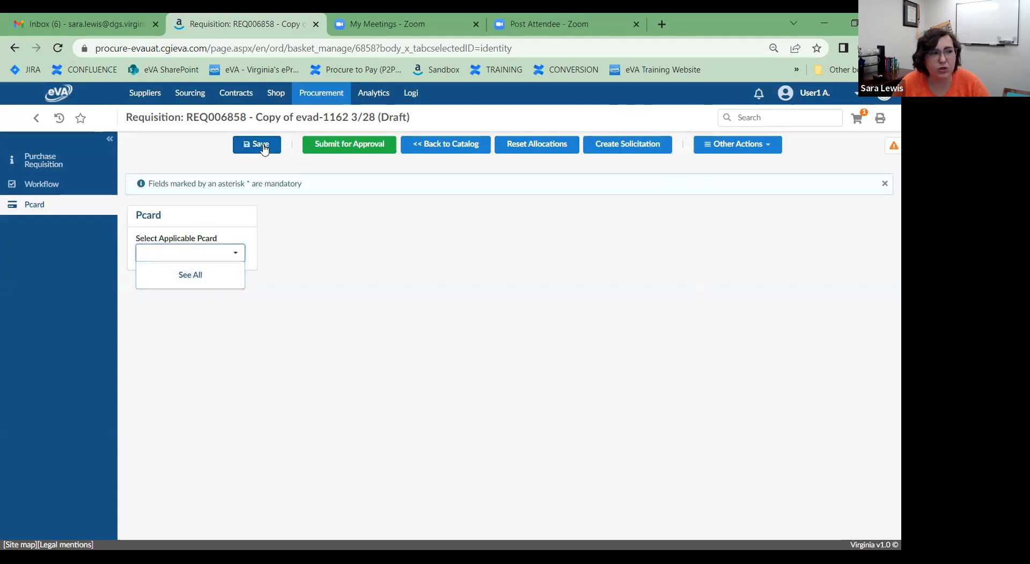
left_click(43, 160)
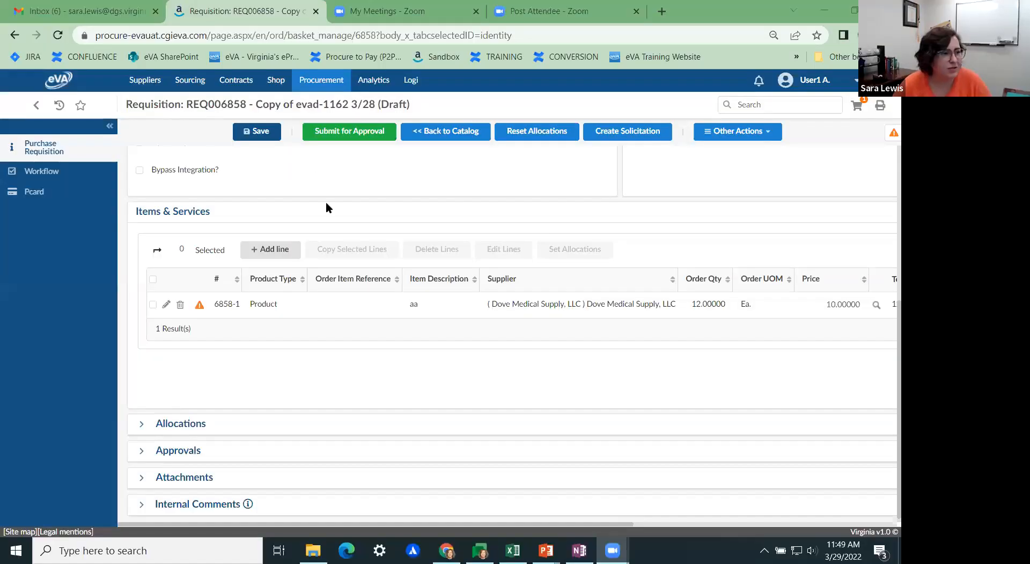
Add a new attachment of type Supplier Document to the requisition and title it quote.
scroll(386, 231, "down", 3)
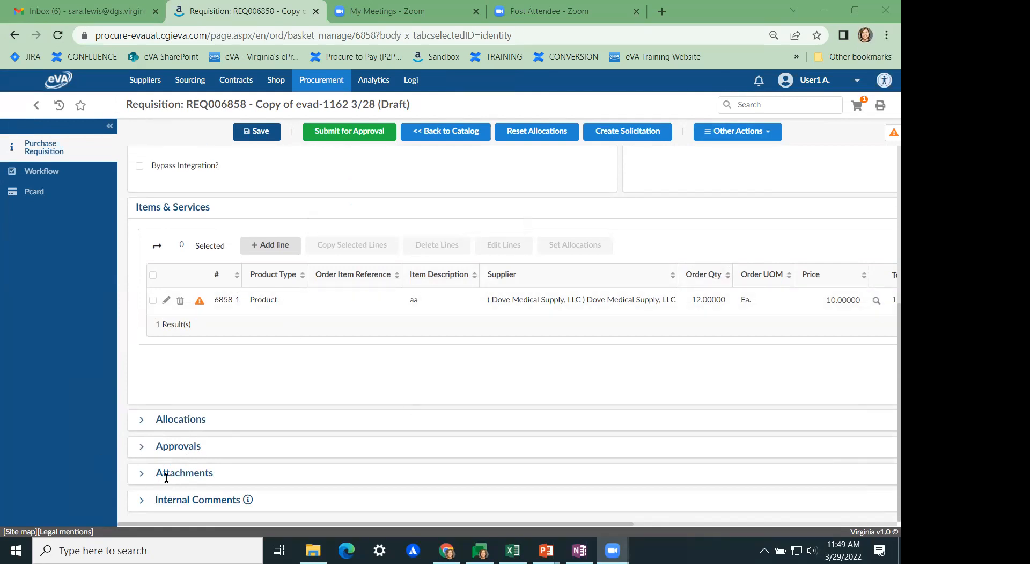
left_click(142, 474)
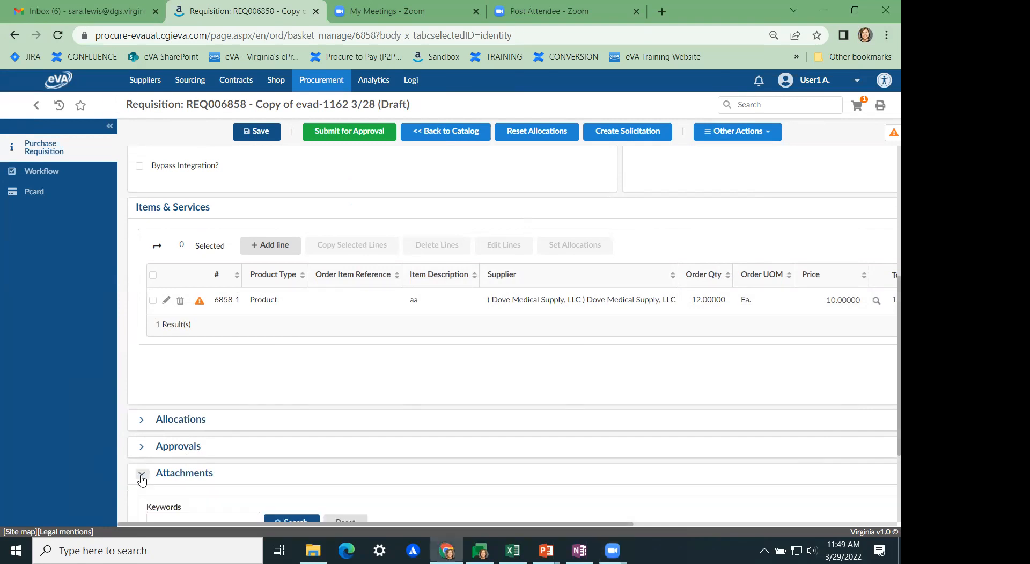
scroll(384, 358, "down", 2)
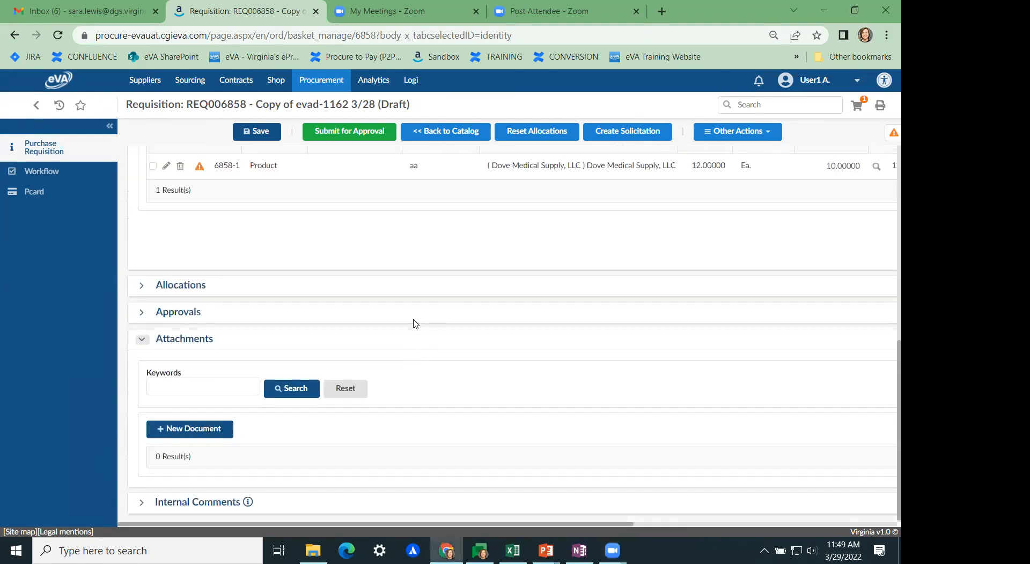
left_click(213, 435)
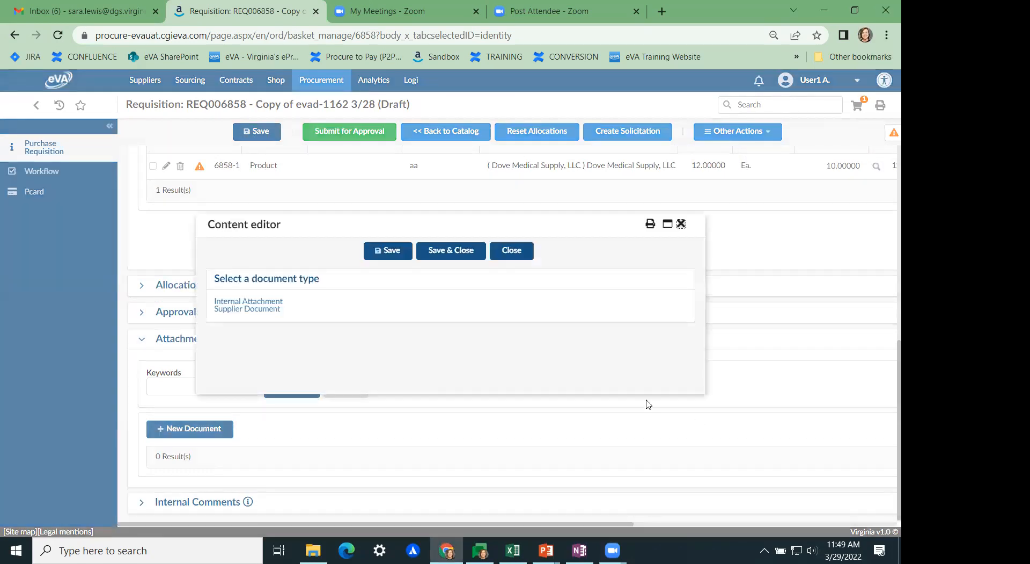
left_click(256, 302)
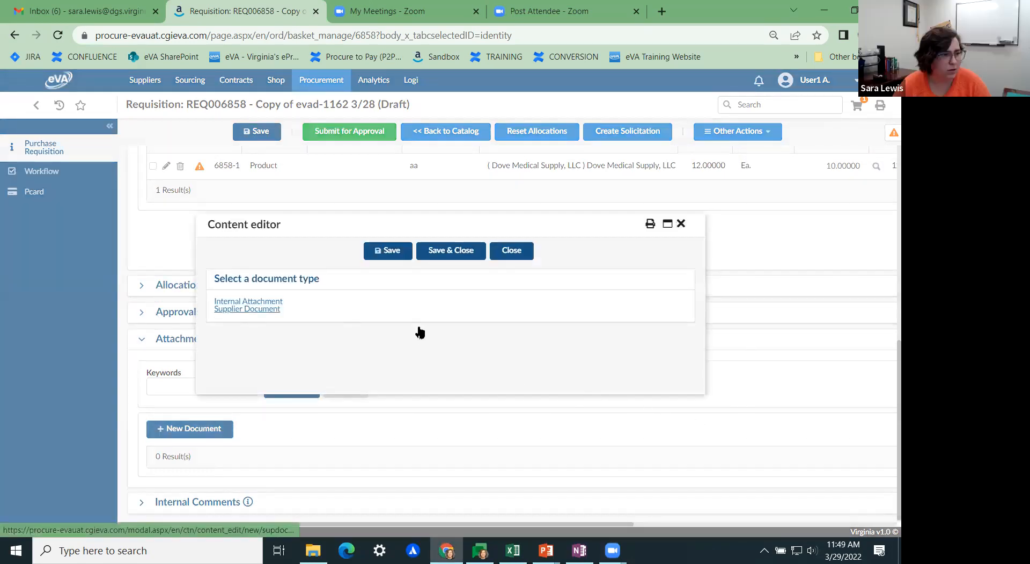
left_click(244, 256)
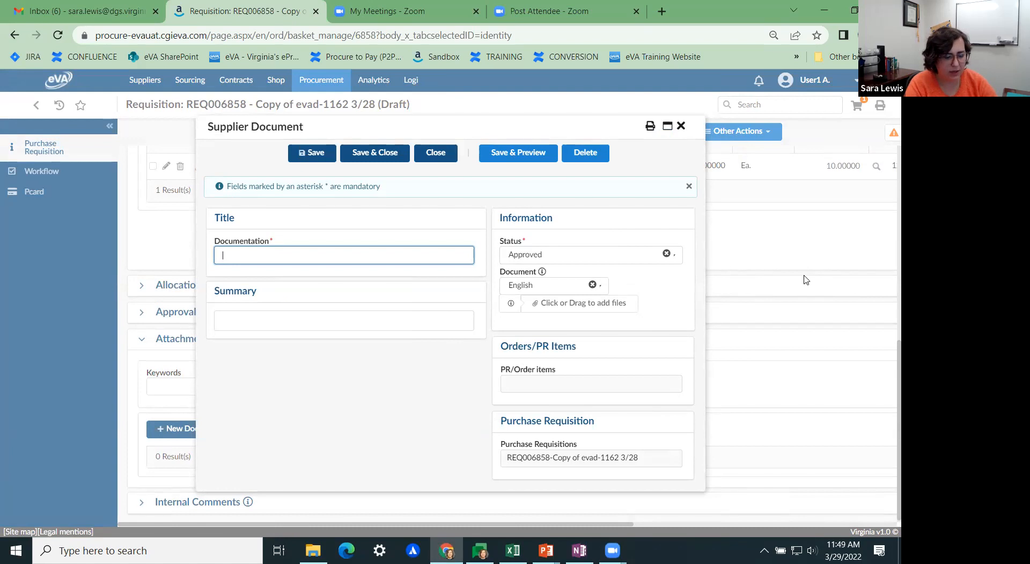
type("quote")
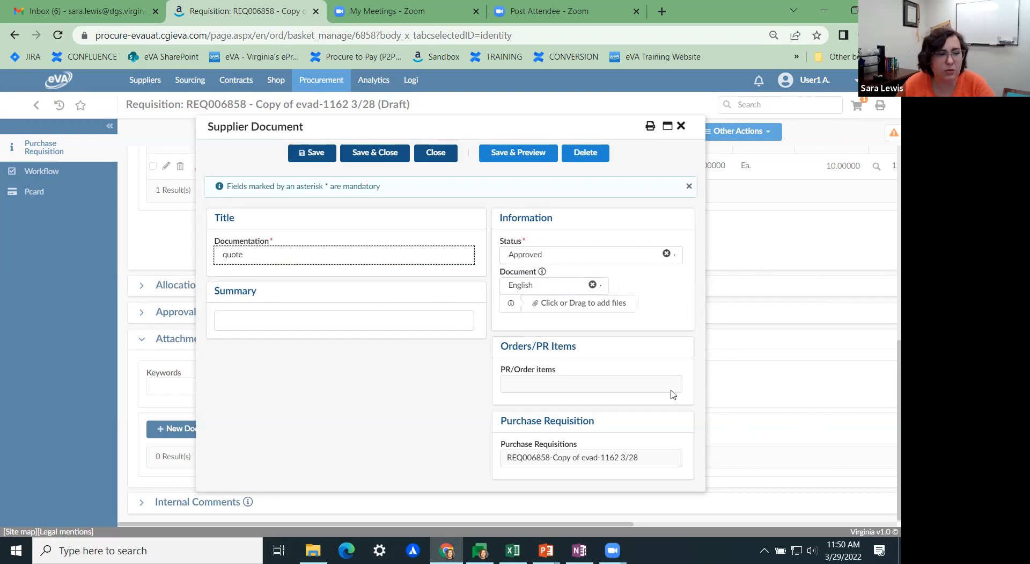
Attach Asset Changes (Contracts).docx to the supplier document, save and close it, and check it in the requisition's attachments.
left_click(549, 311)
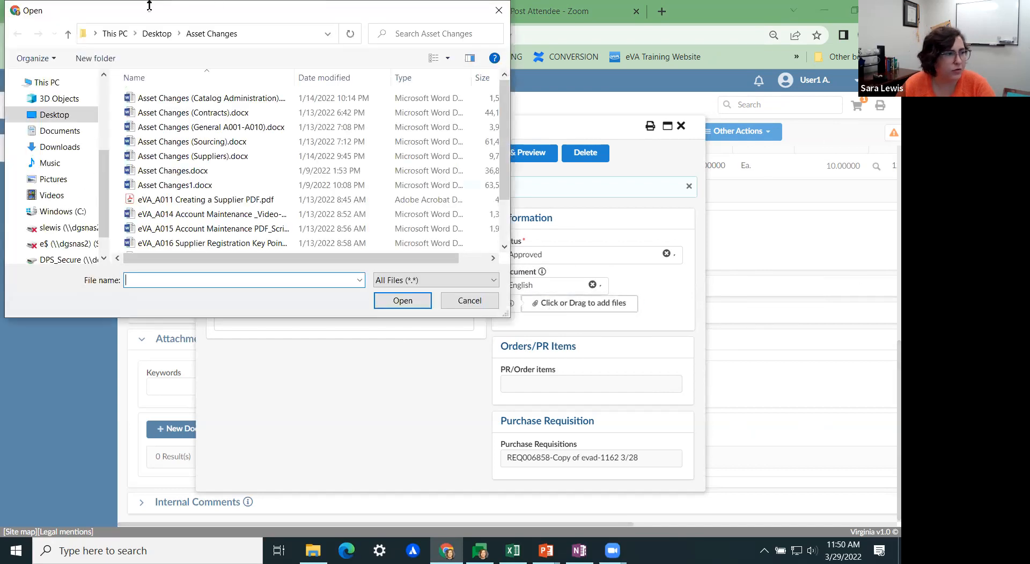
left_click(407, 304)
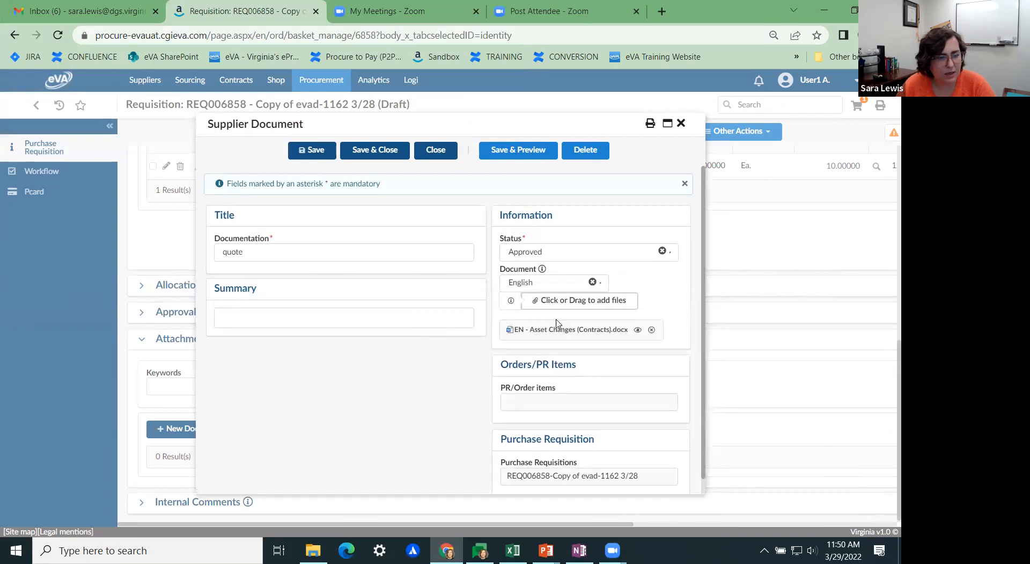
left_click(303, 154)
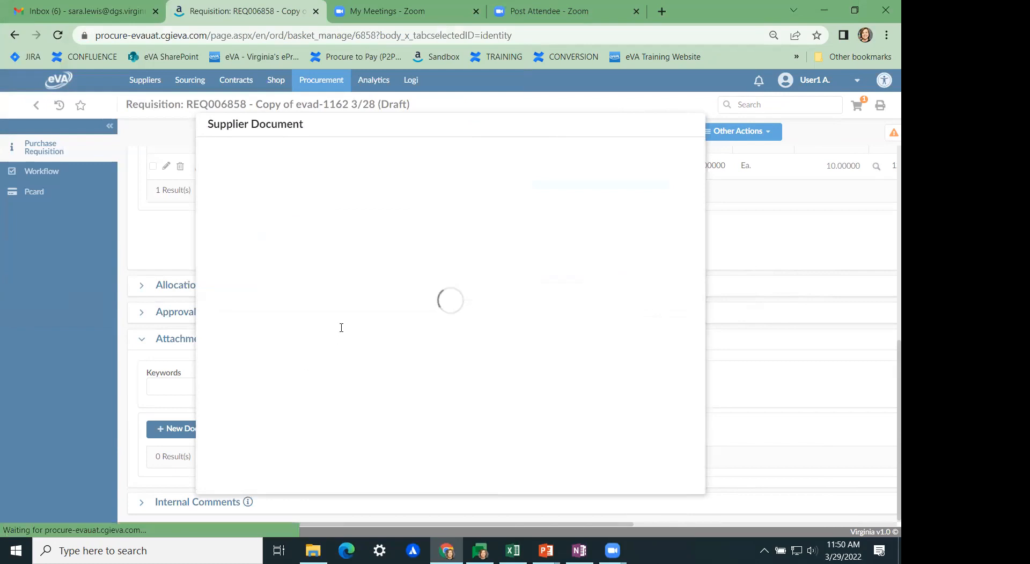
left_click(368, 151)
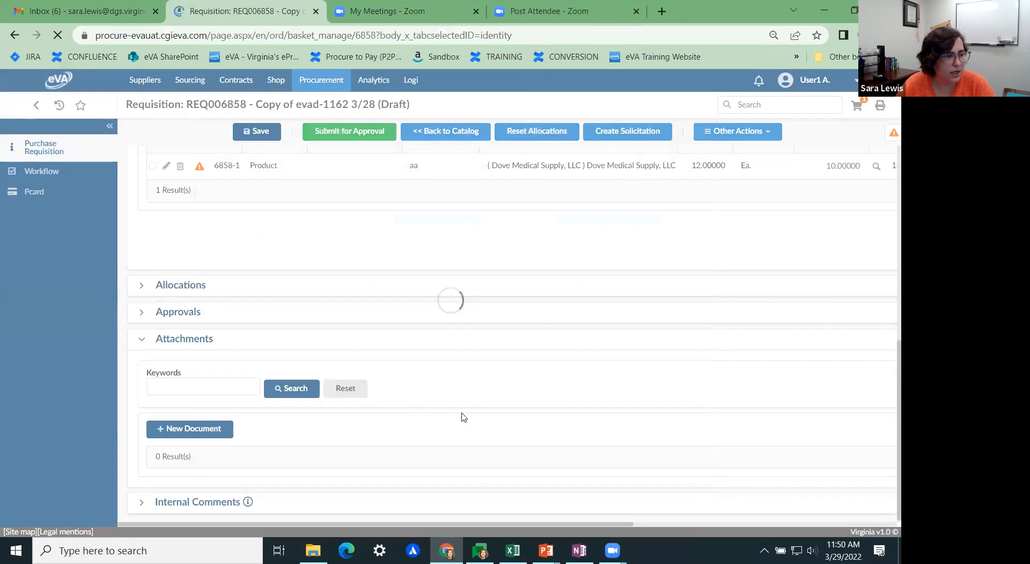
scroll(439, 377, "down", 4)
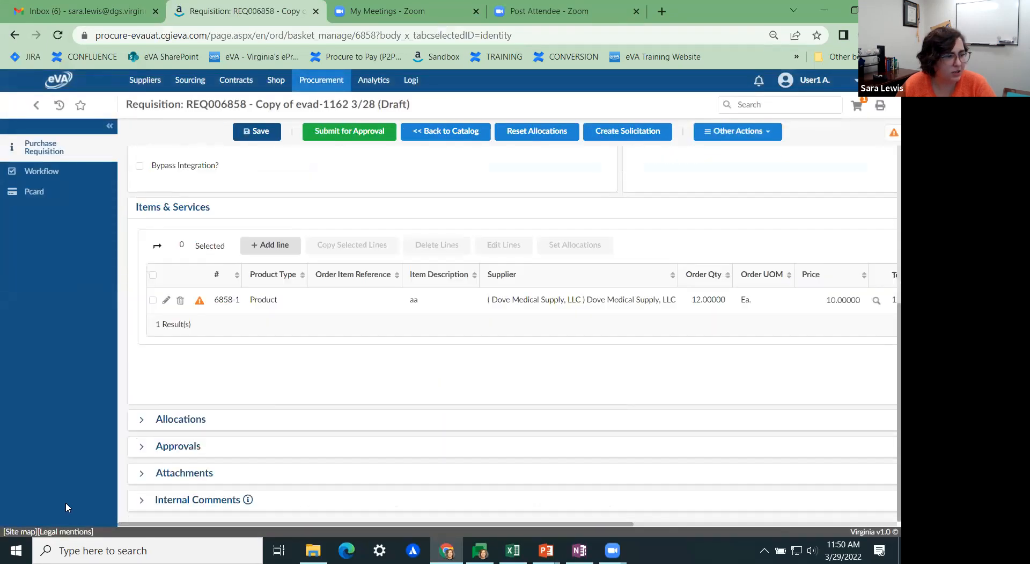
left_click(140, 475)
scroll(456, 348, "down", 3)
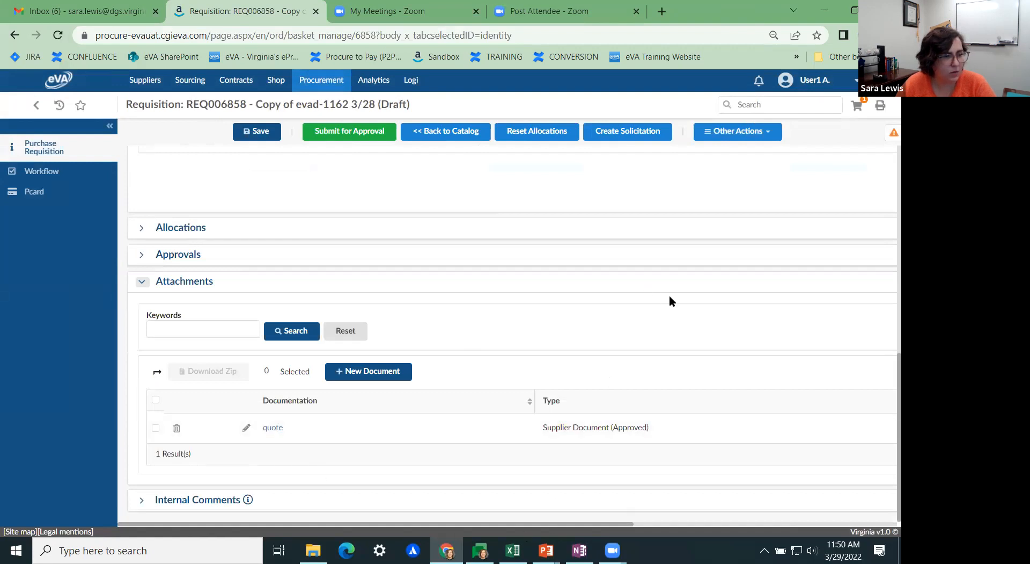
Change the requisition's Ship to address to Senate of Virginia (GAB) General Assembly Building Richmond from the full address list.
scroll(544, 343, "up", 8)
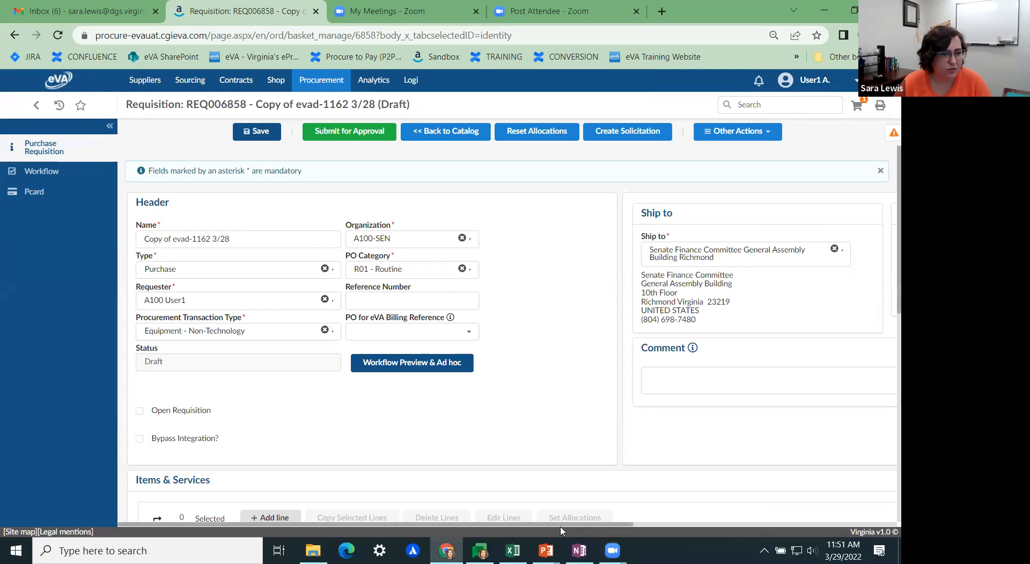
scroll(558, 529, "down", 3)
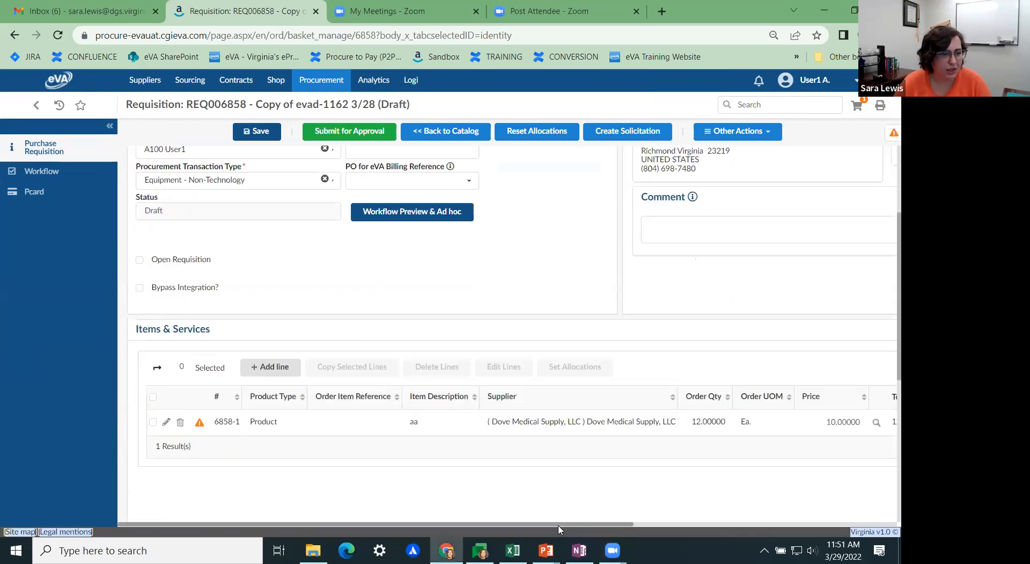
scroll(617, 408, "up", 3)
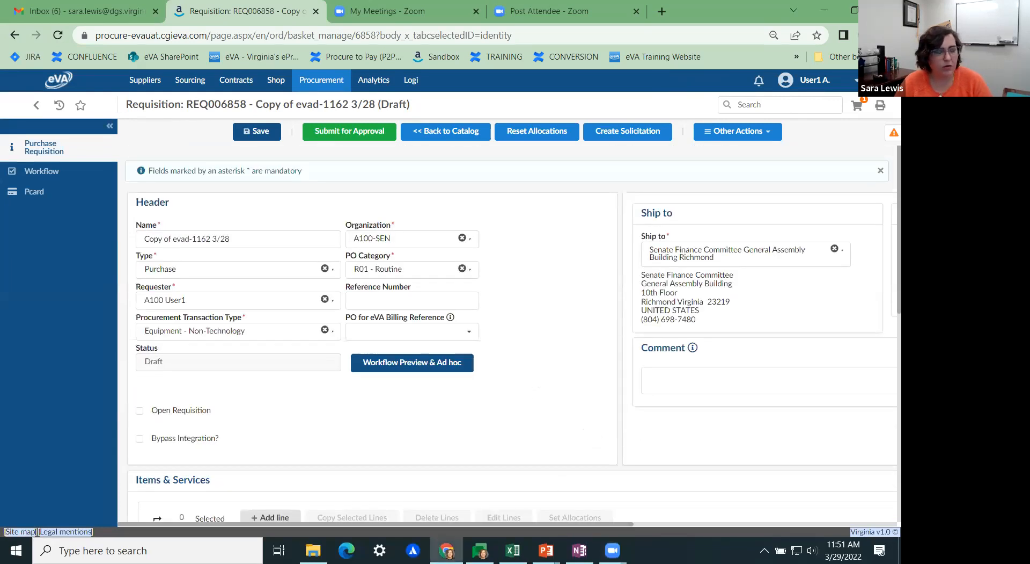
left_click_drag(620, 531, 863, 523)
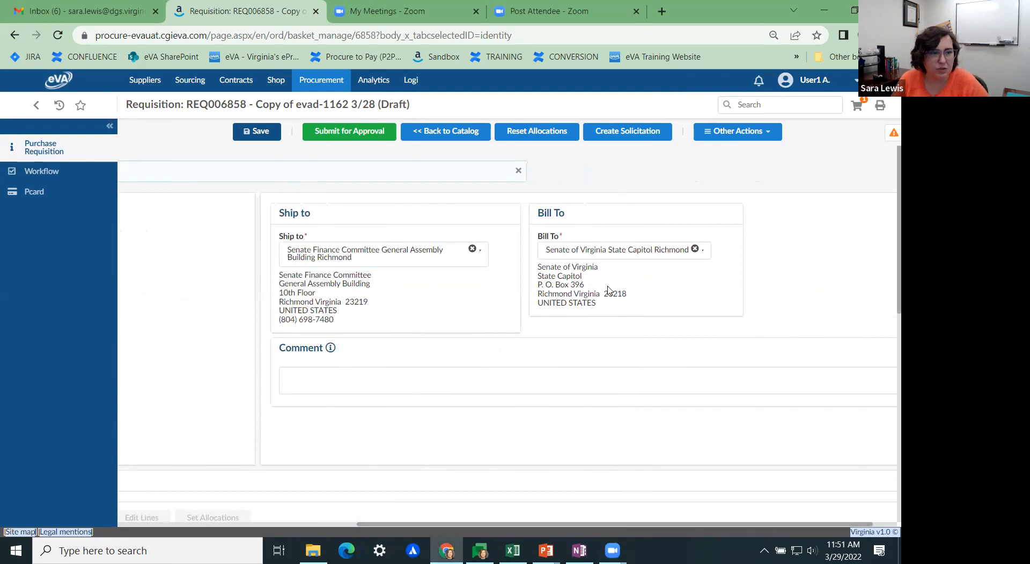
left_click(410, 255)
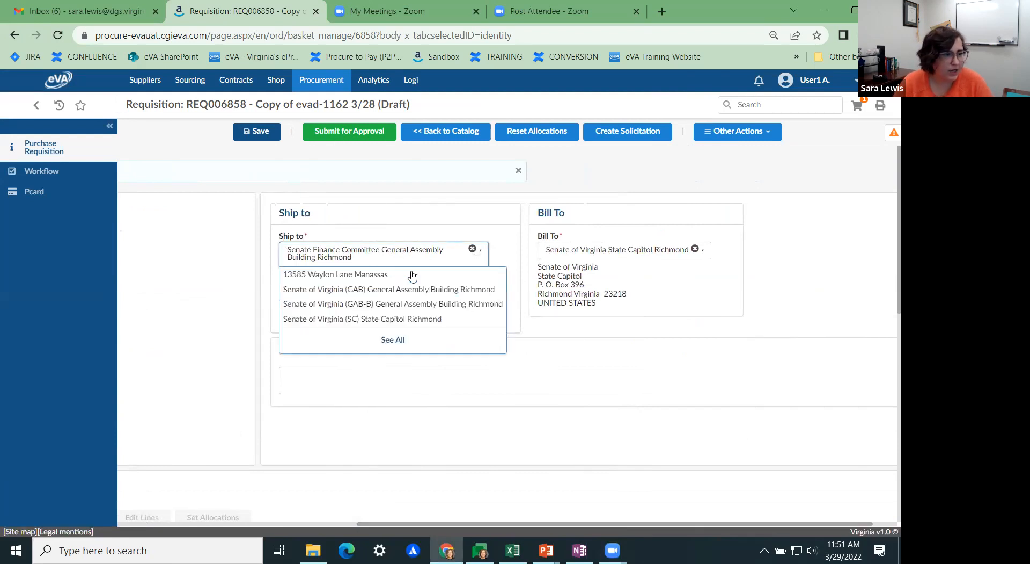
left_click(481, 364)
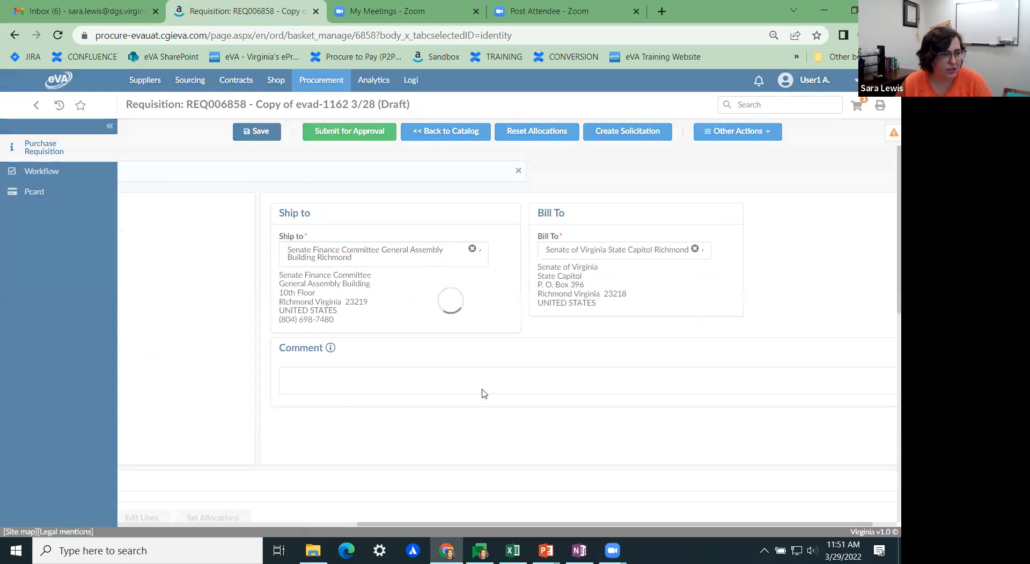
left_click(274, 193)
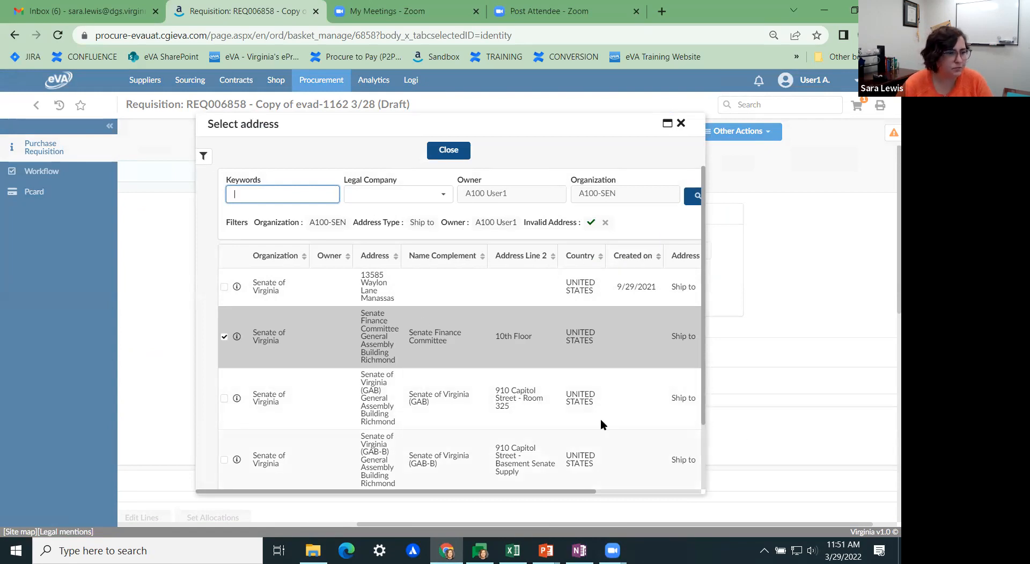
scroll(601, 421, "down", 2)
scroll(311, 398, "up", 2)
scroll(310, 398, "down", 2)
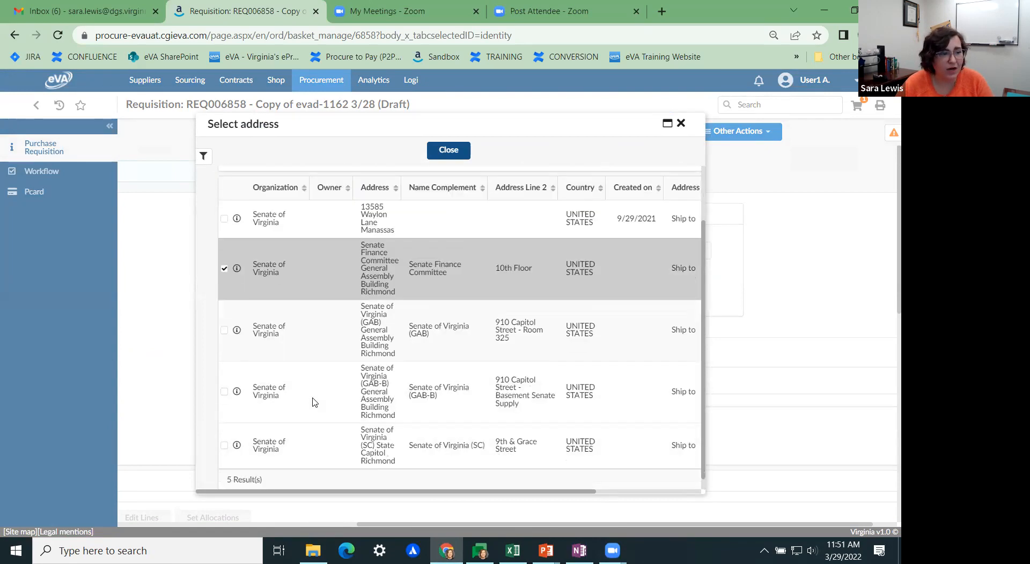
left_click(225, 328)
Change the requisition's Bill To address to the first entry in the full address list.
left_click(646, 248)
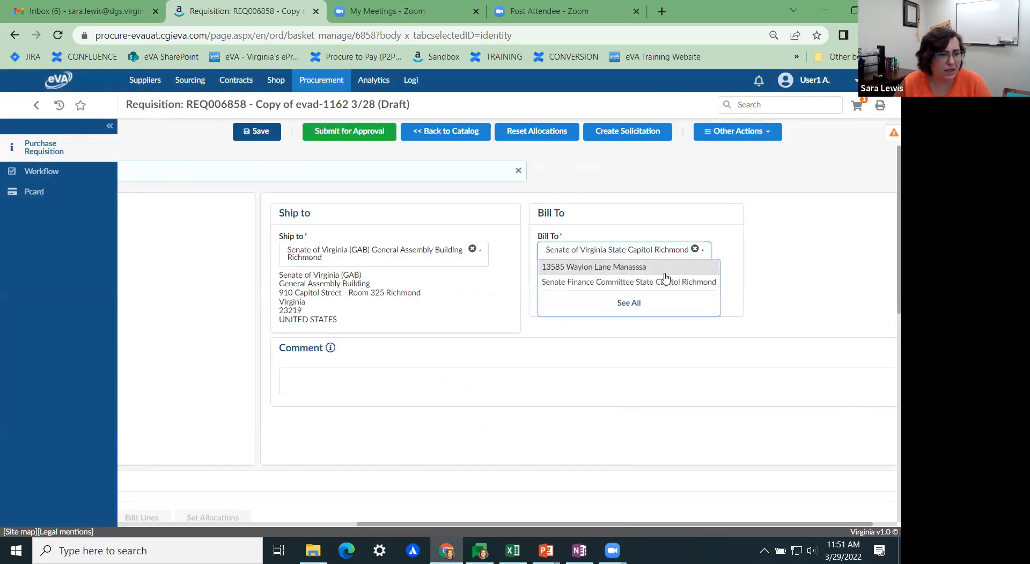
left_click(636, 307)
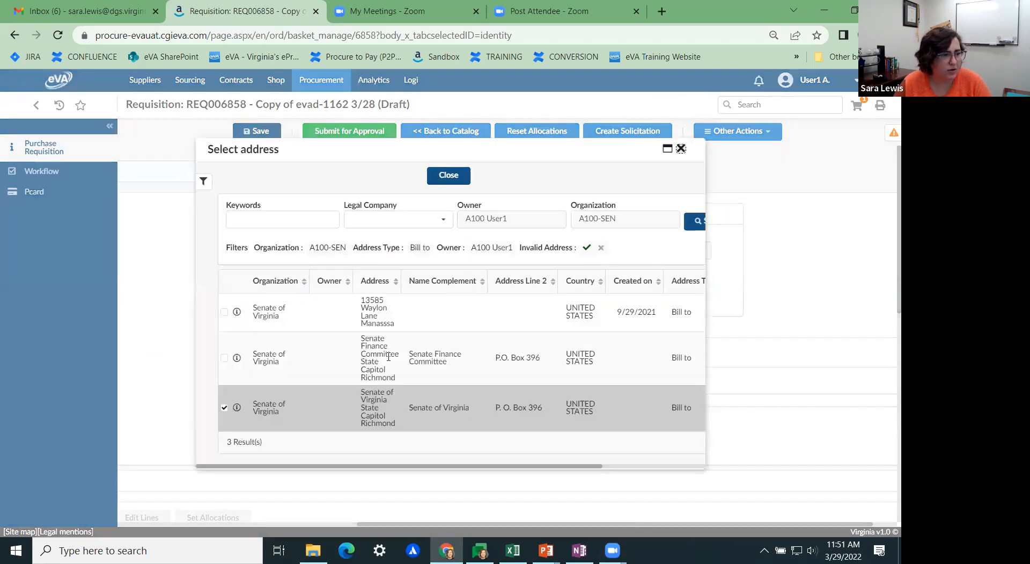
left_click(224, 312)
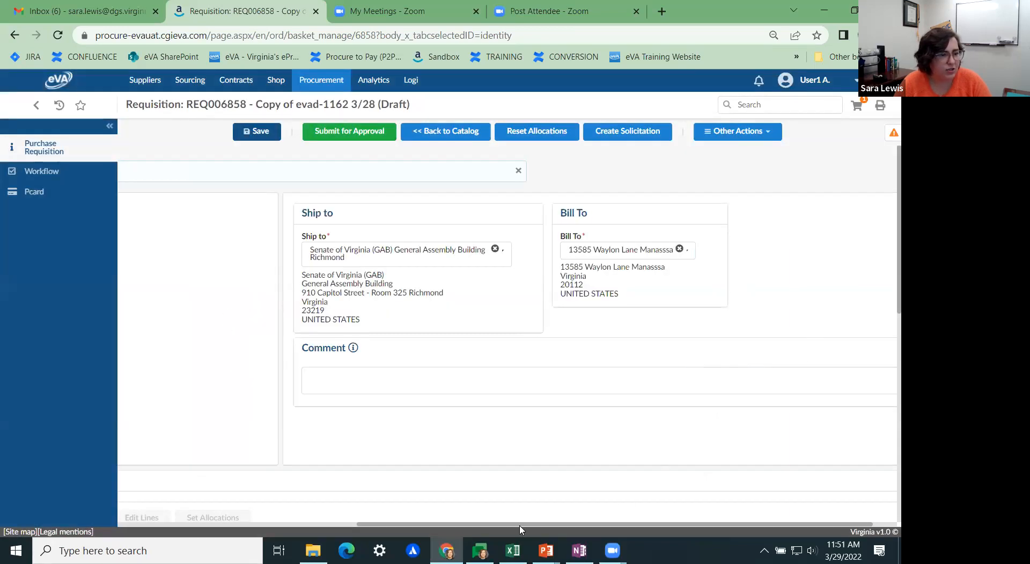
left_click_drag(508, 525, 269, 525)
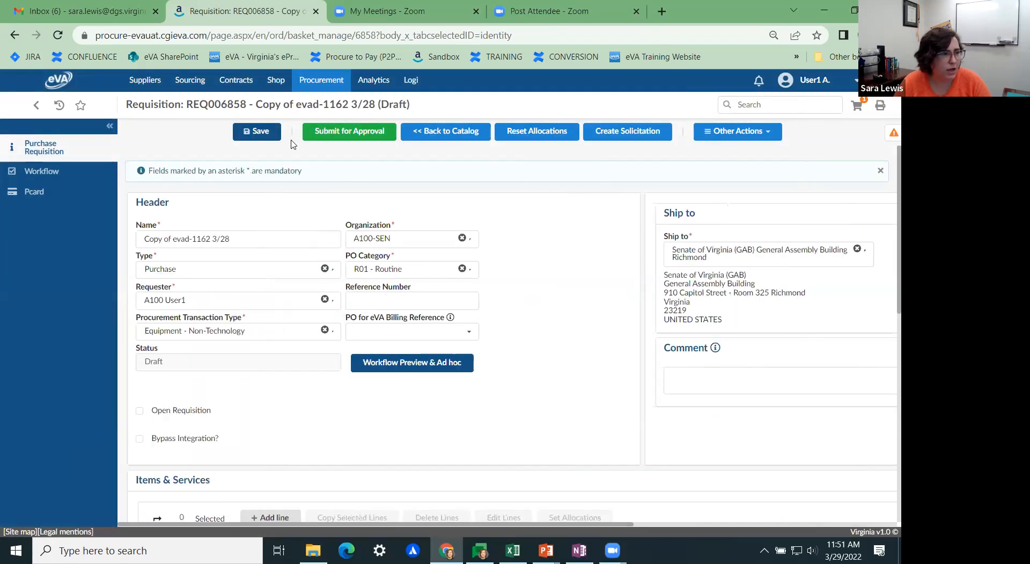